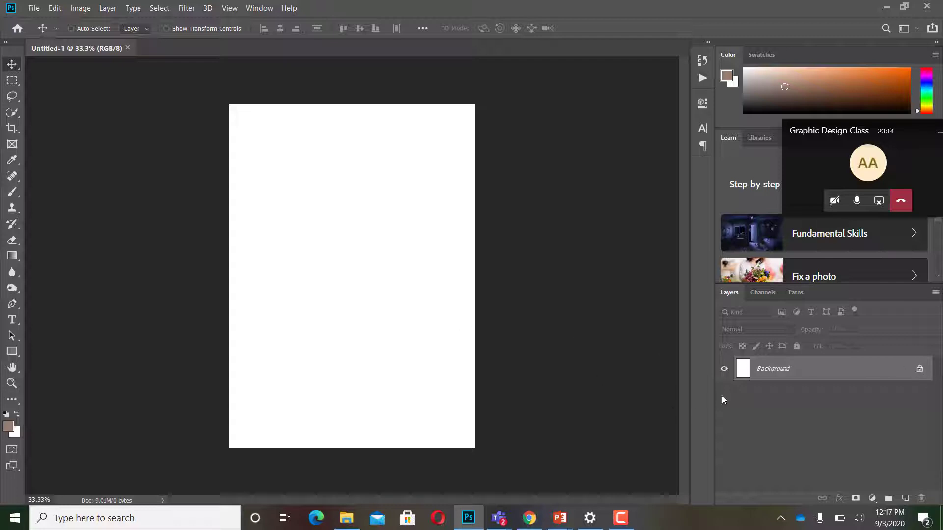
Try to move the Background layer, decline the conversion offer, and unlock it directly so it becomes a normal layer.
{"action": "left_click_drag", "start_coordinate": [381, 320], "coordinate": [462, 330]}
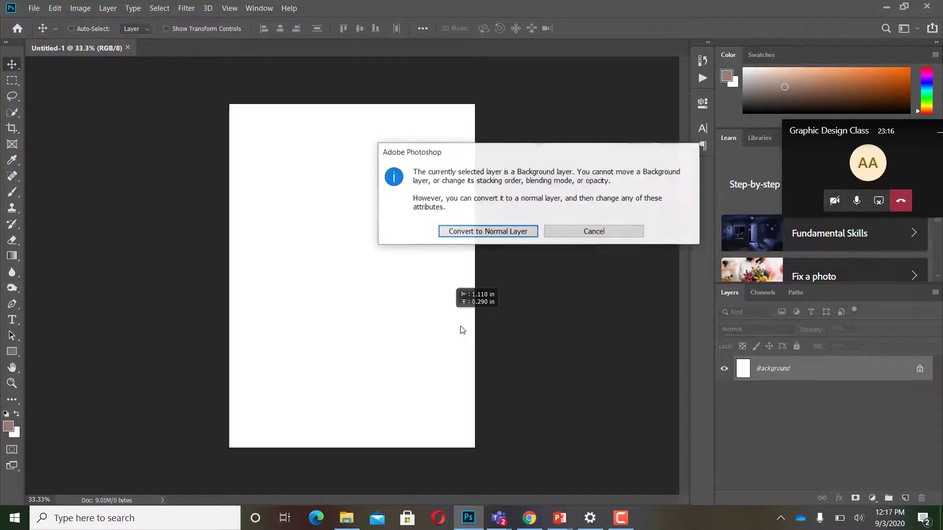
{"action": "left_click", "coordinate": [605, 233]}
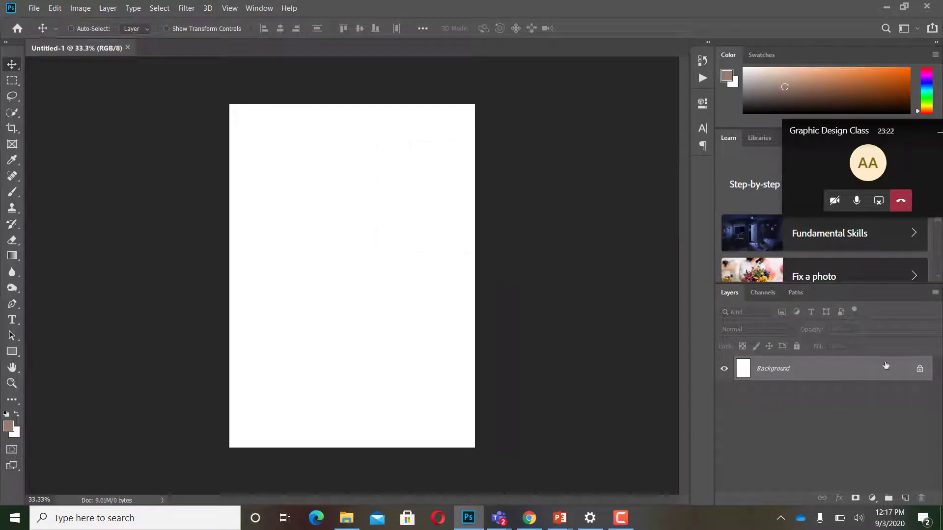
{"action": "left_click", "coordinate": [920, 370]}
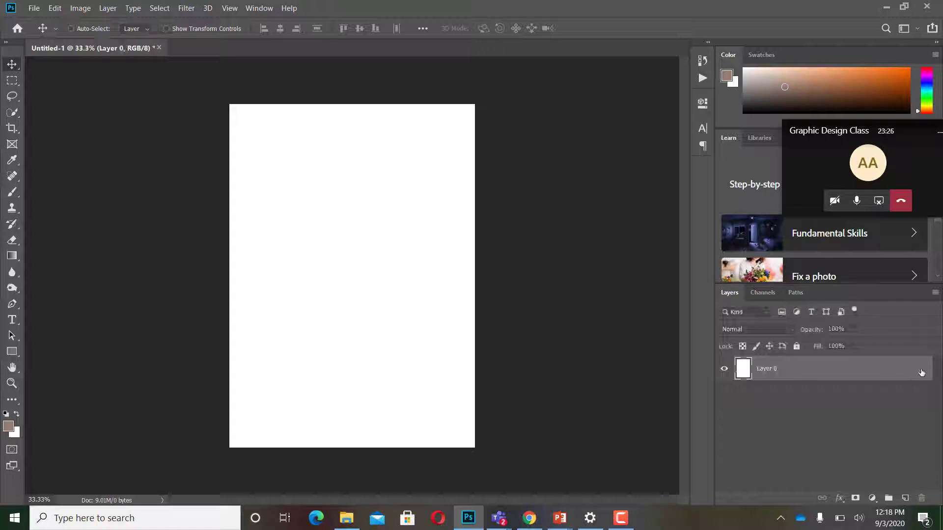
Toggle the full lock on Layer 0 on and off, leaving all of its attributes locked.
{"action": "left_click", "coordinate": [797, 346]}
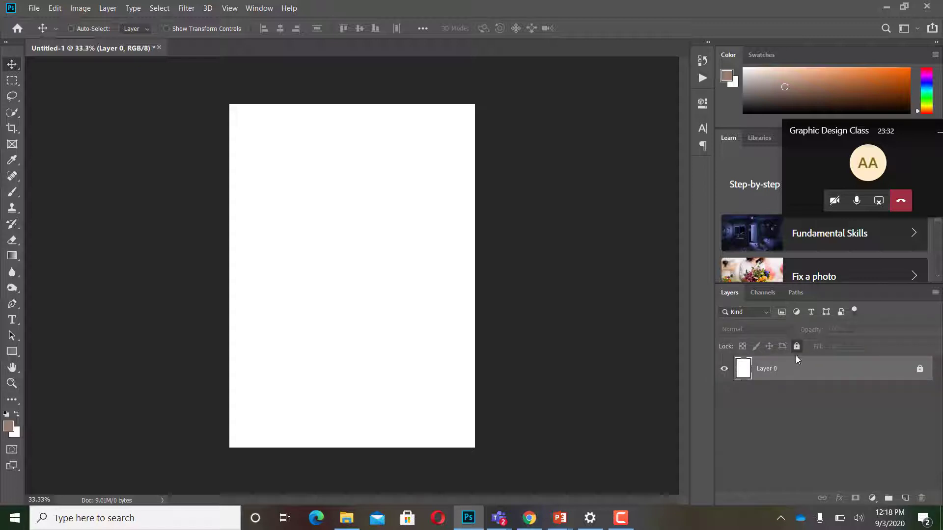
{"action": "left_click", "coordinate": [797, 347]}
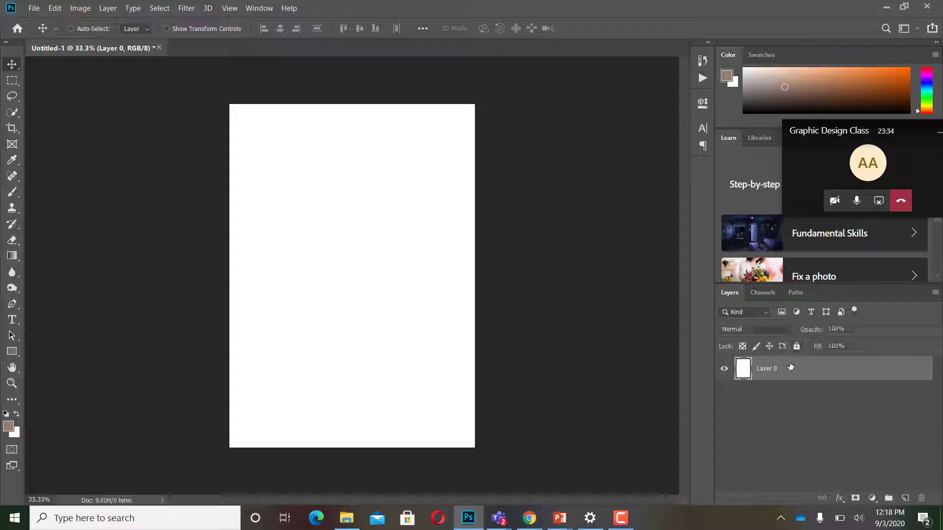
{"action": "left_click", "coordinate": [796, 347]}
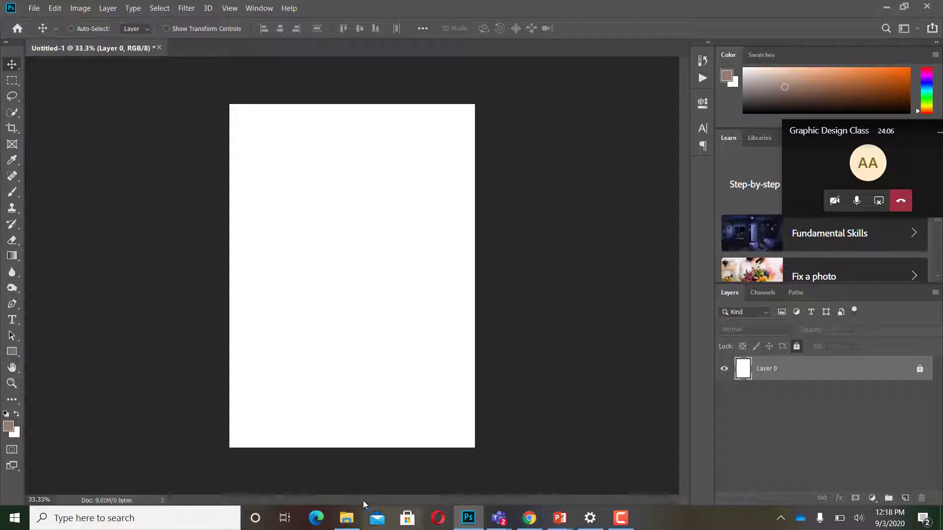
Place the image IMG_0093 from the Documents folder into the Untitled-1 document.
{"action": "left_click", "coordinate": [346, 519]}
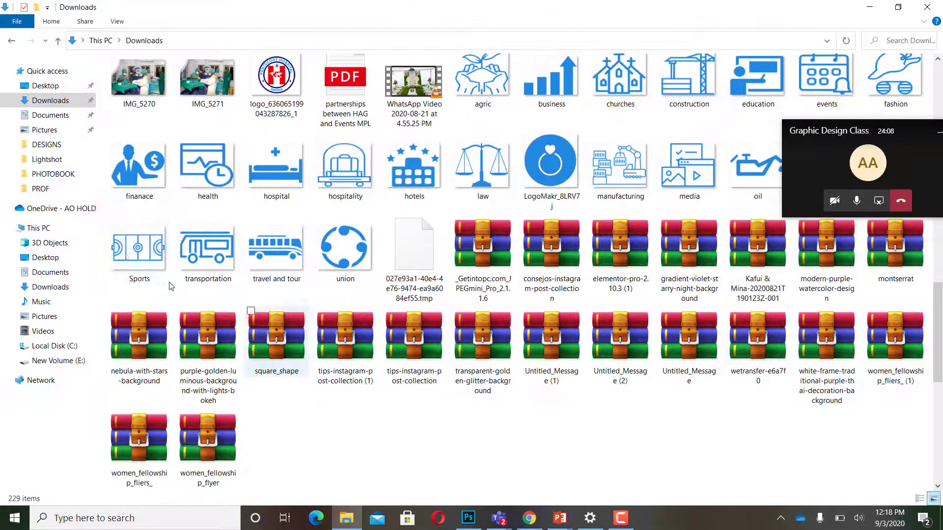
{"action": "scroll", "coordinate": [108, 298], "scroll_direction": "up", "scroll_amount": 4}
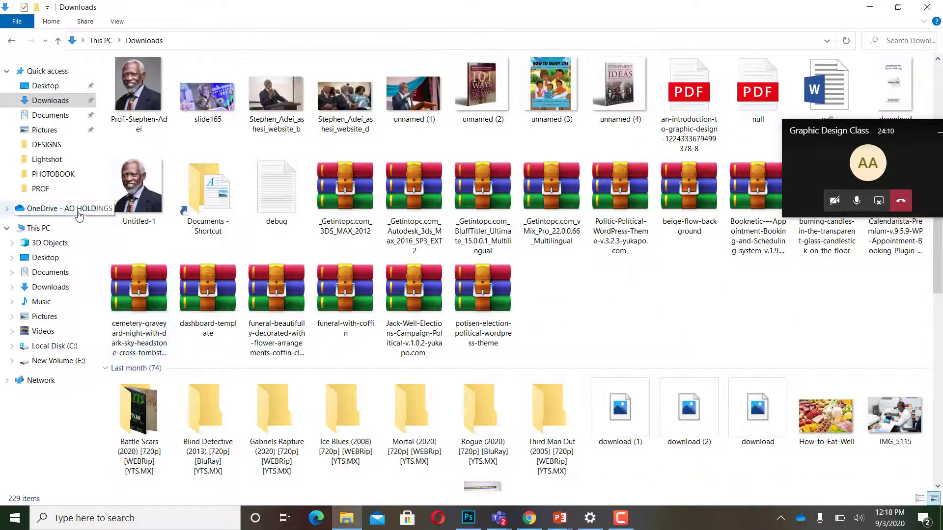
{"action": "left_click", "coordinate": [55, 273]}
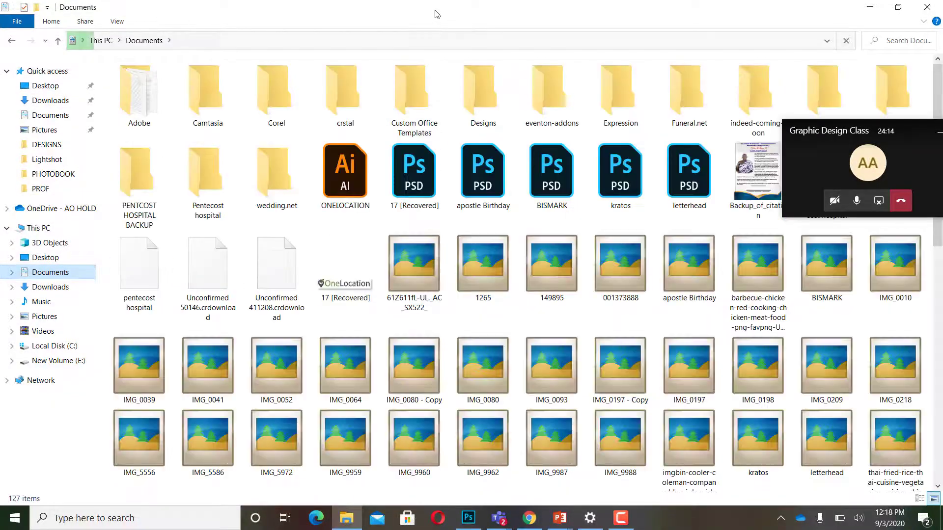
{"action": "left_click_drag", "start_coordinate": [434, 15], "coordinate": [400, 30]}
{"action": "scroll", "coordinate": [440, 189], "scroll_direction": "down", "scroll_amount": 10}
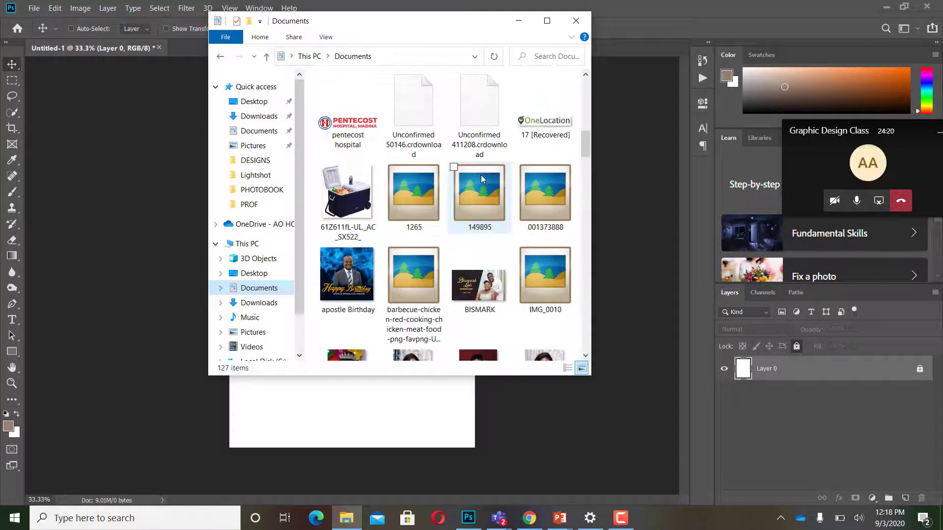
{"action": "scroll", "coordinate": [476, 176], "scroll_direction": "down", "scroll_amount": 10}
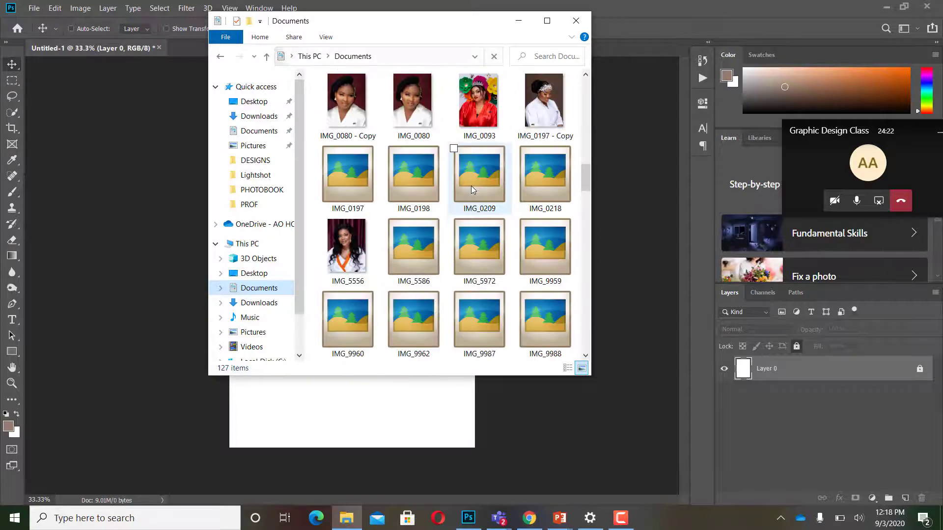
{"action": "left_click_drag", "start_coordinate": [479, 110], "coordinate": [402, 414]}
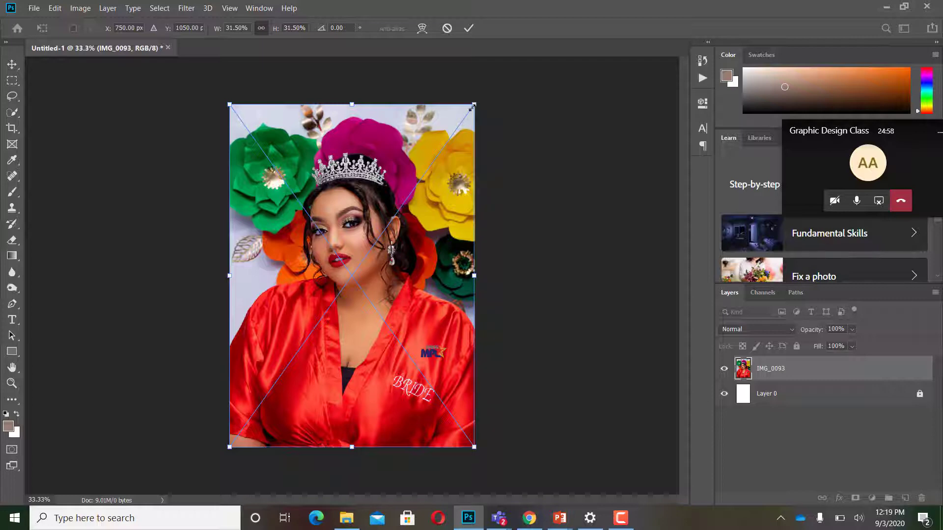
Try scaling the placed IMG_0093 photo down and up from its upper-right corner, then about its center to about 23%.
{"action": "left_click_drag", "start_coordinate": [473, 106], "coordinate": [475, 168]}
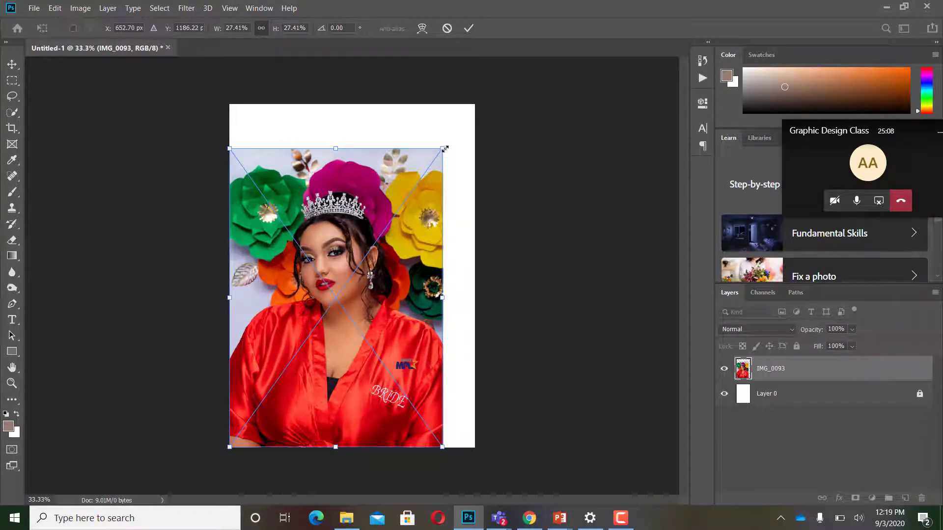
{"action": "left_click_drag", "start_coordinate": [444, 148], "coordinate": [519, 138]}
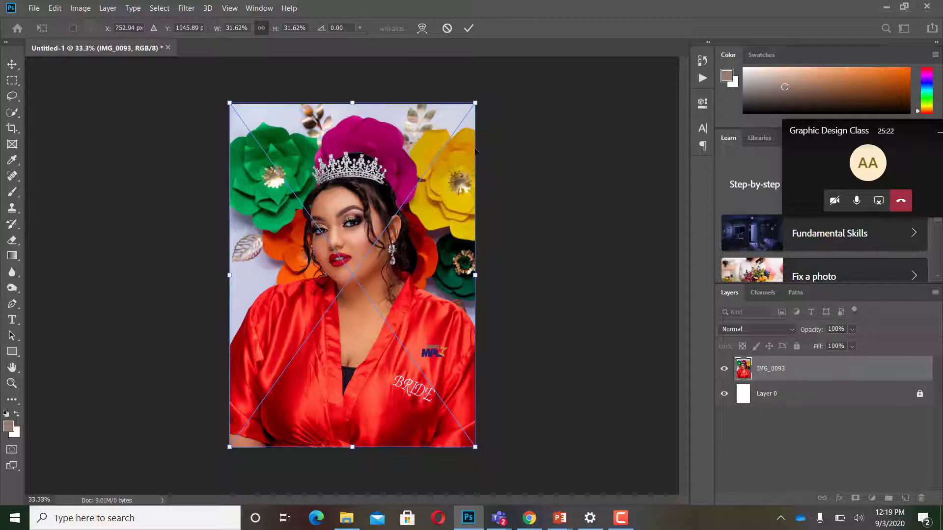
{"action": "left_click_drag", "start_coordinate": [475, 103], "coordinate": [500, 174]}
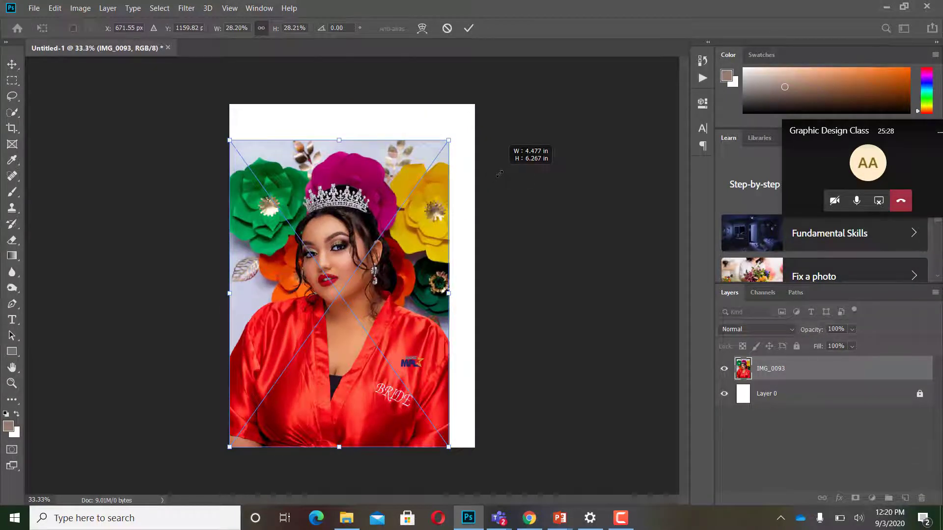
{"action": "left_click_drag", "start_coordinate": [499, 174], "coordinate": [503, 175]}
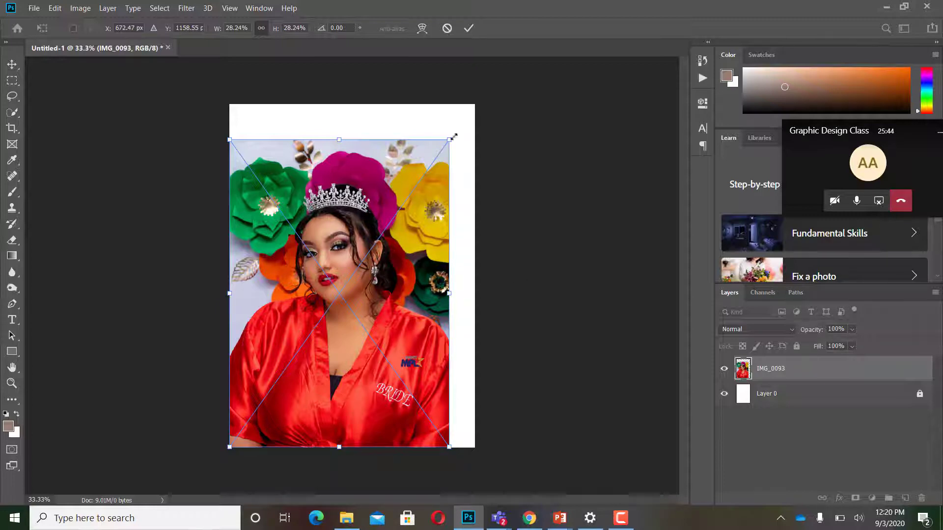
{"action": "left_click_drag", "start_coordinate": [450, 140], "coordinate": [485, 112]}
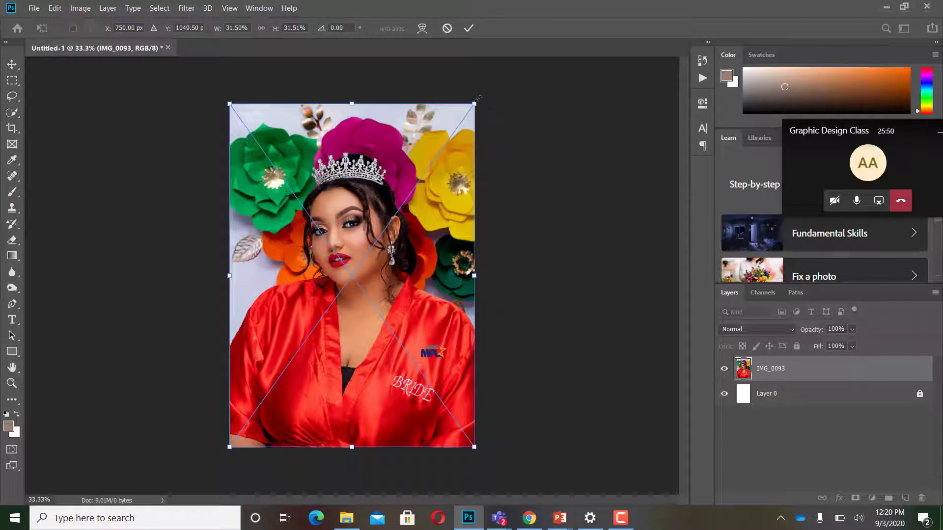
{"action": "left_click_drag", "start_coordinate": [478, 99], "coordinate": [542, 150]}
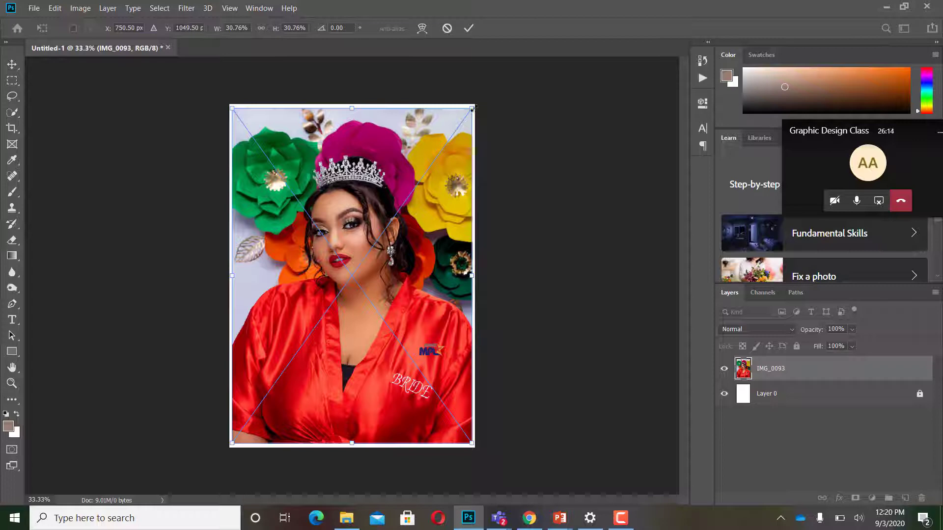
{"action": "left_click_drag", "start_coordinate": [472, 108], "coordinate": [464, 175]}
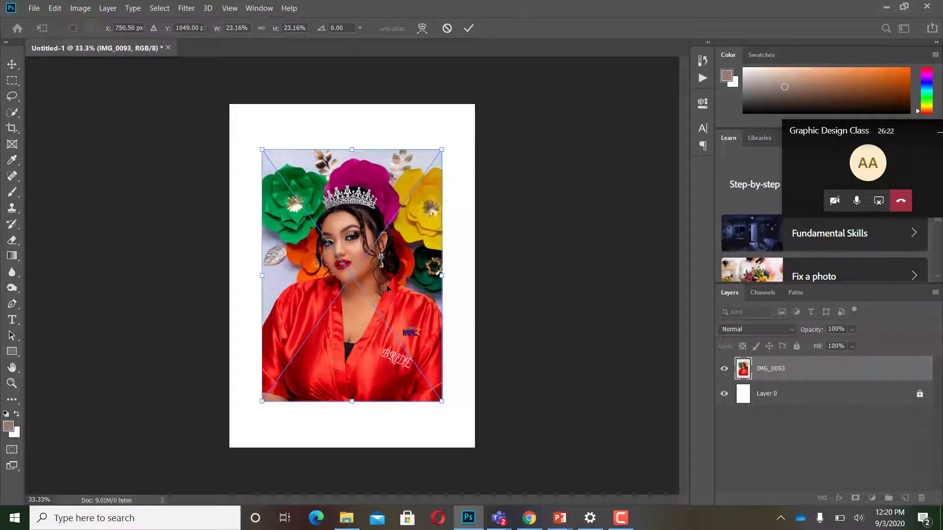
Enlarge the IMG_0093 photo to about 33%, position it to cover the whole canvas, and commit the placement.
{"action": "left_click_drag", "start_coordinate": [443, 149], "coordinate": [607, 106]}
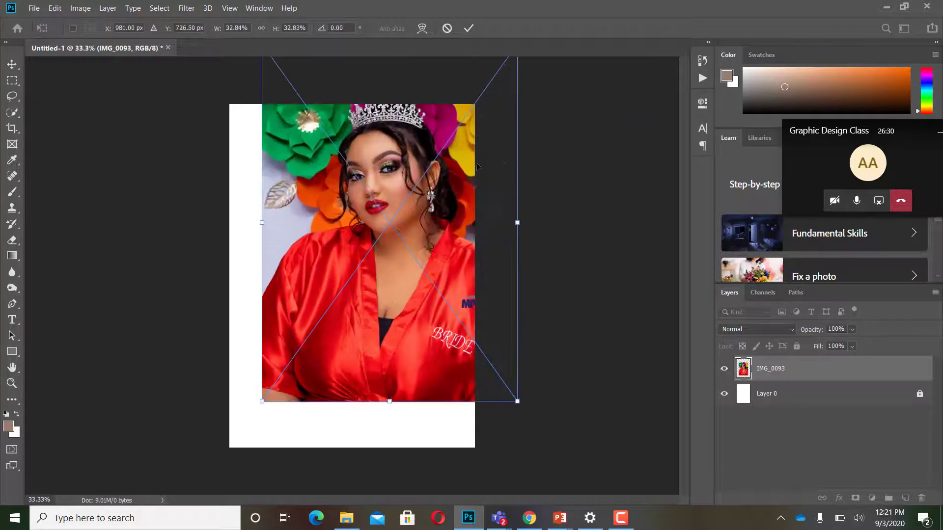
{"action": "left_click_drag", "start_coordinate": [440, 182], "coordinate": [386, 261]}
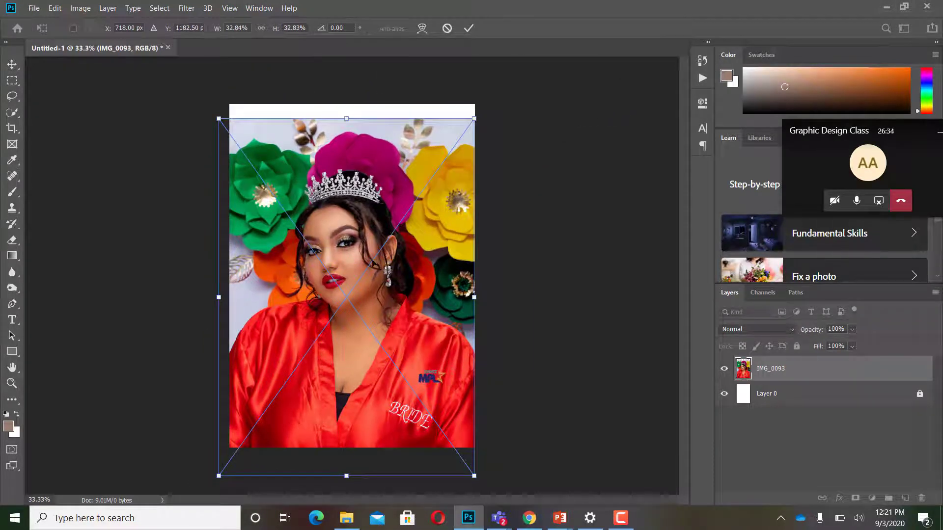
{"action": "left_click_drag", "start_coordinate": [343, 257], "coordinate": [358, 235]}
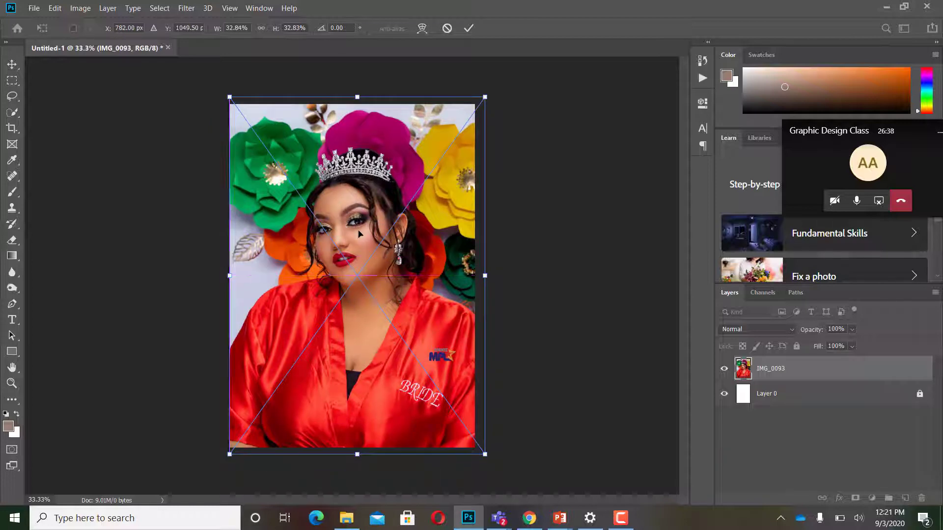
{"action": "key", "text": "Return"}
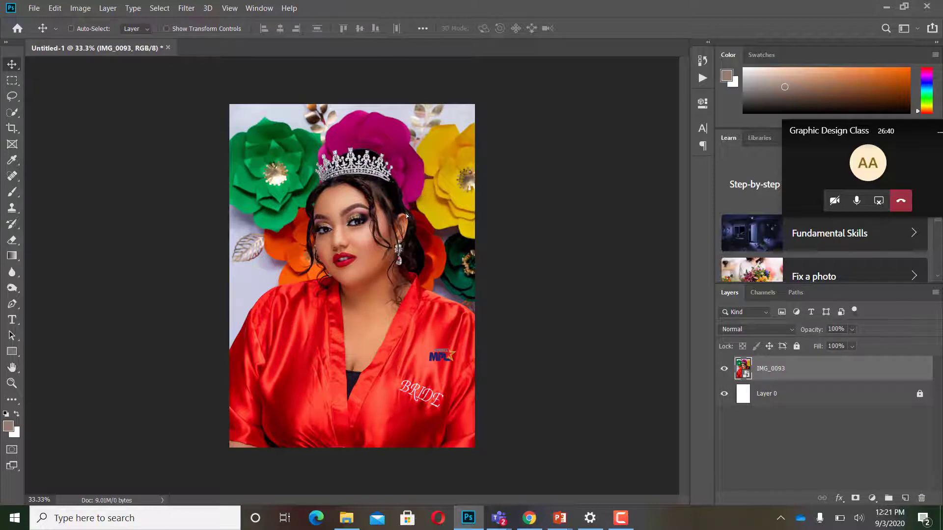
Reposition the IMG_0093 photo so white margins remain along the canvas's left and top edges.
{"action": "left_click_drag", "start_coordinate": [406, 216], "coordinate": [385, 248]}
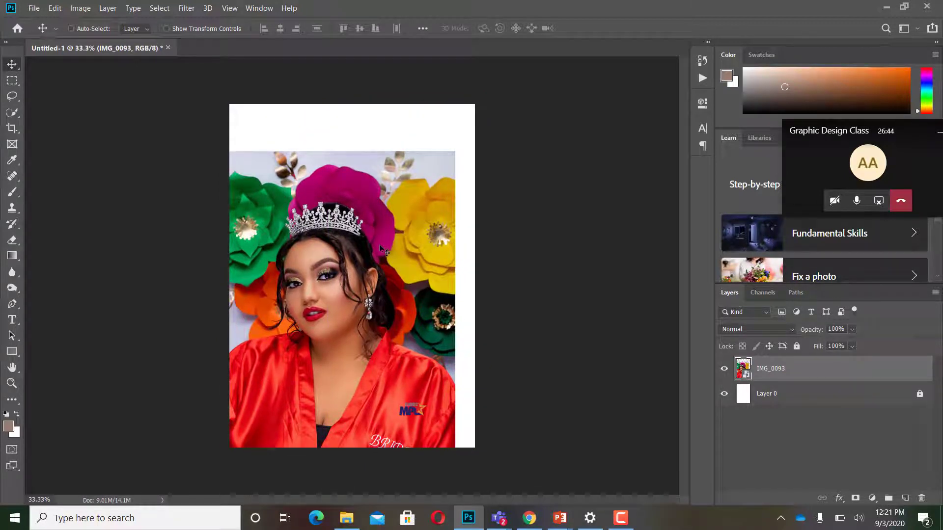
{"action": "left_click_drag", "start_coordinate": [378, 243], "coordinate": [407, 237]}
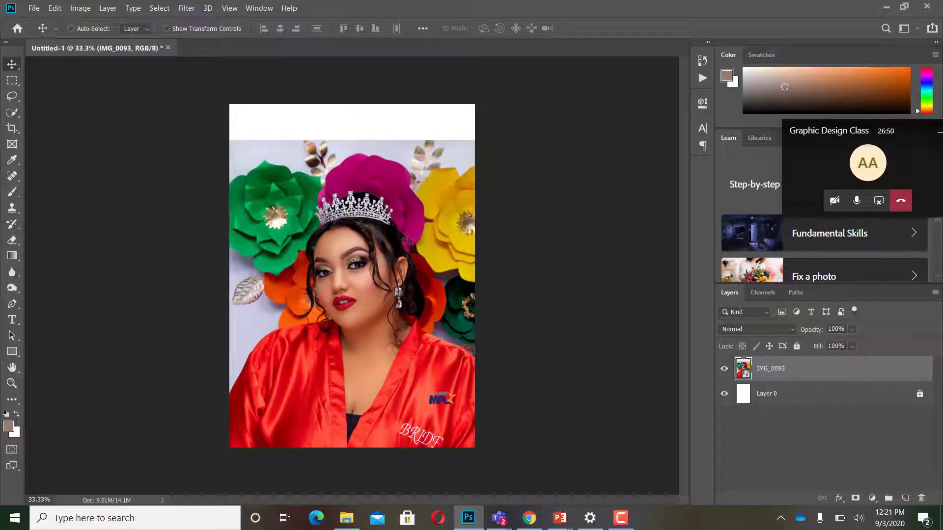
{"action": "key", "text": "ctrl+t"}
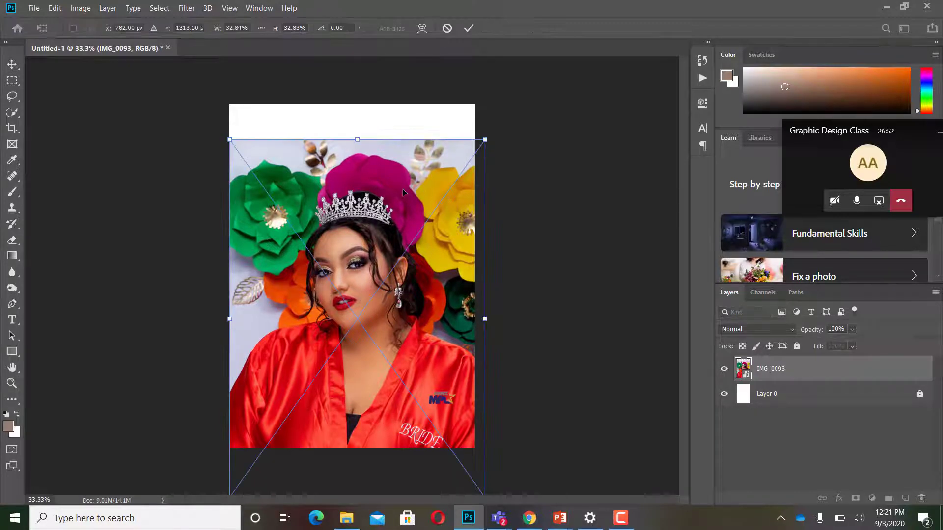
{"action": "key", "text": "Return"}
{"action": "left_click_drag", "start_coordinate": [379, 210], "coordinate": [374, 174]}
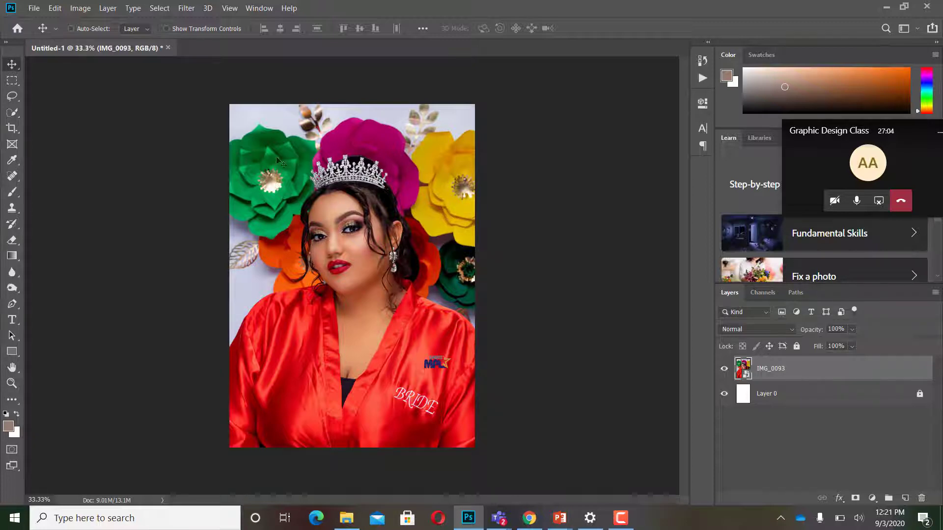
{"action": "left_click_drag", "start_coordinate": [357, 147], "coordinate": [411, 170]}
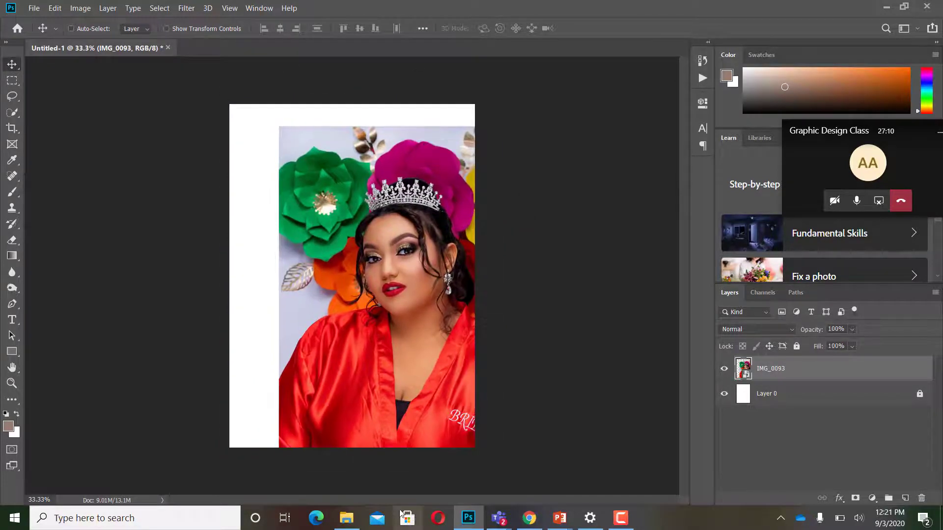
Place the image IMG_9987 above IMG_0093, scaled down to about two-thirds of the canvas width in the lower-left corner.
{"action": "left_click", "coordinate": [347, 518]}
{"action": "left_click_drag", "start_coordinate": [501, 334], "coordinate": [433, 391]}
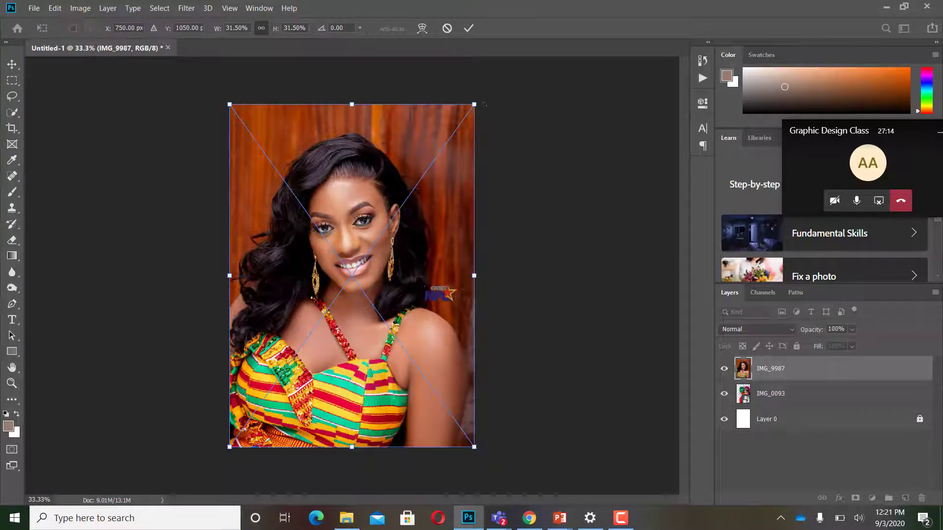
{"action": "left_click_drag", "start_coordinate": [484, 104], "coordinate": [401, 221]}
{"action": "key", "text": "Return"}
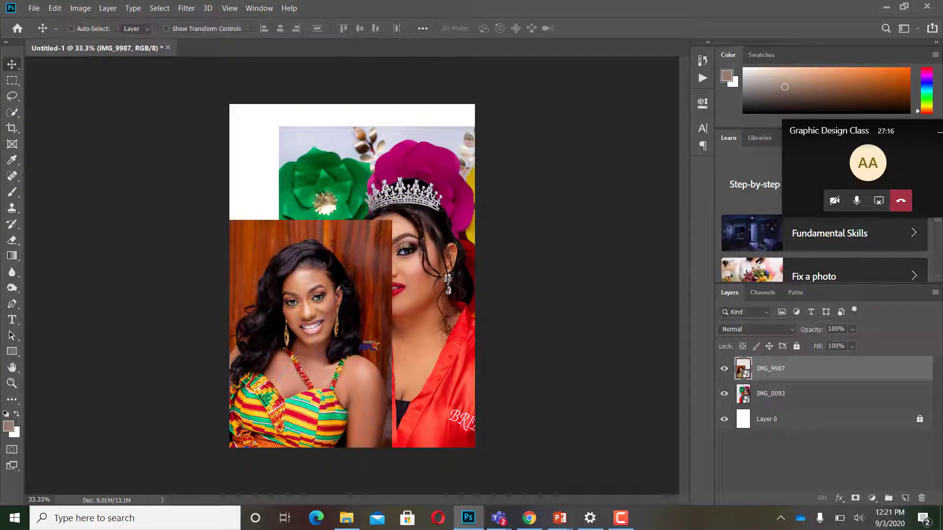
Move the IMG_9987 photo around the canvas and leave it overlapping the right edge, over the IMG_0093 photo.
{"action": "left_click_drag", "start_coordinate": [350, 269], "coordinate": [414, 270]}
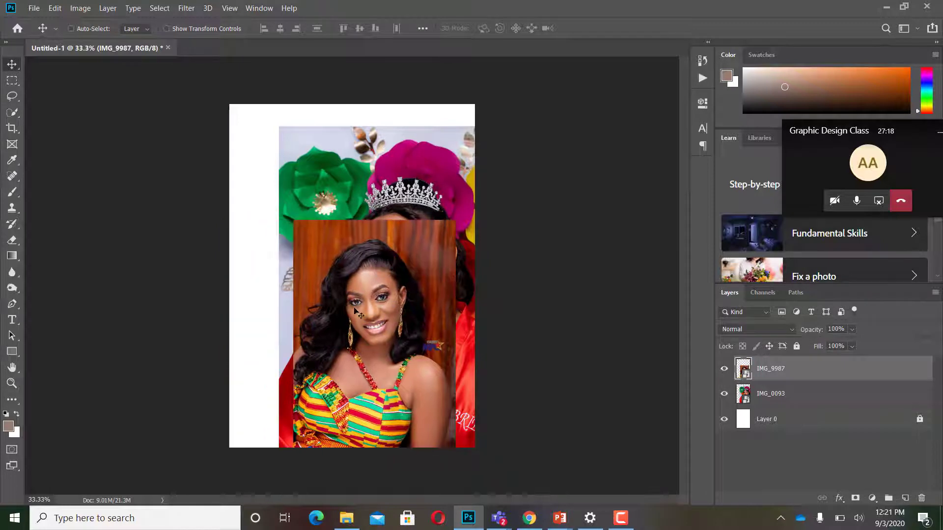
{"action": "left_click_drag", "start_coordinate": [441, 225], "coordinate": [403, 224]}
{"action": "left_click_drag", "start_coordinate": [348, 323], "coordinate": [236, 239]}
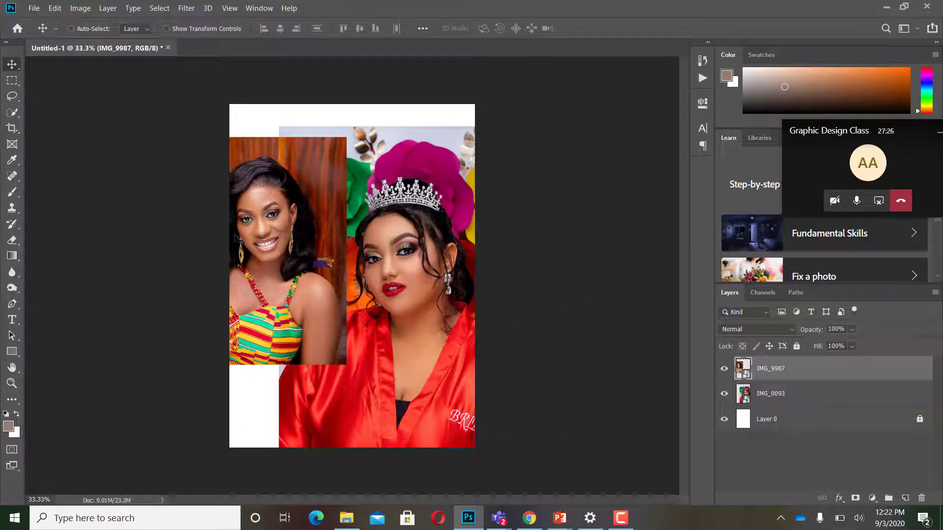
{"action": "left_click_drag", "start_coordinate": [257, 296], "coordinate": [317, 395]}
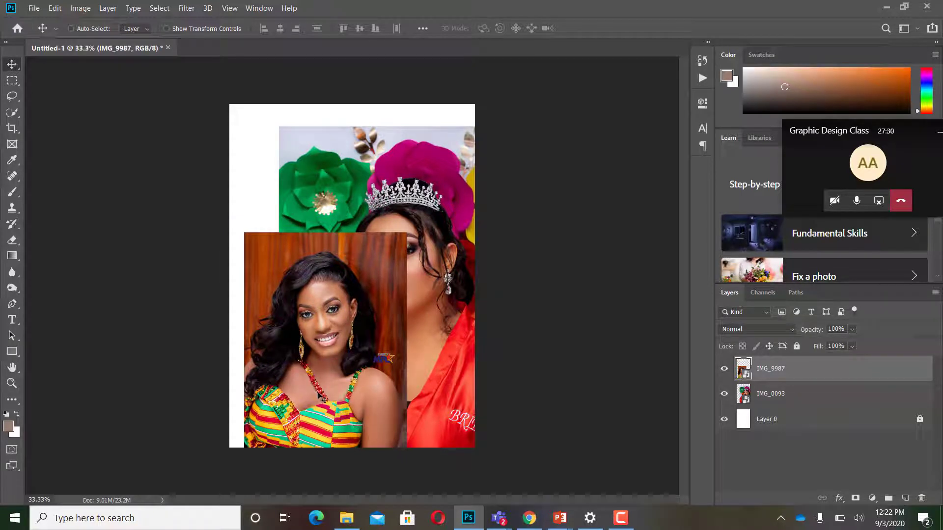
{"action": "left_click_drag", "start_coordinate": [314, 394], "coordinate": [310, 372]}
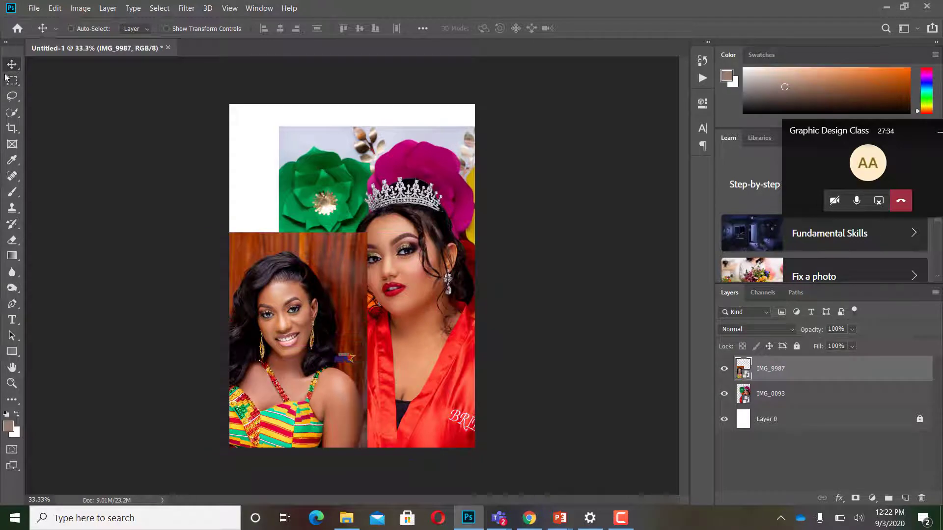
{"action": "left_click_drag", "start_coordinate": [233, 292], "coordinate": [492, 231]}
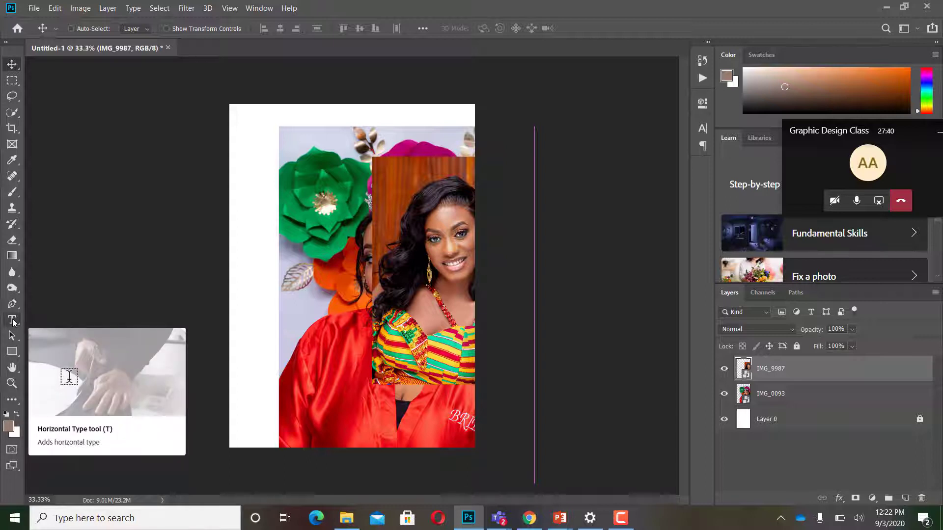
Add the horizontal text "training" in near-black #150303 at 100 pt and move it across the lower part of the photos.
{"action": "left_click", "coordinate": [13, 320]}
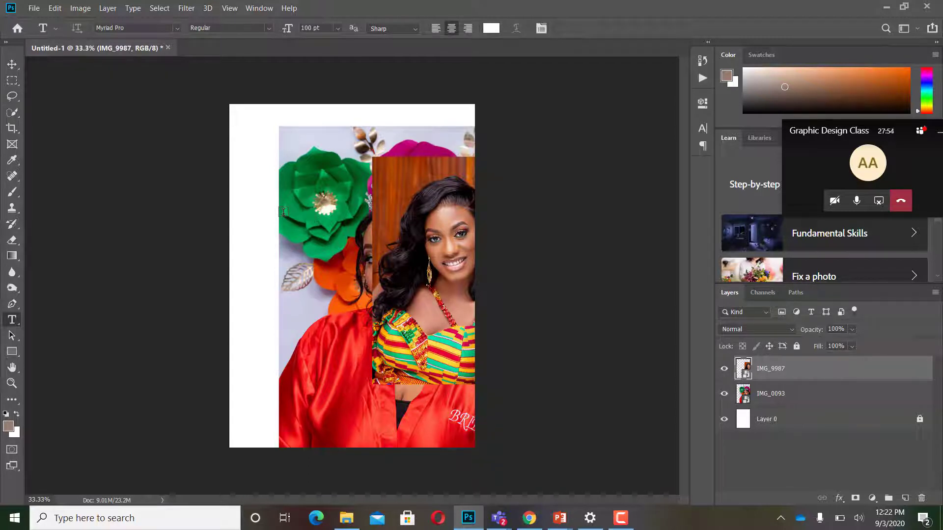
{"action": "left_click", "coordinate": [246, 236]}
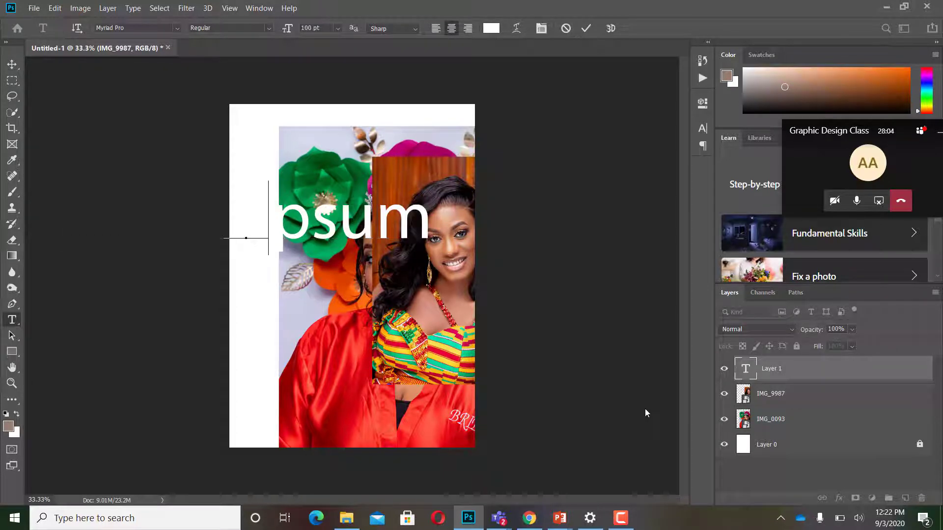
{"action": "key", "text": "BackSpace"}
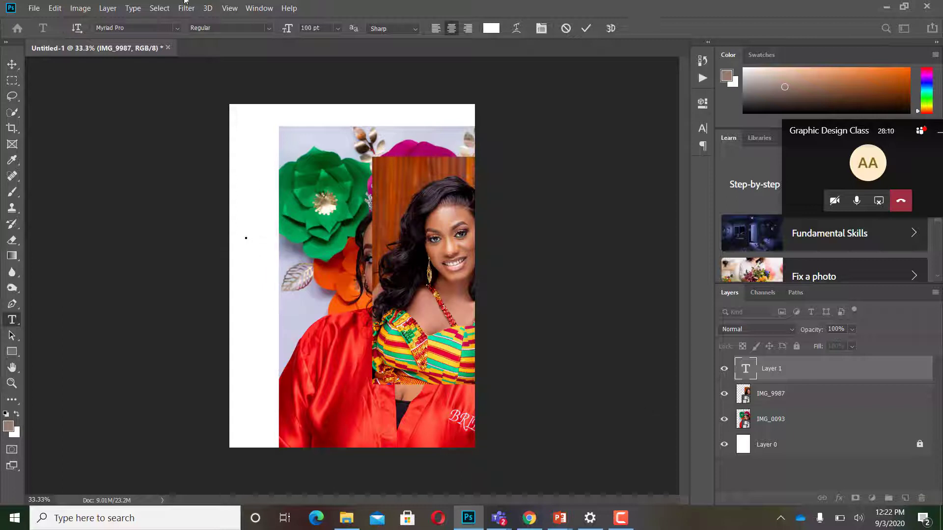
{"action": "left_click", "coordinate": [491, 28]}
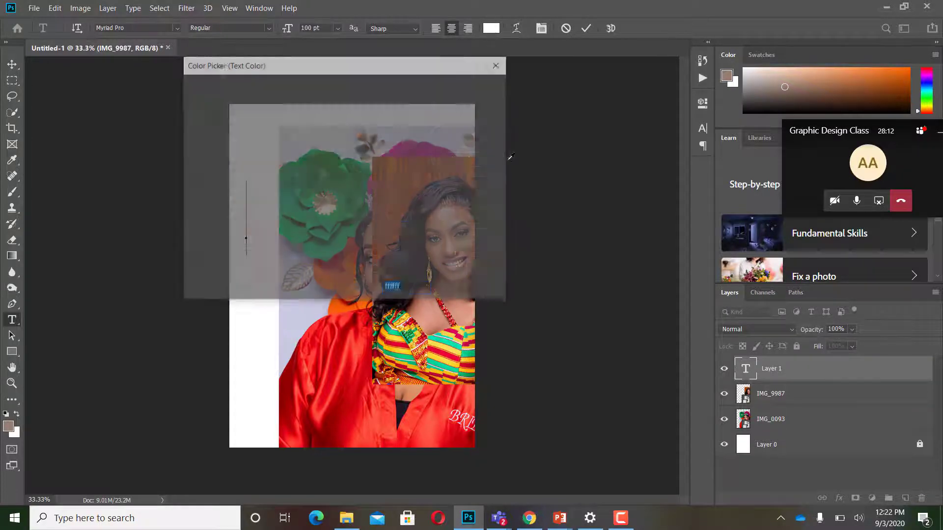
{"action": "left_click", "coordinate": [322, 237]}
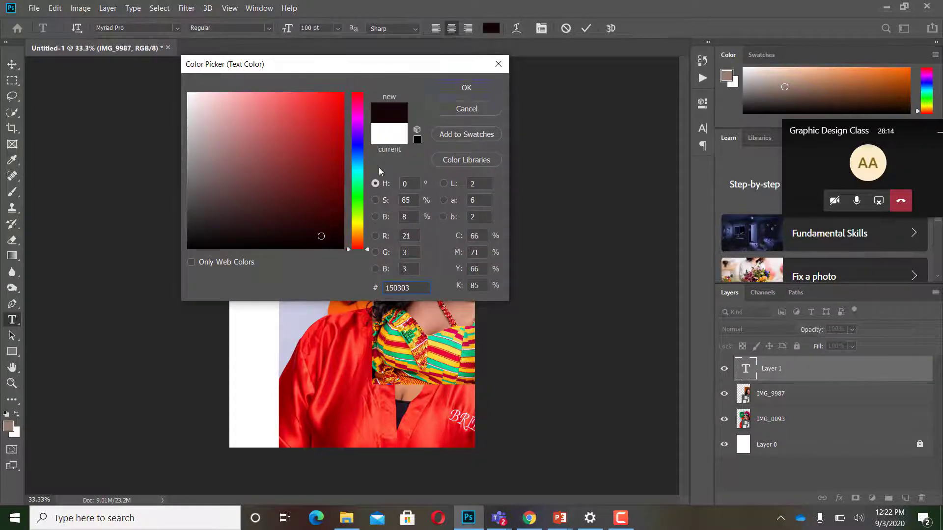
{"action": "key", "text": "Return"}
{"action": "type", "text": "t"}
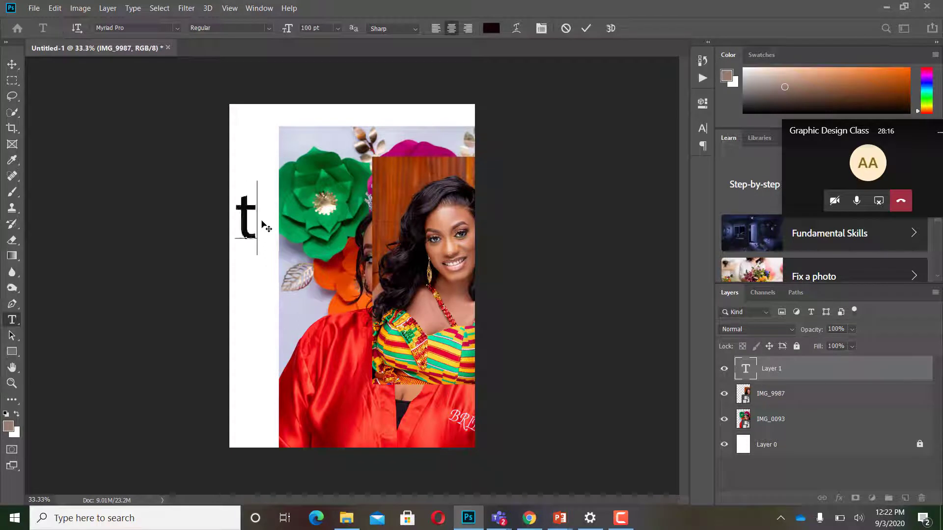
{"action": "type", "text": "raining"}
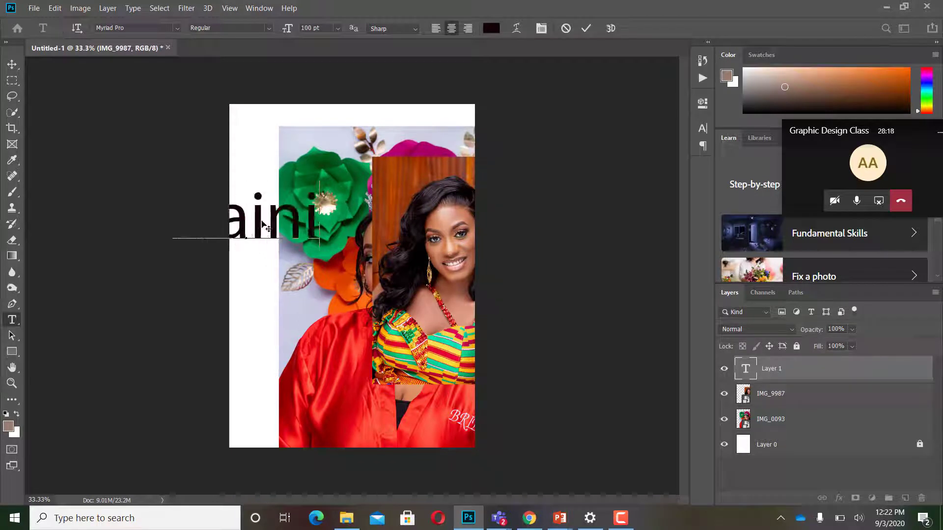
{"action": "left_click", "coordinate": [12, 64]}
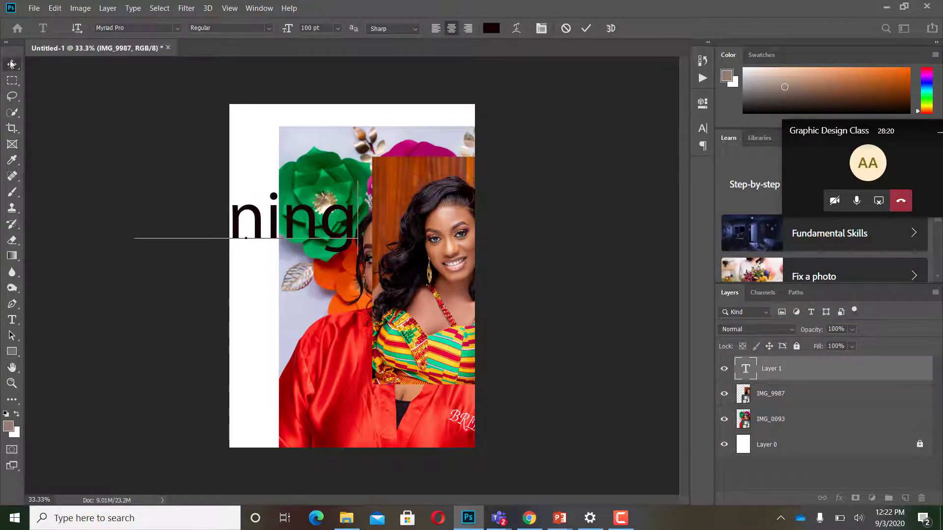
{"action": "left_click_drag", "start_coordinate": [295, 231], "coordinate": [396, 368]}
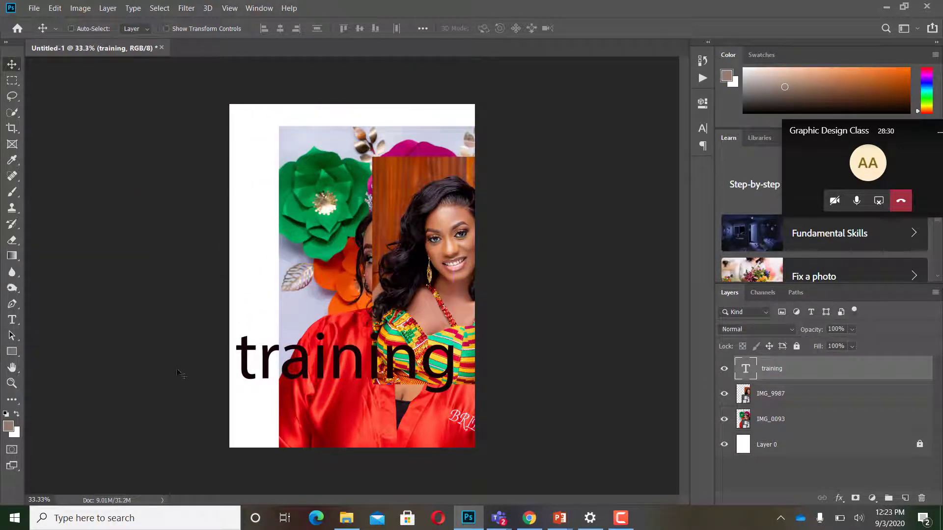
Examine the grouped variants of the shape, Move, marquee, gradient, blur and dodge tools.
{"action": "left_click", "coordinate": [19, 356]}
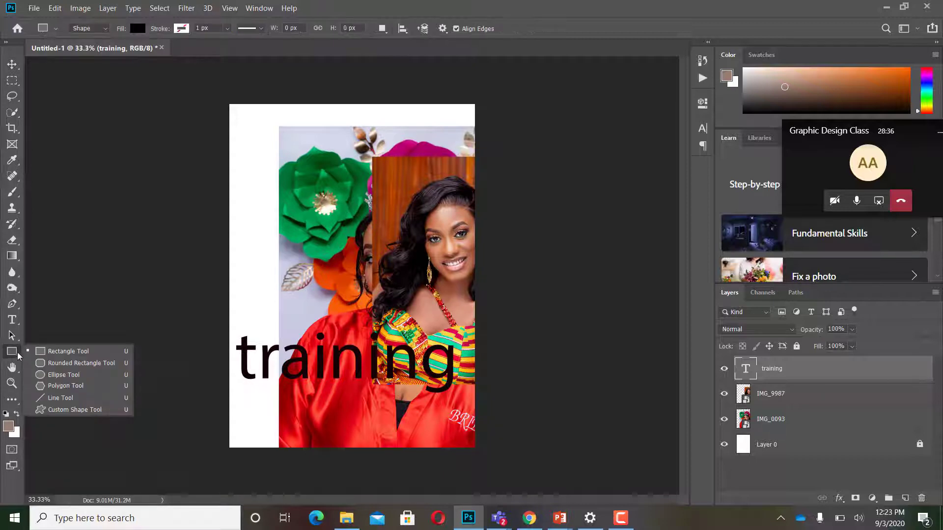
{"action": "left_click_drag", "start_coordinate": [17, 53], "coordinate": [17, 65]}
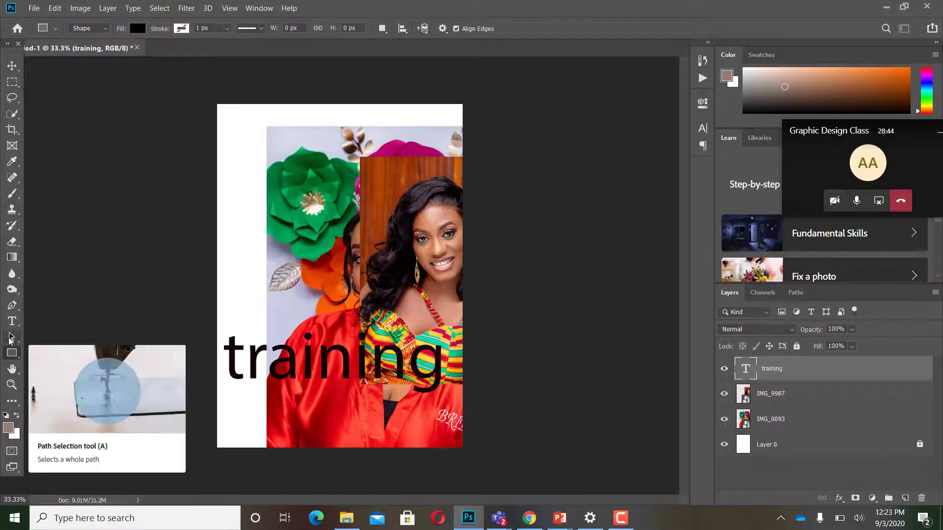
{"action": "right_click", "coordinate": [19, 360]}
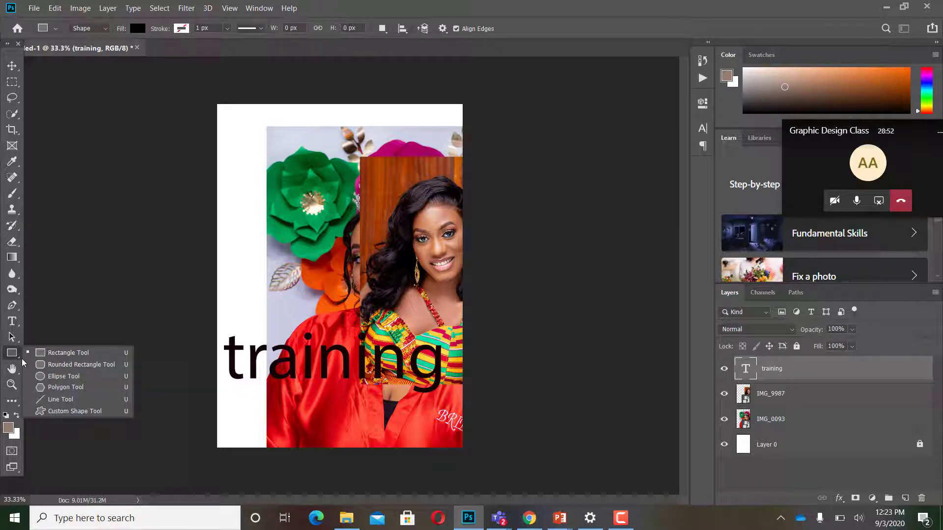
{"action": "left_click", "coordinate": [66, 353]}
{"action": "left_click", "coordinate": [12, 65]}
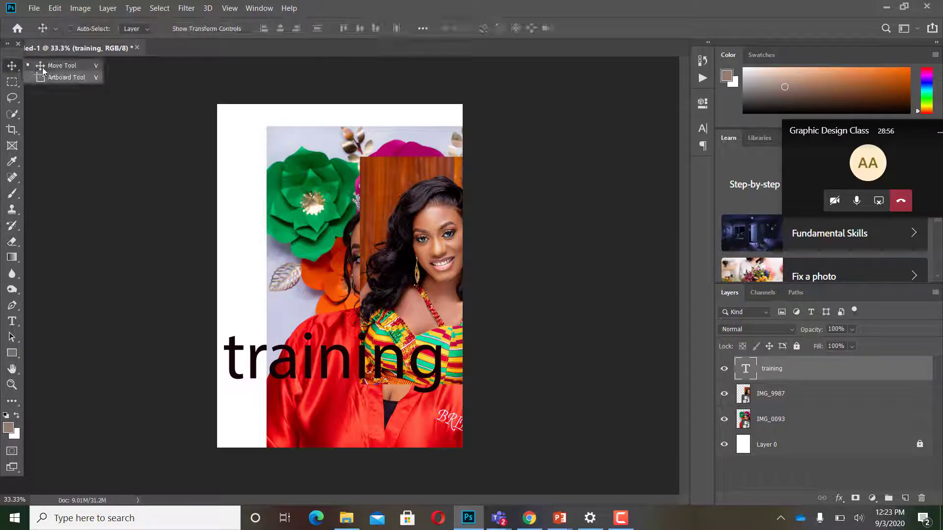
{"action": "left_click", "coordinate": [37, 80]}
{"action": "left_click", "coordinate": [19, 85]}
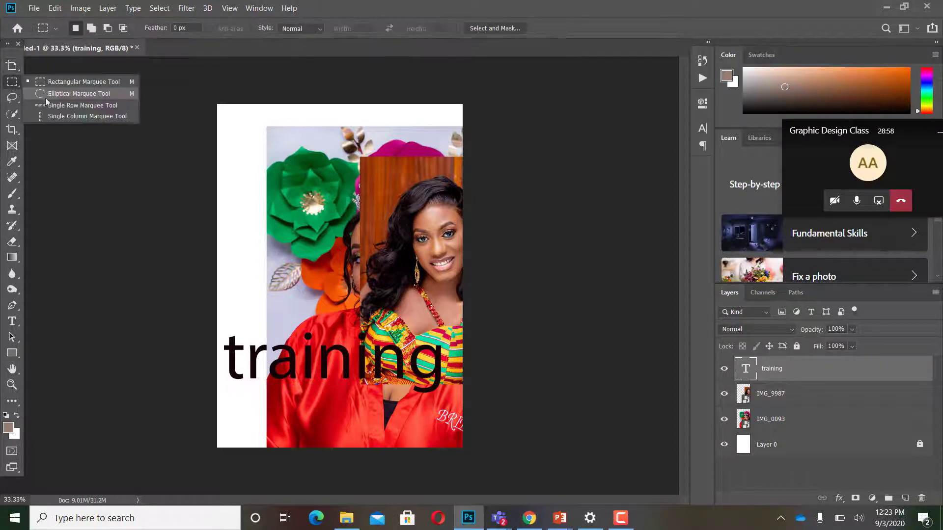
{"action": "left_click", "coordinate": [12, 65]}
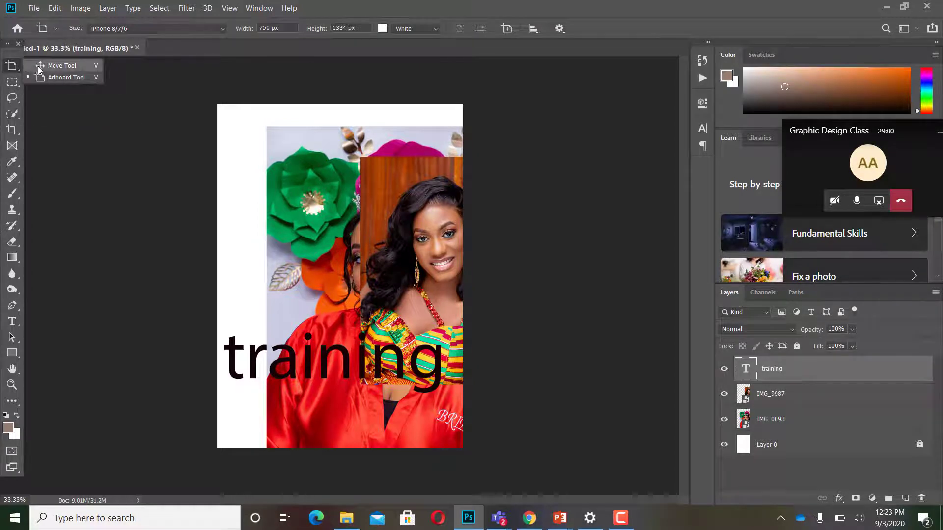
{"action": "left_click", "coordinate": [42, 65]}
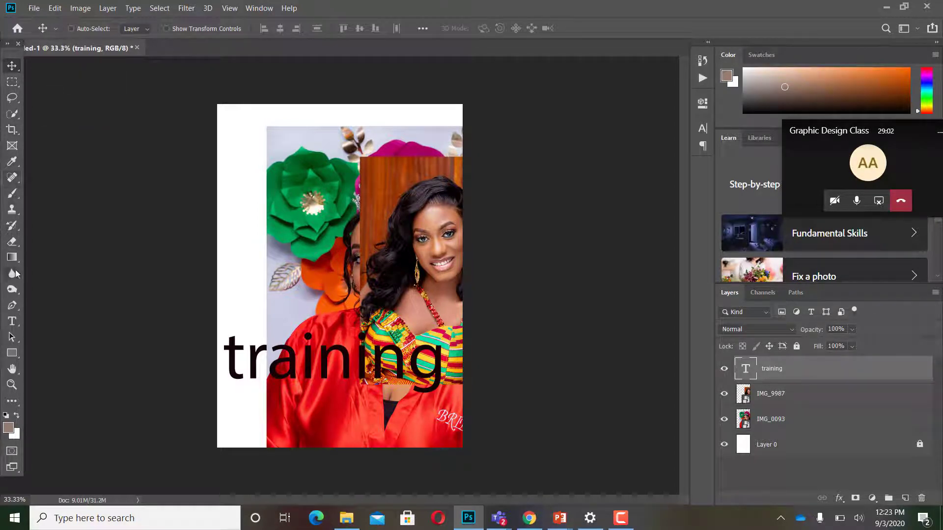
{"action": "left_click", "coordinate": [19, 264]}
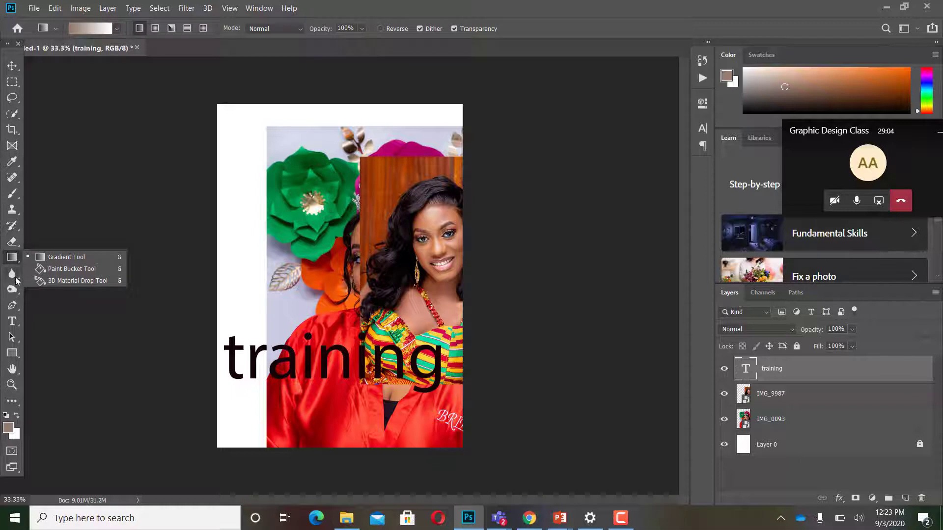
{"action": "left_click", "coordinate": [19, 278]}
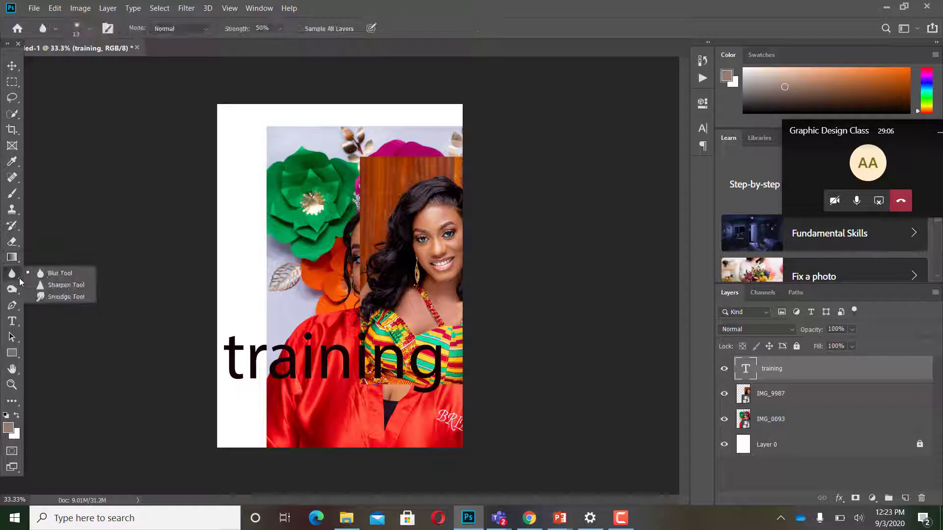
{"action": "left_click", "coordinate": [18, 293]}
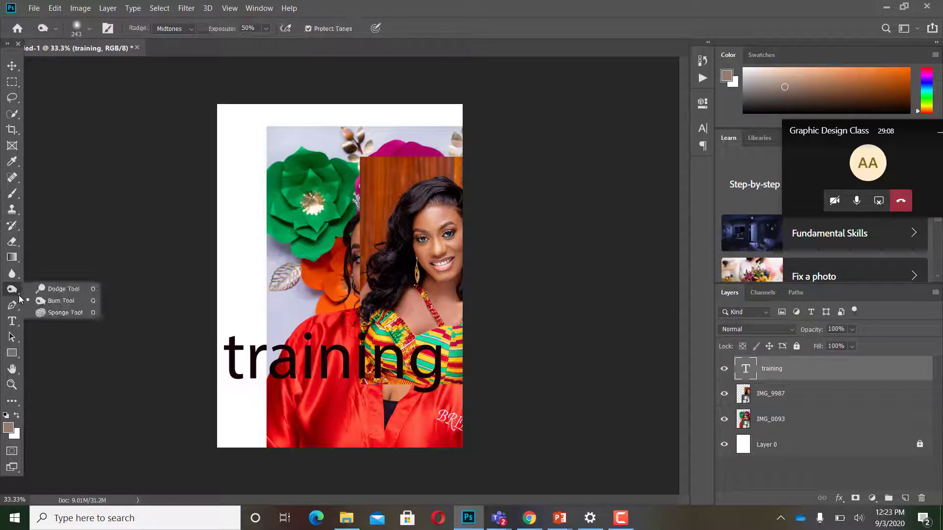
Try the vertical text "train" in the canvas's white left margin, erase it, and return to the Horizontal Type tool.
{"action": "left_click", "coordinate": [19, 328]}
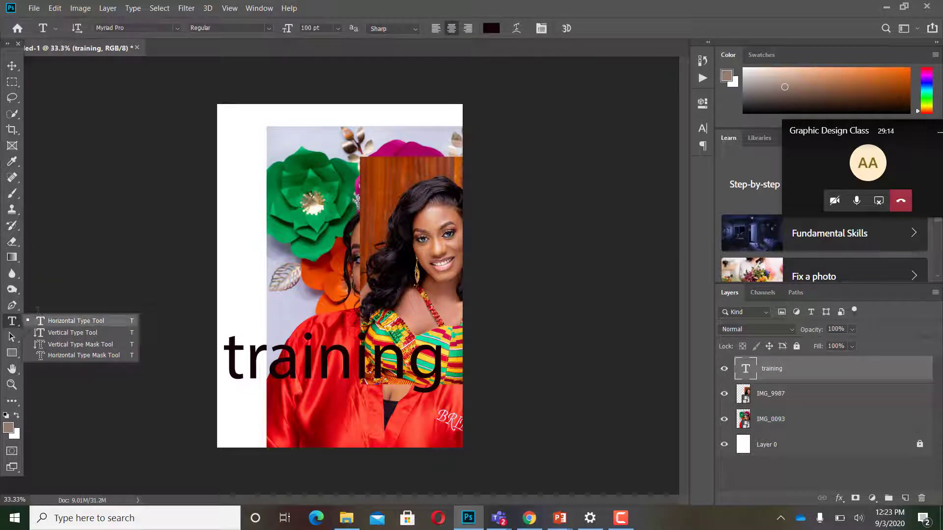
{"action": "left_click", "coordinate": [46, 333]}
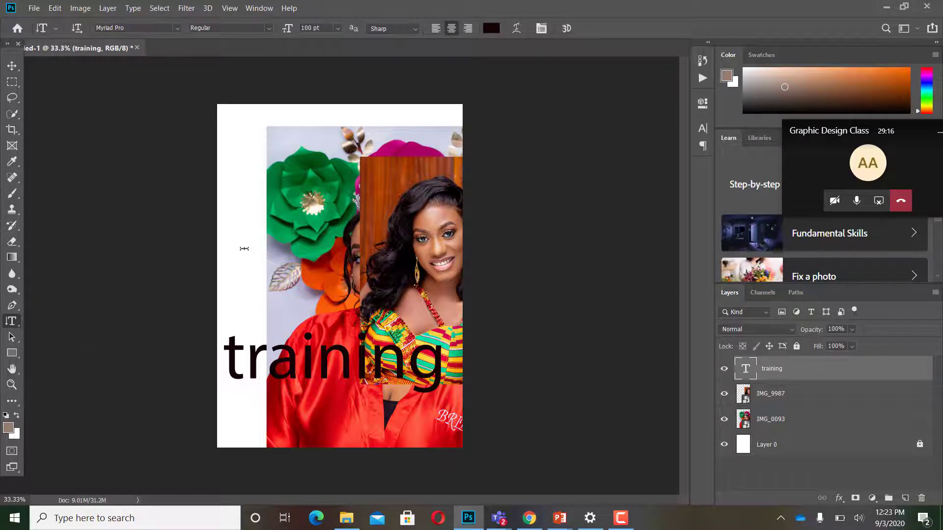
{"action": "left_click", "coordinate": [249, 250]}
{"action": "type", "text": "tr"}
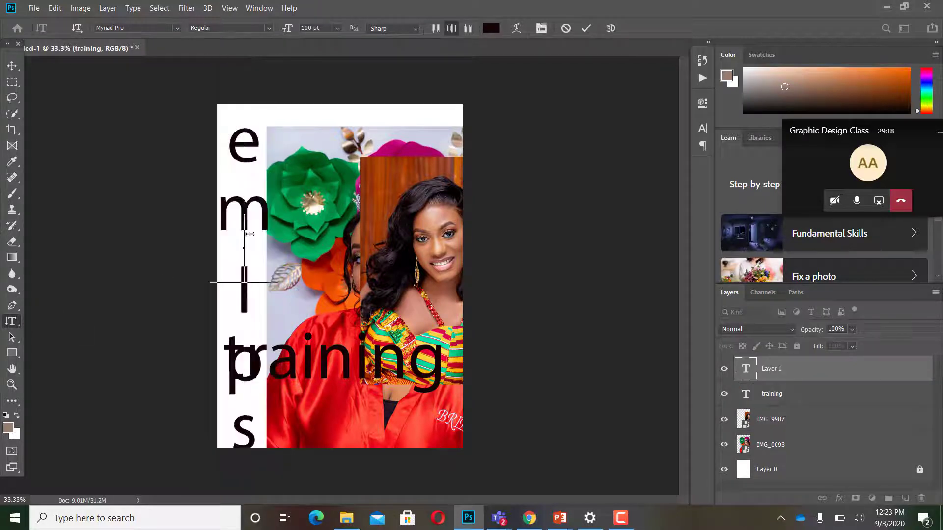
{"action": "type", "text": "ain"}
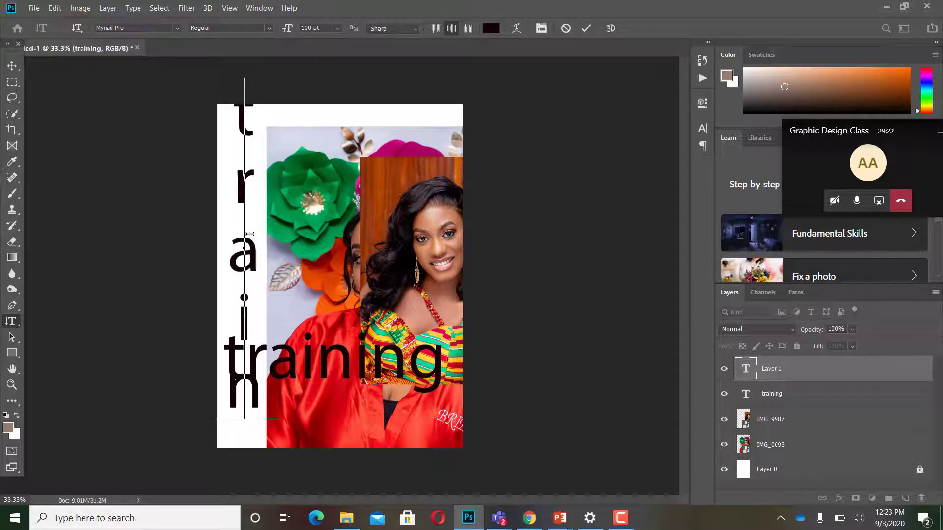
{"action": "key", "text": "BackSpace"}
{"action": "key", "text": "BackSpace"}
{"action": "key", "text": "BackSpace"}
{"action": "key", "text": "BackSpace"}
{"action": "key", "text": "BackSpace"}
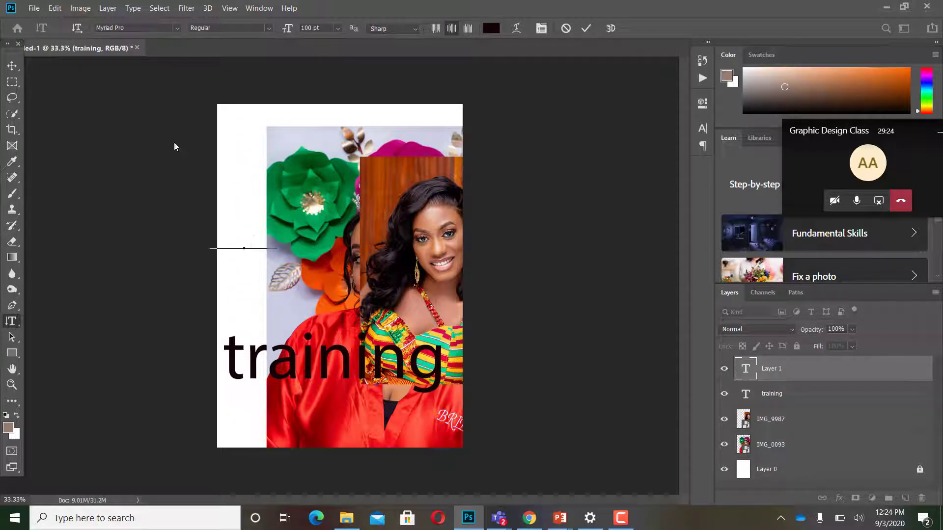
{"action": "left_click", "coordinate": [22, 66]}
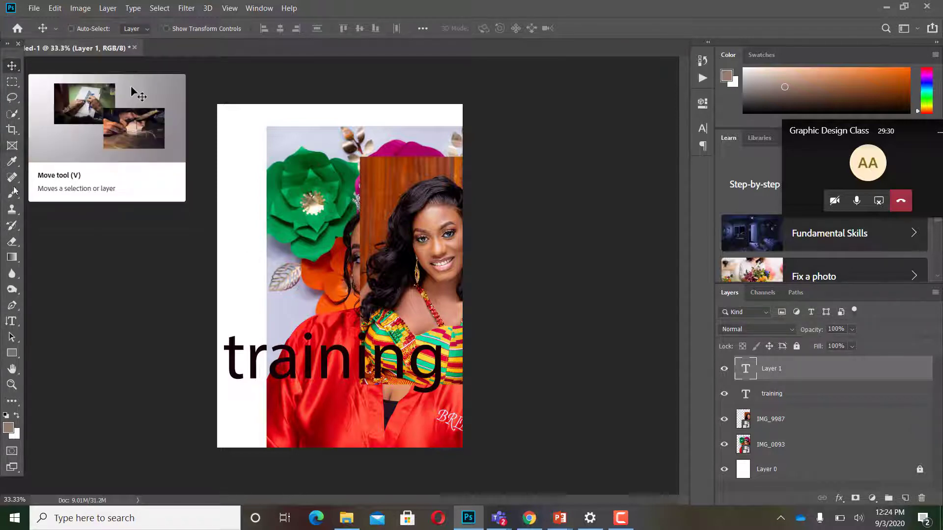
{"action": "left_click", "coordinate": [12, 321]}
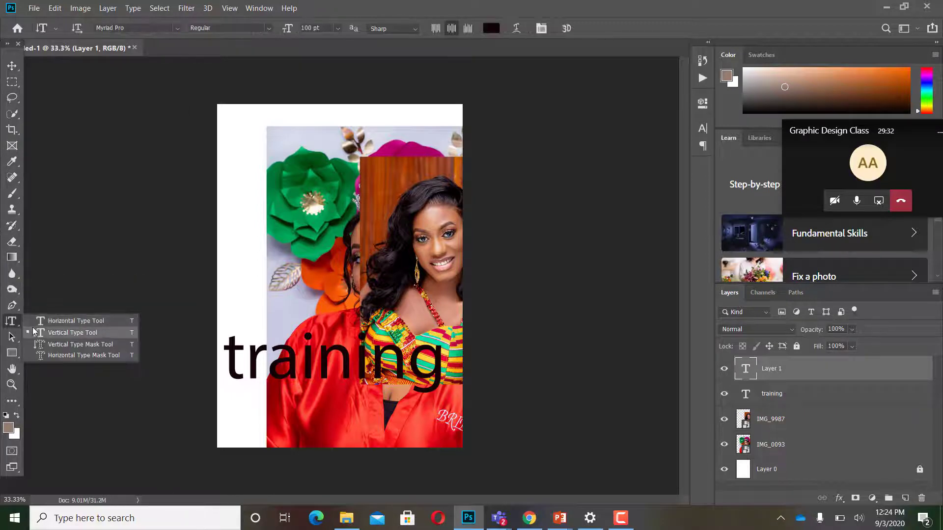
{"action": "left_click", "coordinate": [54, 321]}
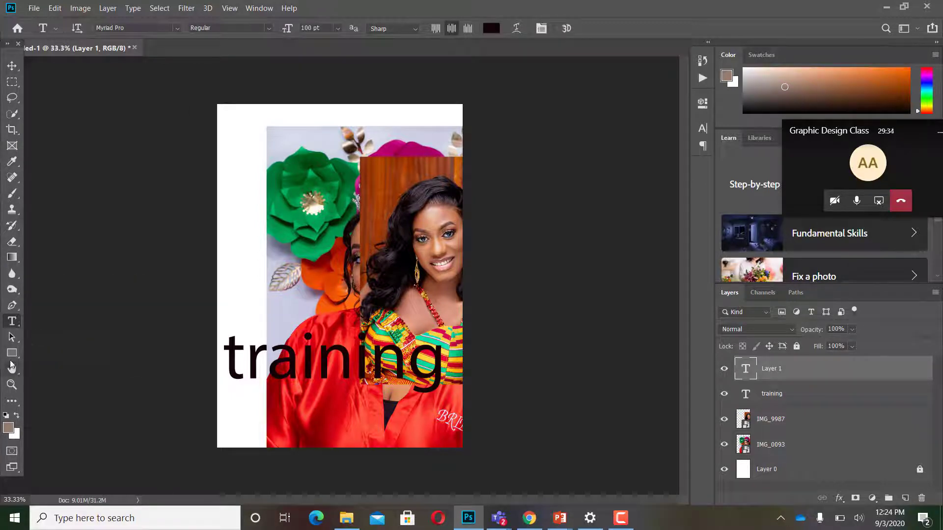
Draw a black rectangle about 1487 × 519 px along the canvas's bottom and shift it horizontally to reach the right edge.
{"action": "left_click", "coordinate": [18, 358]}
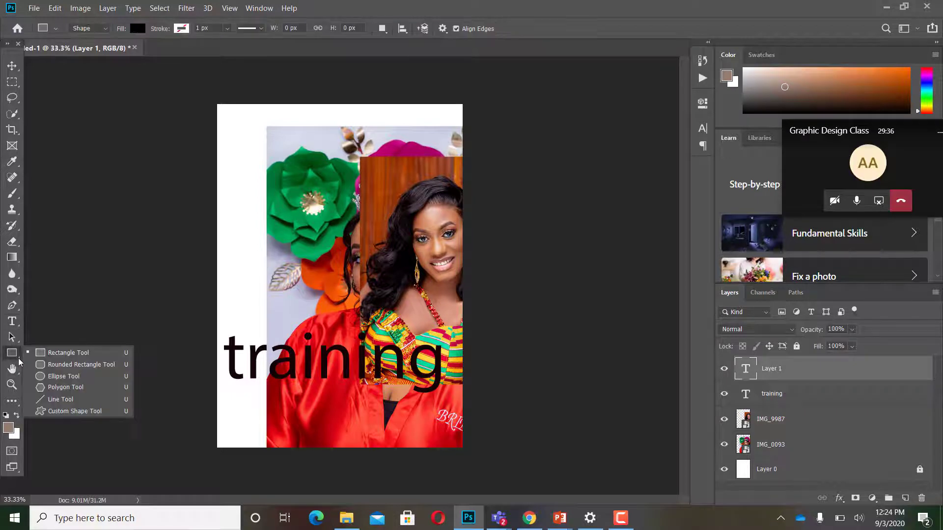
{"action": "left_click", "coordinate": [84, 355]}
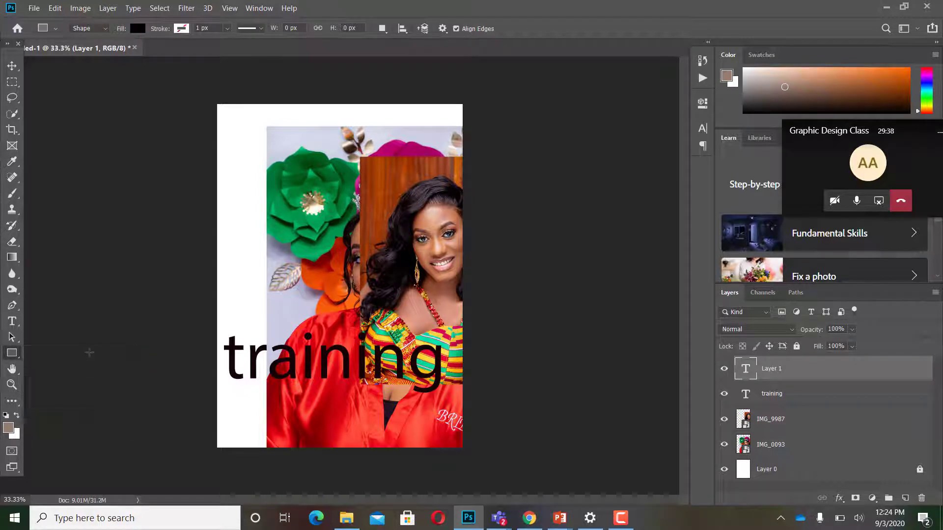
{"action": "left_click_drag", "start_coordinate": [203, 385], "coordinate": [445, 469]}
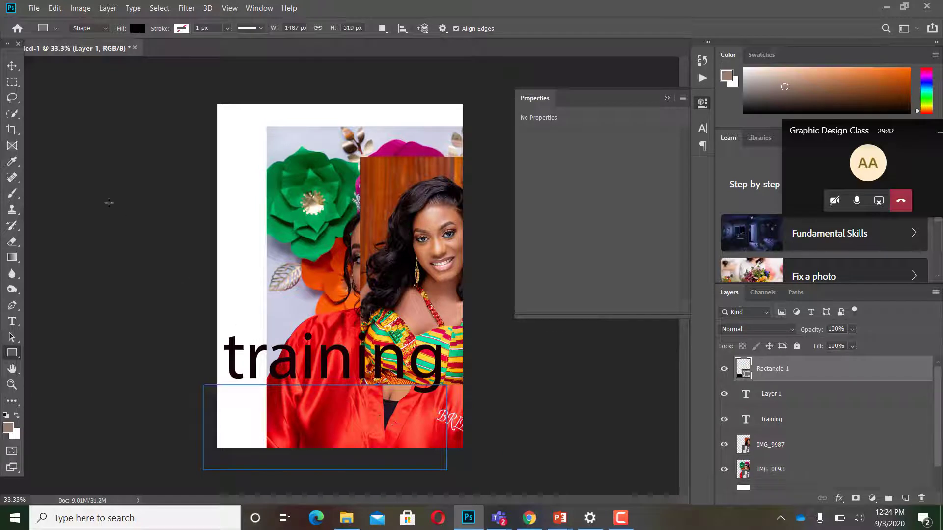
{"action": "key", "text": "v"}
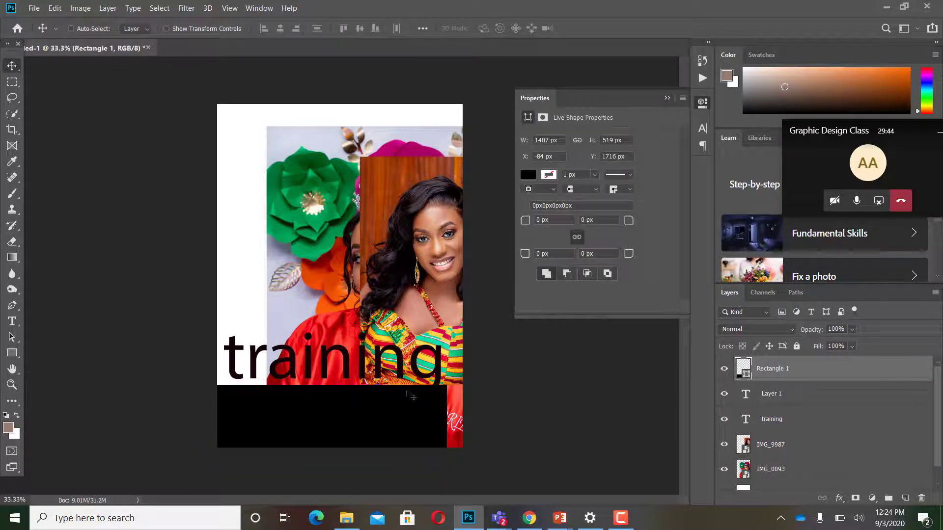
{"action": "left_click_drag", "start_coordinate": [391, 406], "coordinate": [411, 407]}
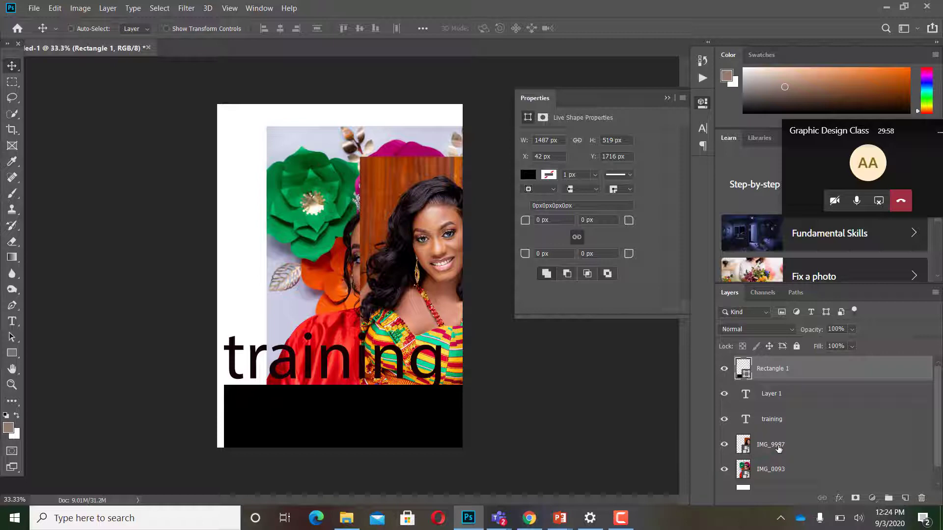
Move the IMG_9987 layer below the IMG_0093 layer in the stacking order.
{"action": "left_click", "coordinate": [778, 449]}
{"action": "left_click_drag", "start_coordinate": [778, 448], "coordinate": [776, 477]}
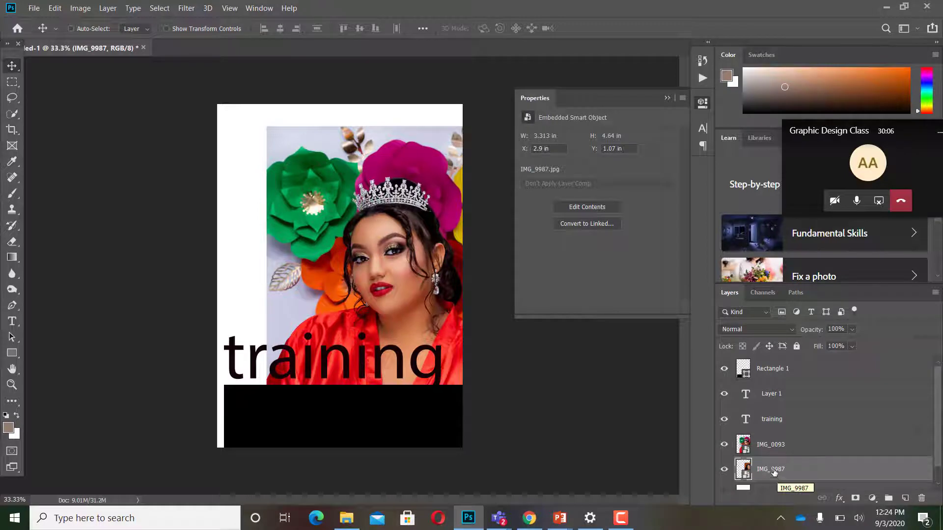
Vary the opacity of the IMG_0093 layer and return it to 100%.
{"action": "left_click", "coordinate": [775, 448]}
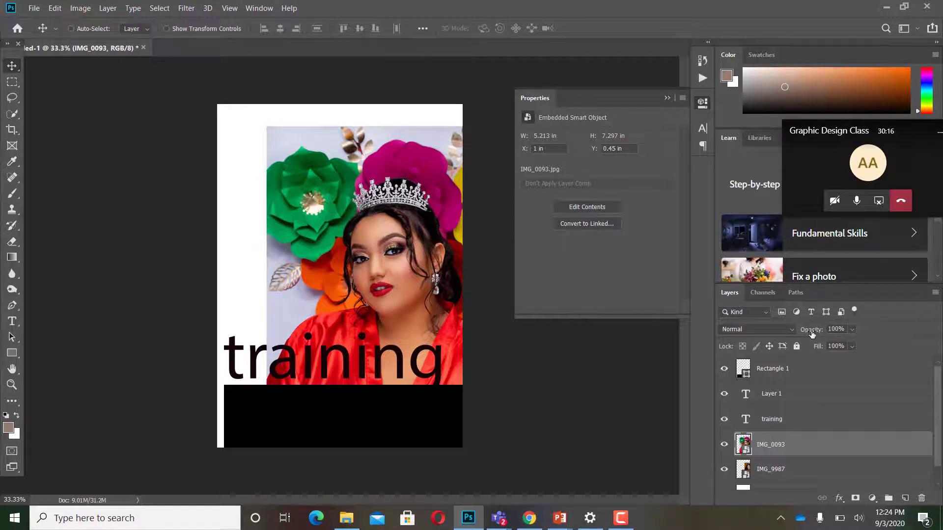
{"action": "left_click", "coordinate": [851, 330]}
{"action": "left_click_drag", "start_coordinate": [851, 348], "coordinate": [870, 358]}
{"action": "left_click_drag", "start_coordinate": [860, 362], "coordinate": [912, 350]}
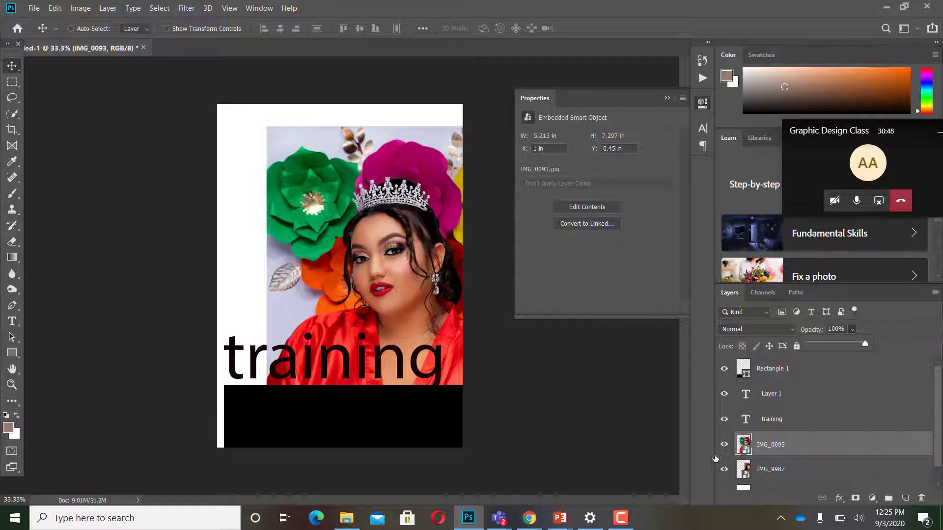
Hide and show again the IMG_0093 photo layer and the "training" text layer, one after the other.
{"action": "left_click", "coordinate": [723, 446]}
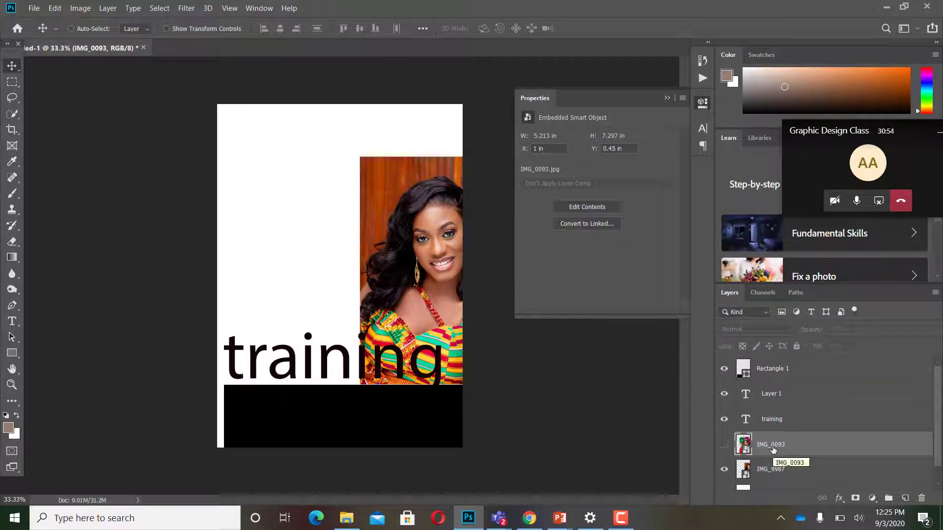
{"action": "left_click", "coordinate": [721, 448]}
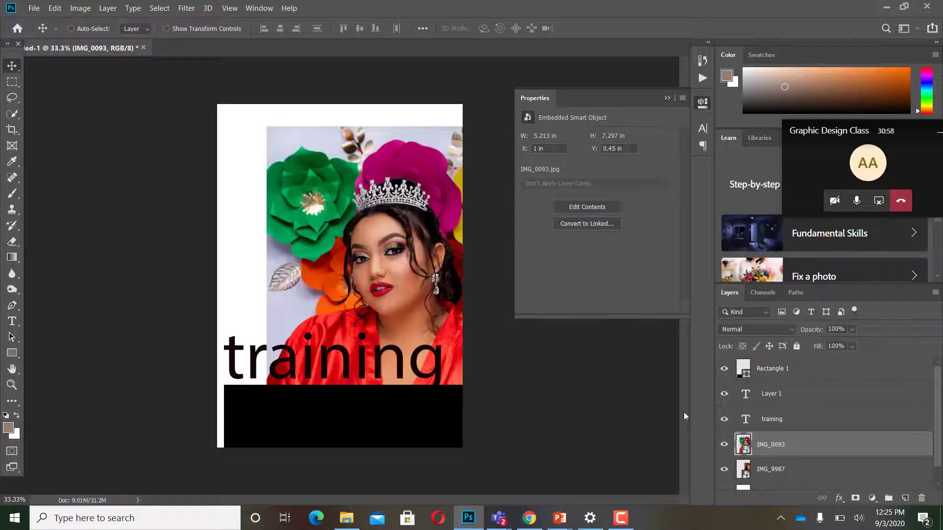
{"action": "left_click", "coordinate": [723, 420]}
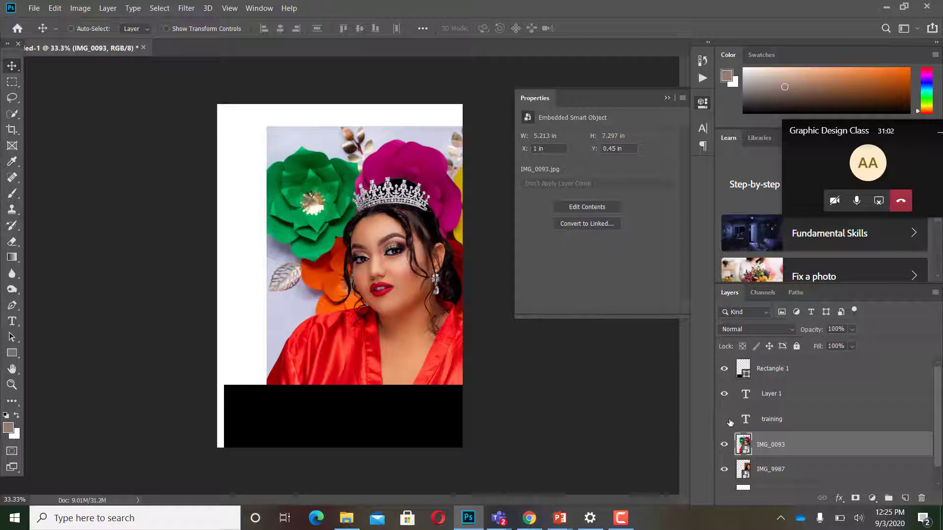
{"action": "left_click", "coordinate": [728, 421]}
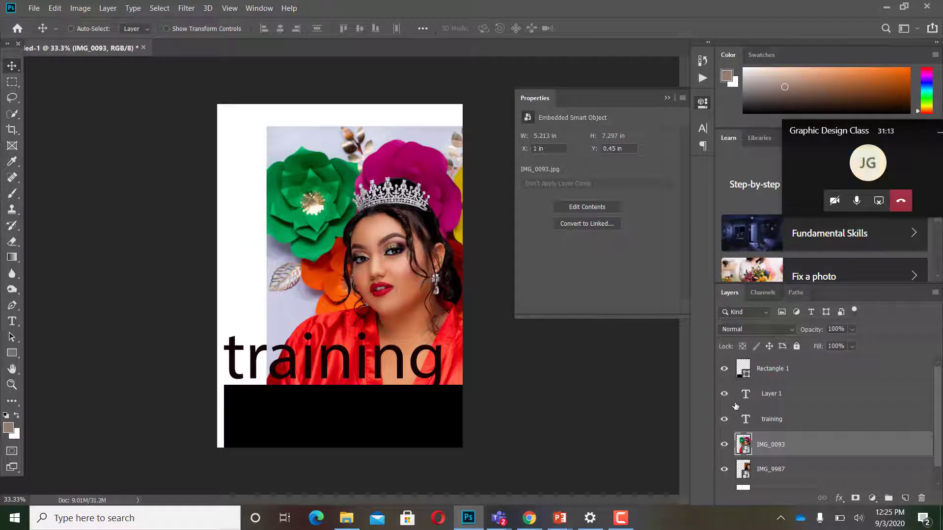
Delete the empty text layer named Layer 1 above the "training" layer.
{"action": "left_click", "coordinate": [772, 402]}
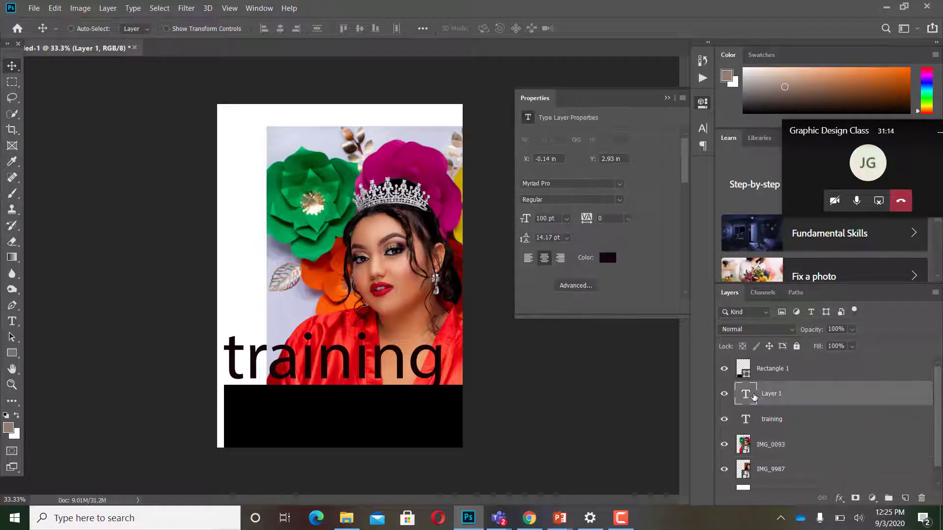
{"action": "key", "text": "Delete"}
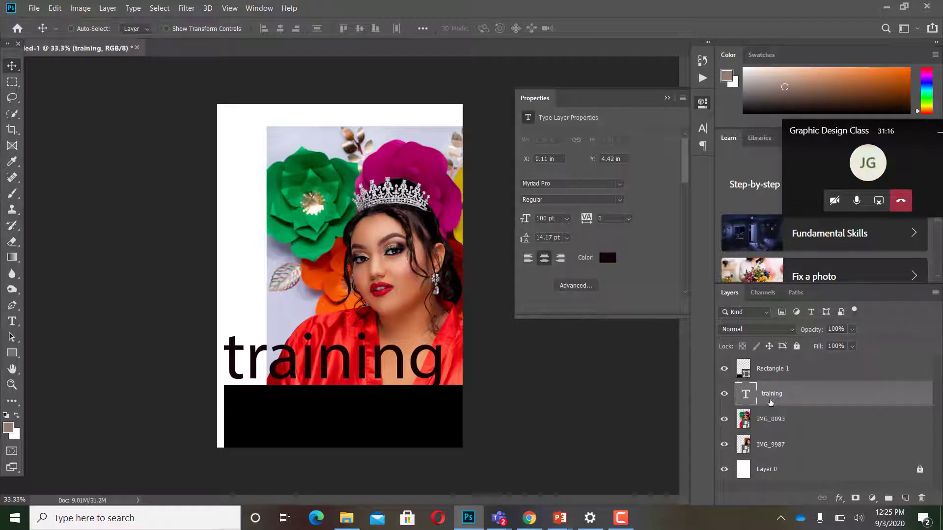
Create a layer group above IMG_0093 and move the IMG_0093 and IMG_9987 photo layers into it.
{"action": "left_click", "coordinate": [773, 424]}
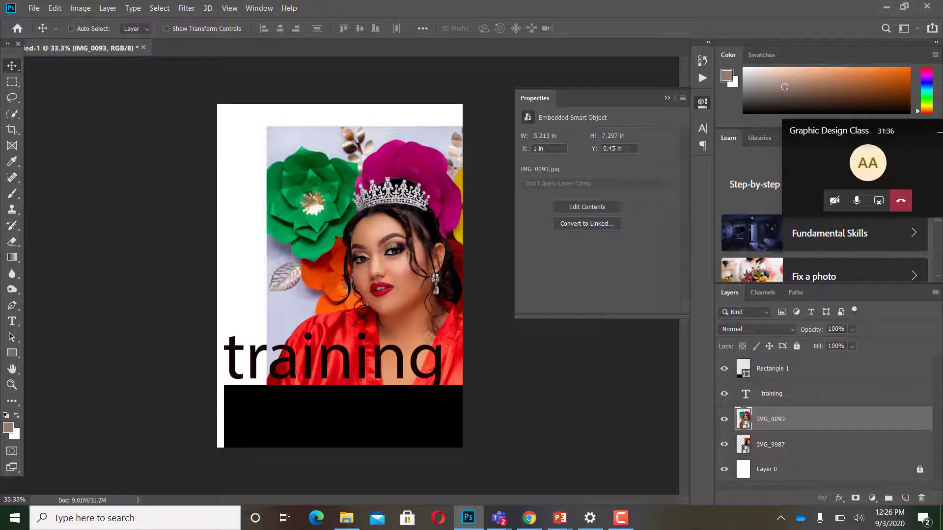
{"action": "left_click", "coordinate": [888, 500]}
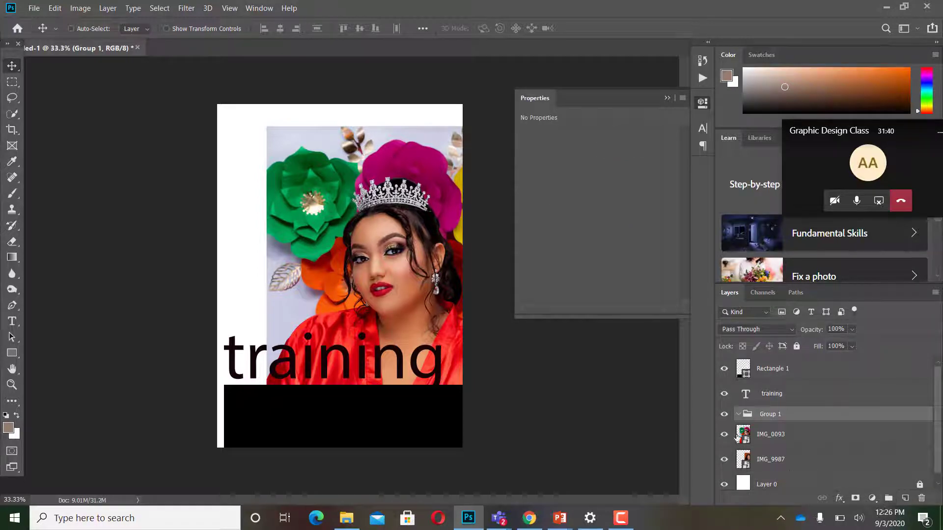
{"action": "mouse_move", "coordinate": [761, 435]}
{"action": "left_mouse_down"}
{"action": "mouse_move", "coordinate": [768, 417]}
{"action": "mouse_move", "coordinate": [758, 423]}
{"action": "left_mouse_up"}
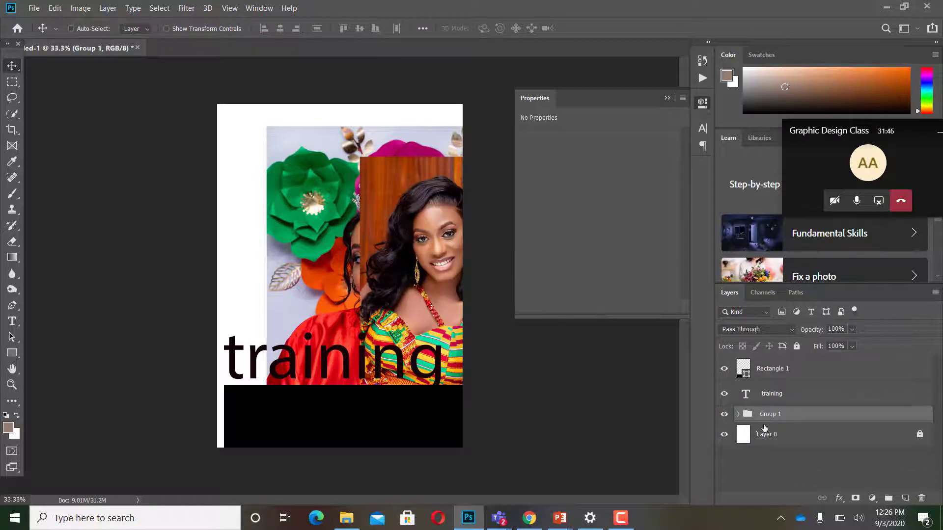
Switch the visibility of the group holding both photos off and back on twice.
{"action": "left_click", "coordinate": [724, 415]}
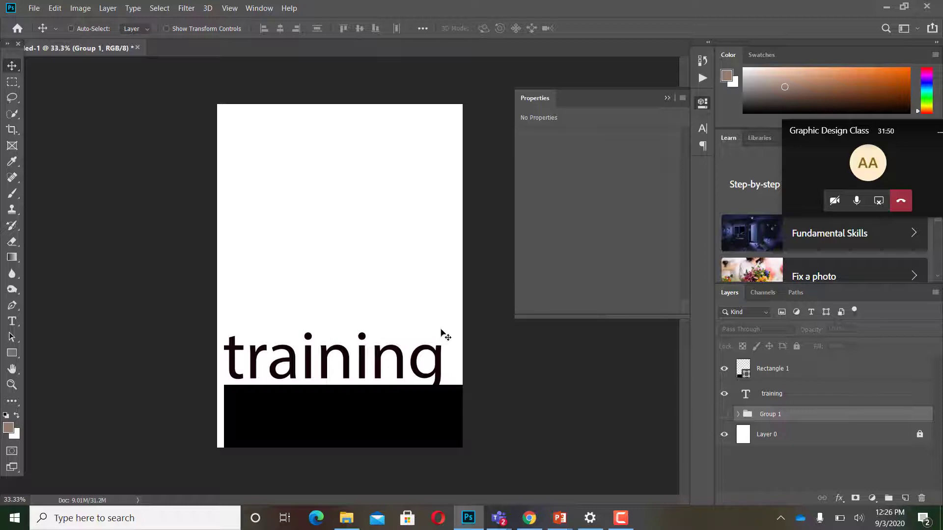
{"action": "left_click", "coordinate": [724, 419]}
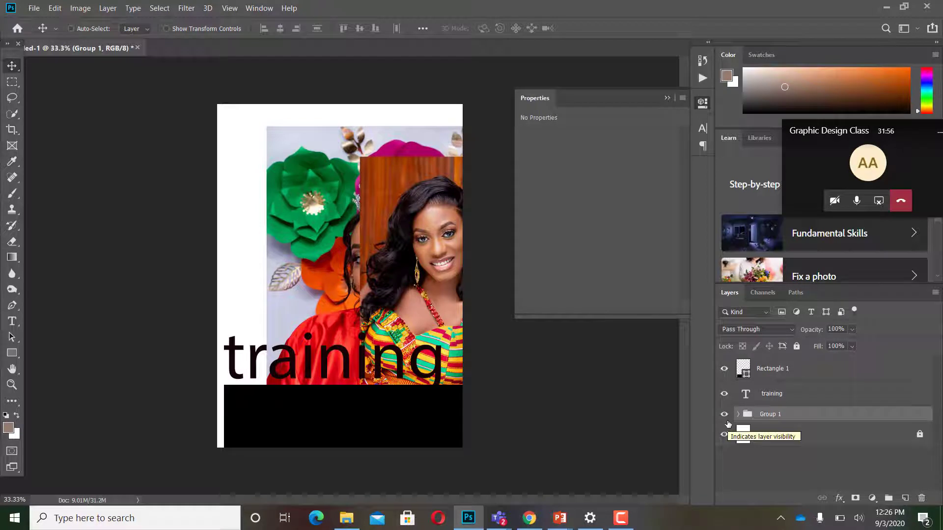
{"action": "left_click", "coordinate": [726, 417]}
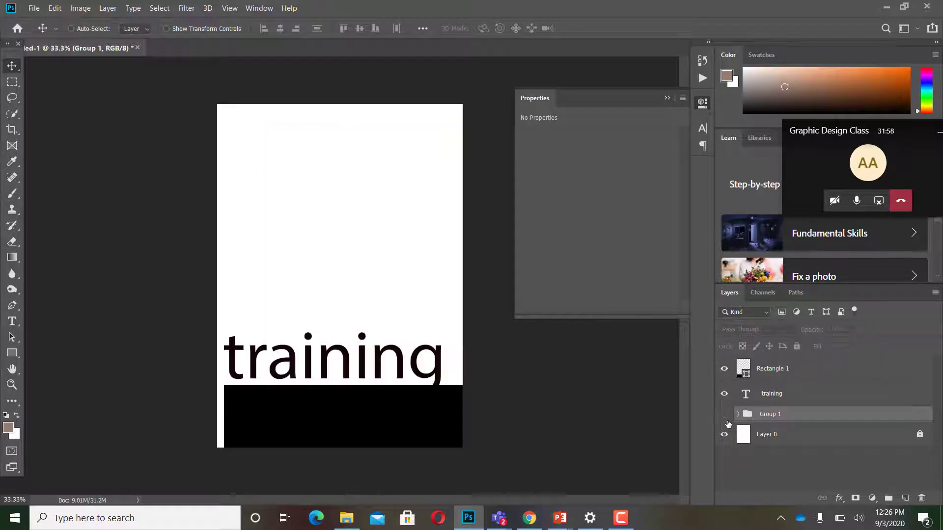
{"action": "left_click", "coordinate": [724, 415]}
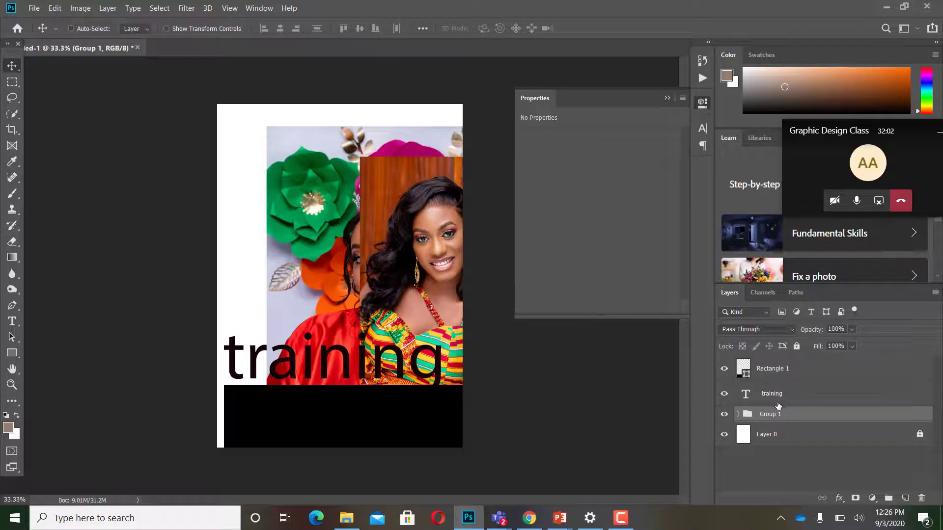
Select the Rectangle 1 and "training" layers together, without the photo group, and put them into a new group.
{"action": "left_click", "coordinate": [800, 374], "text": "ctrl"}
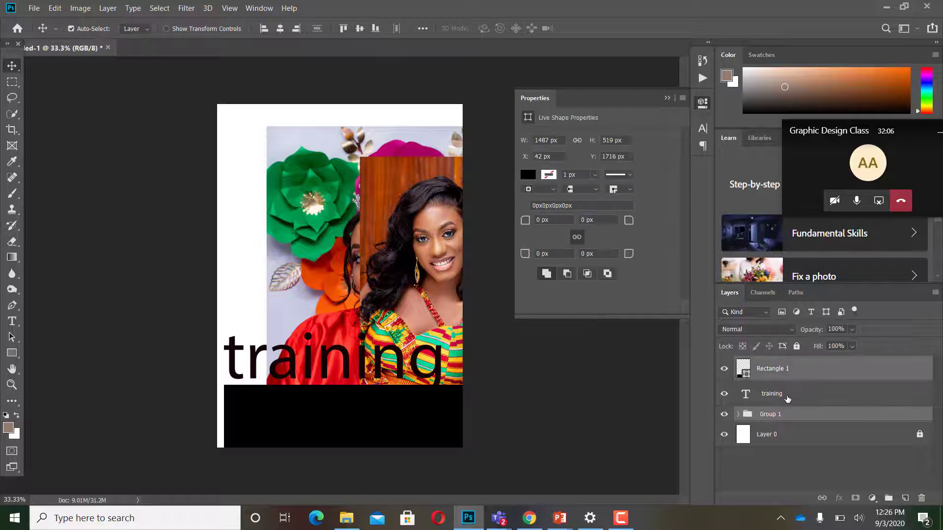
{"action": "left_click", "coordinate": [788, 397], "text": "ctrl"}
{"action": "left_click", "coordinate": [788, 413], "text": "ctrl"}
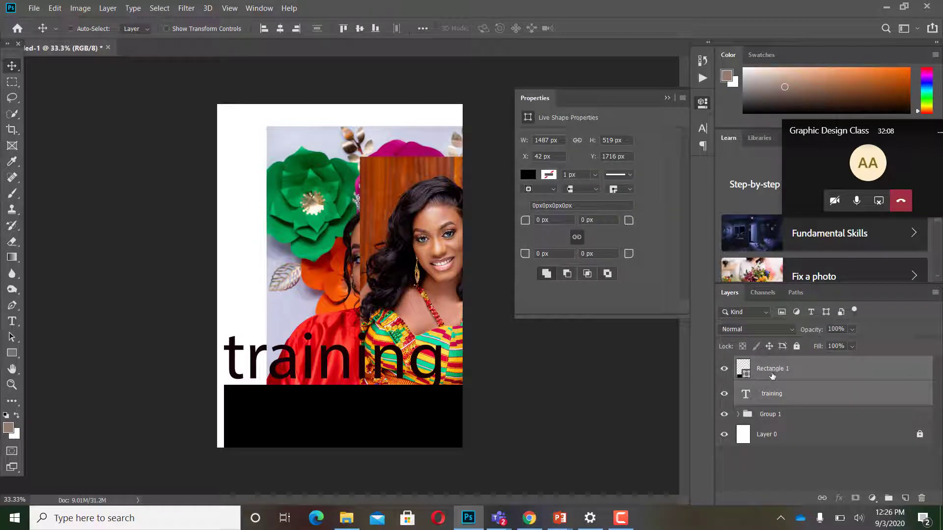
{"action": "left_click_drag", "start_coordinate": [773, 399], "coordinate": [888, 499]}
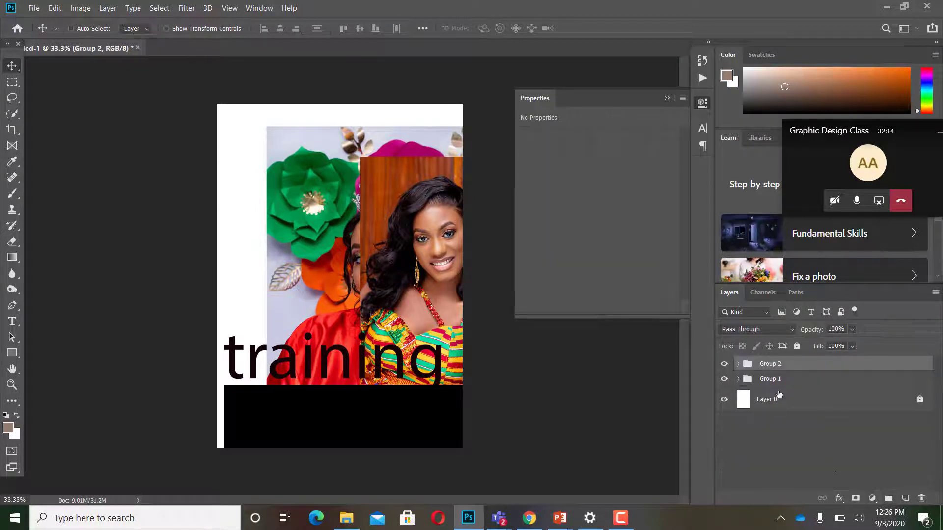
Rename the group holding the rectangle and the "training" text as "text and shape".
{"action": "double_click", "coordinate": [773, 381]}
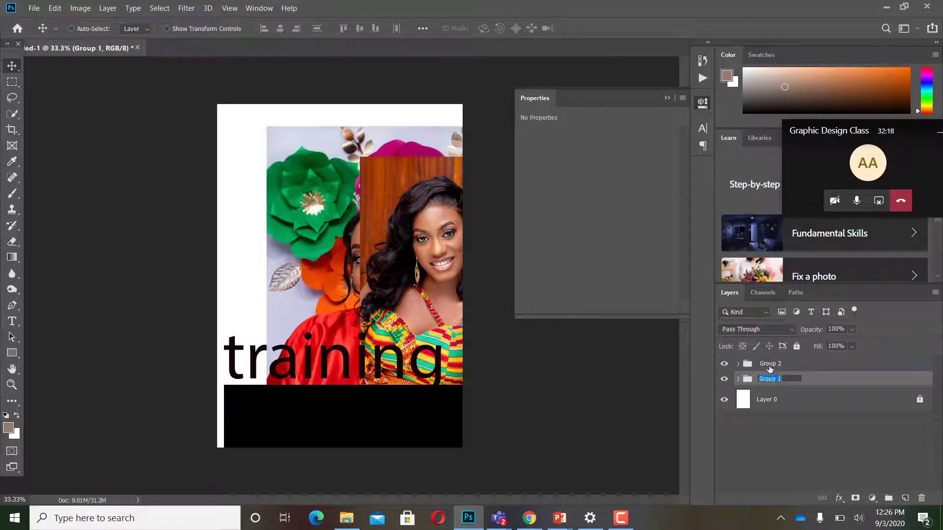
{"action": "double_click", "coordinate": [769, 366]}
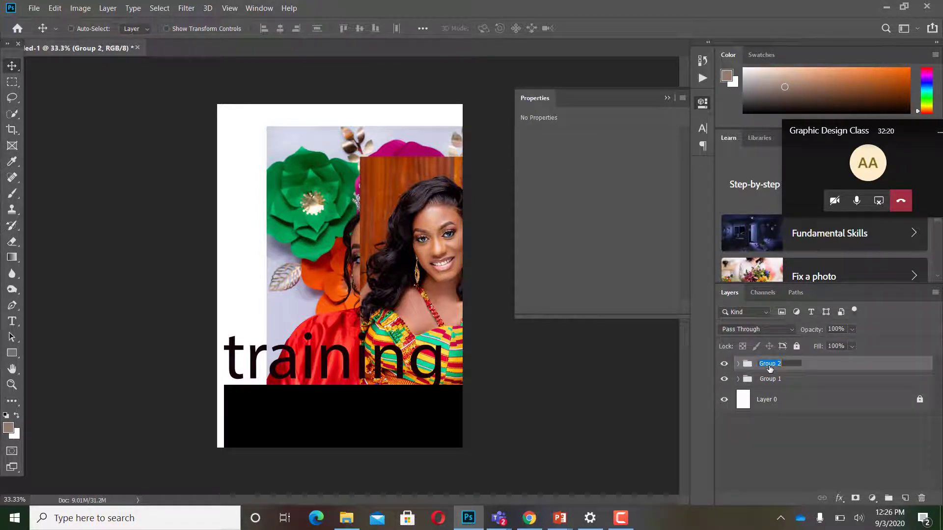
{"action": "type", "text": "t"}
{"action": "key", "text": "BackSpace"}
{"action": "type", "text": "pe"}
Rename the group holding the two photo layers as "images".
{"action": "double_click", "coordinate": [769, 380]}
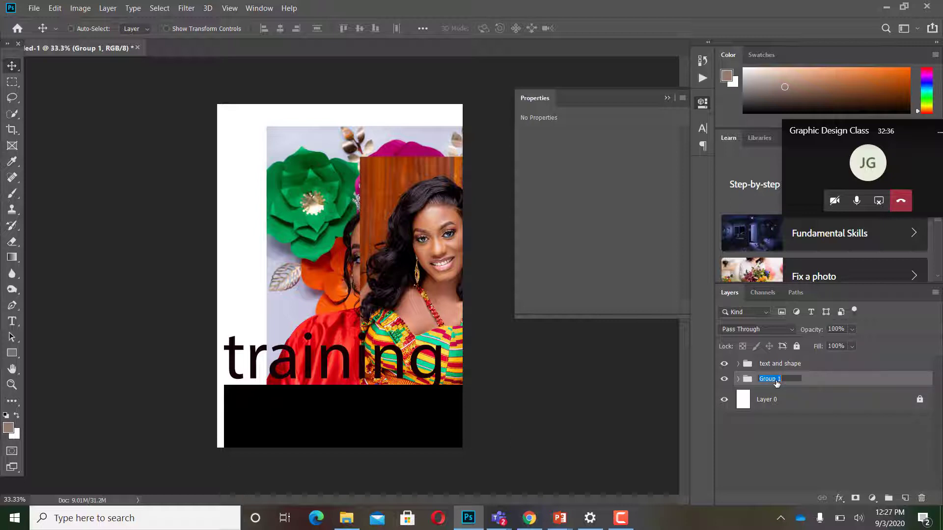
{"action": "key", "text": "BackSpace"}
{"action": "type", "text": "images"}
{"action": "left_click", "coordinate": [815, 430]}
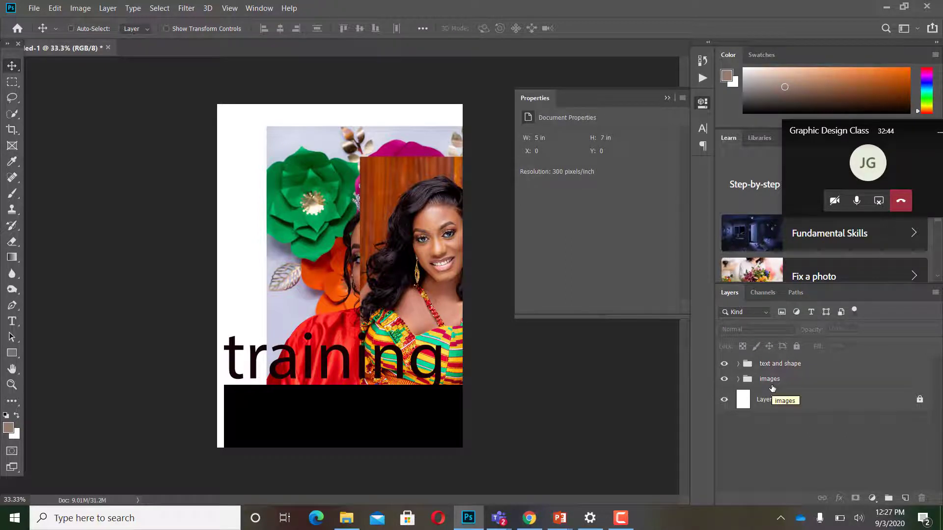
Expand and collapse the "images" and "text and shape" groups to examine the layers inside each.
{"action": "left_click", "coordinate": [737, 379]}
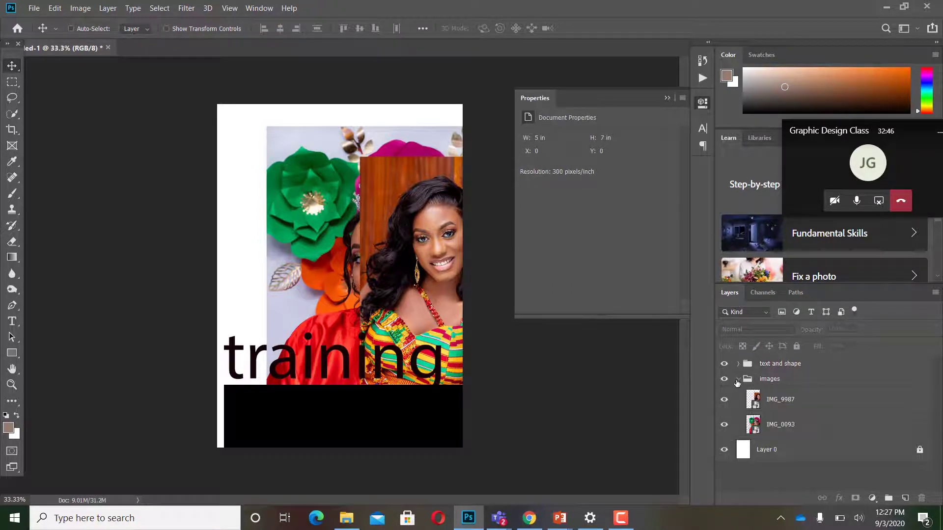
{"action": "left_click", "coordinate": [737, 379]}
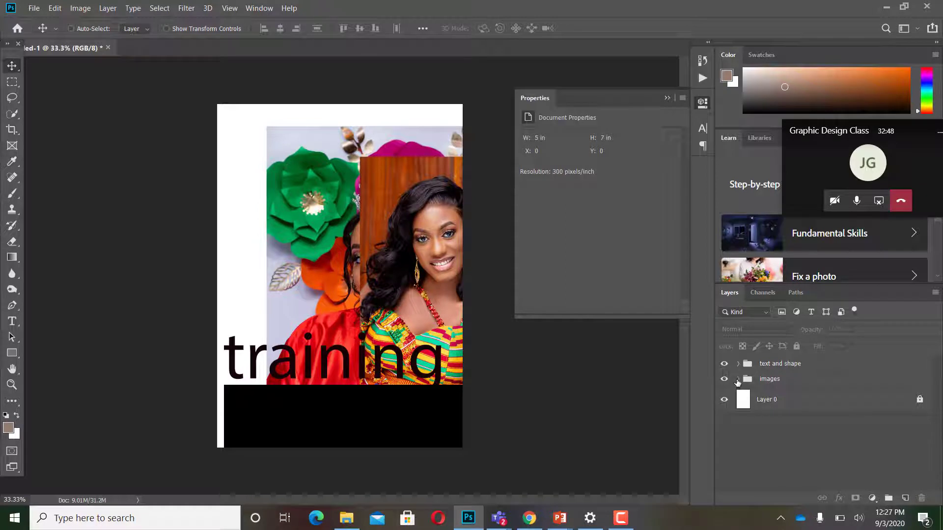
{"action": "left_click", "coordinate": [738, 365]}
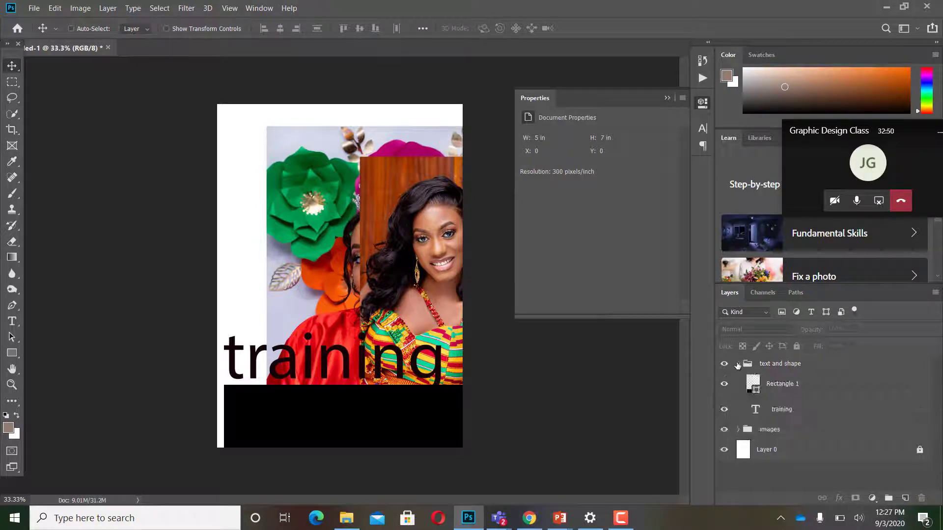
{"action": "left_click", "coordinate": [738, 364]}
{"action": "left_click", "coordinate": [738, 379]}
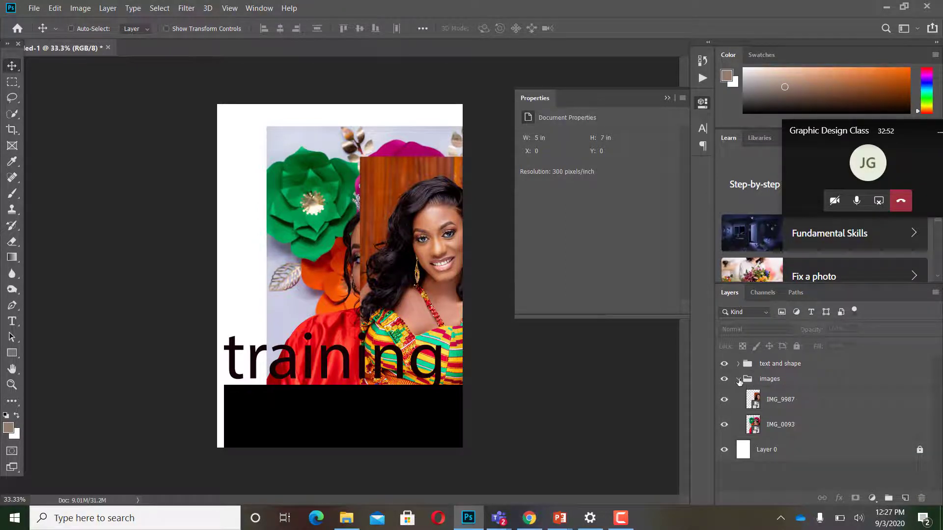
{"action": "left_click", "coordinate": [738, 379]}
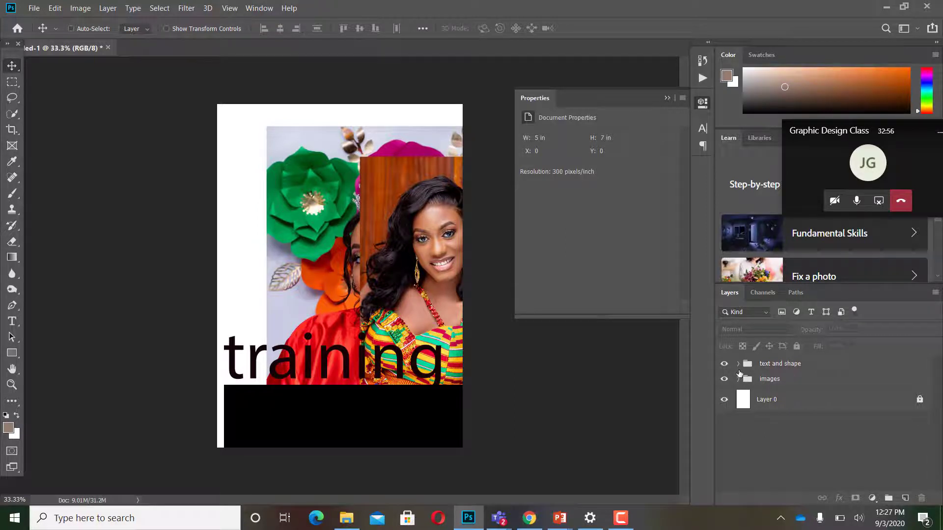
Repeatedly hide the "text and shape" and "images" groups and make both visible again.
{"action": "left_click", "coordinate": [725, 364]}
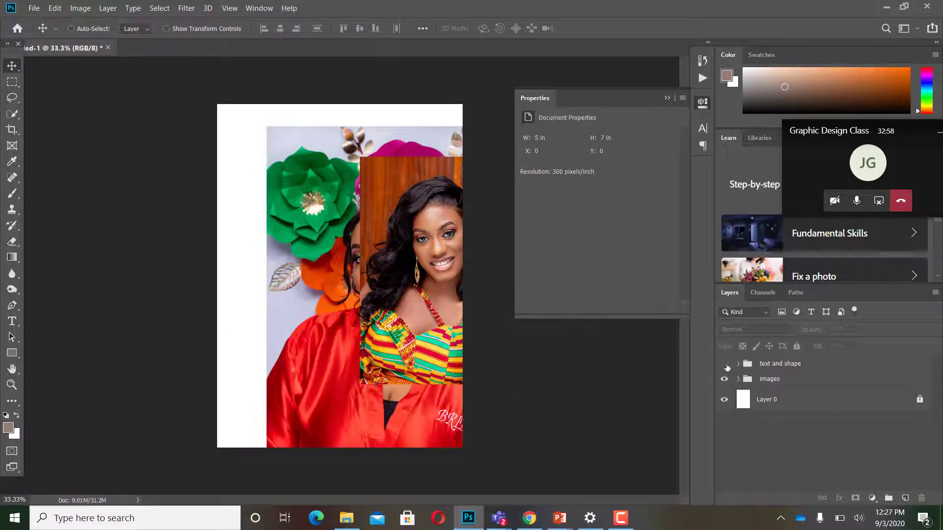
{"action": "left_click", "coordinate": [726, 365]}
{"action": "left_click", "coordinate": [725, 365]}
{"action": "left_click", "coordinate": [725, 380]}
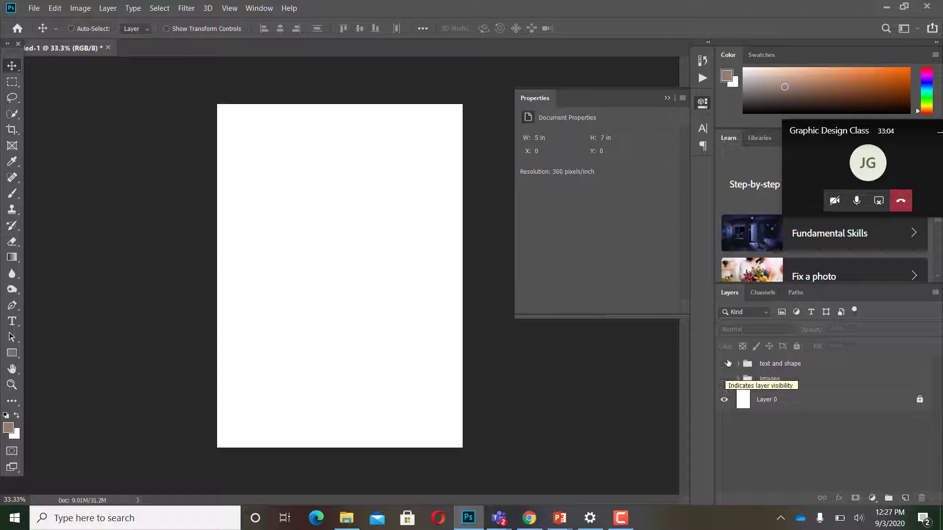
{"action": "left_click", "coordinate": [725, 365]}
{"action": "left_click", "coordinate": [725, 379]}
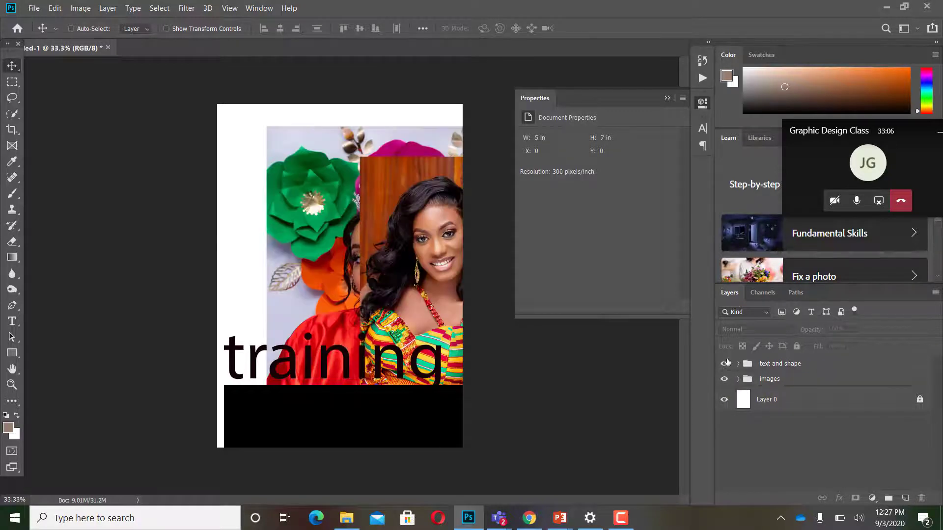
{"action": "left_click", "coordinate": [724, 365]}
{"action": "left_click", "coordinate": [725, 379]}
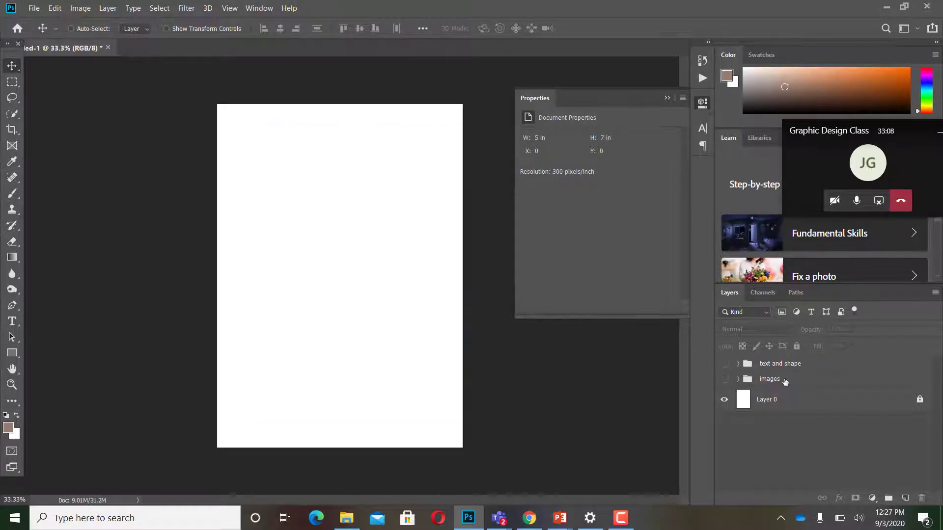
{"action": "left_click", "coordinate": [725, 364]}
{"action": "left_click", "coordinate": [725, 379]}
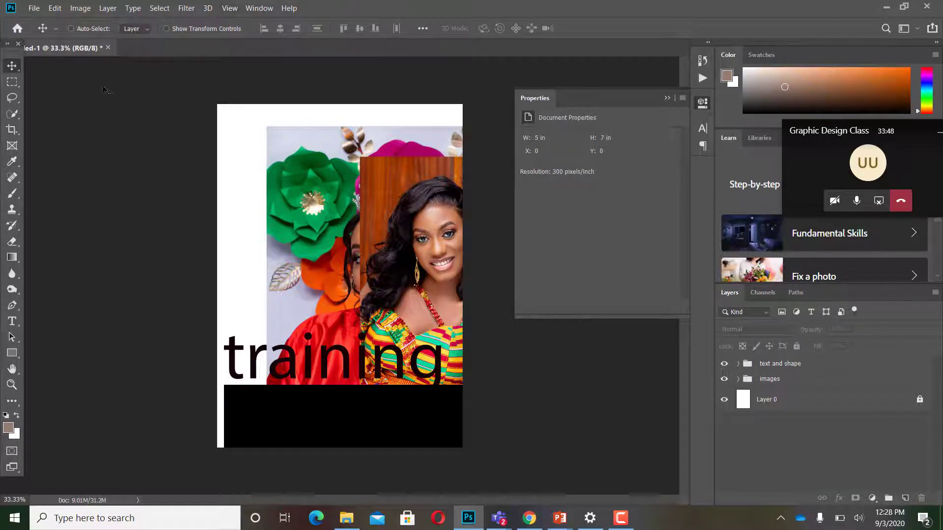
Close the Untitled-1 document without saving its changes.
{"action": "left_click", "coordinate": [108, 48]}
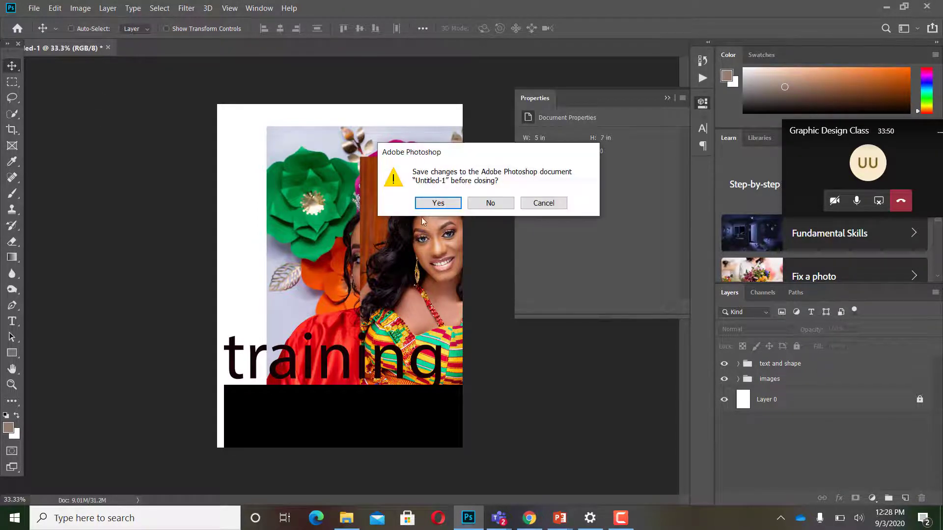
{"action": "left_click", "coordinate": [480, 206]}
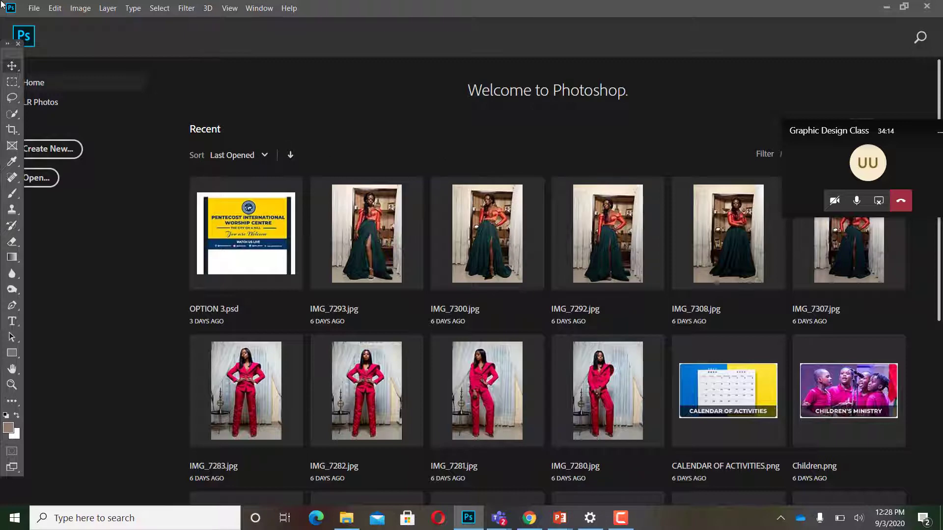
Open the backdrop4 image from the Designs folder to view it, and close the document again.
{"action": "left_click", "coordinate": [32, 9]}
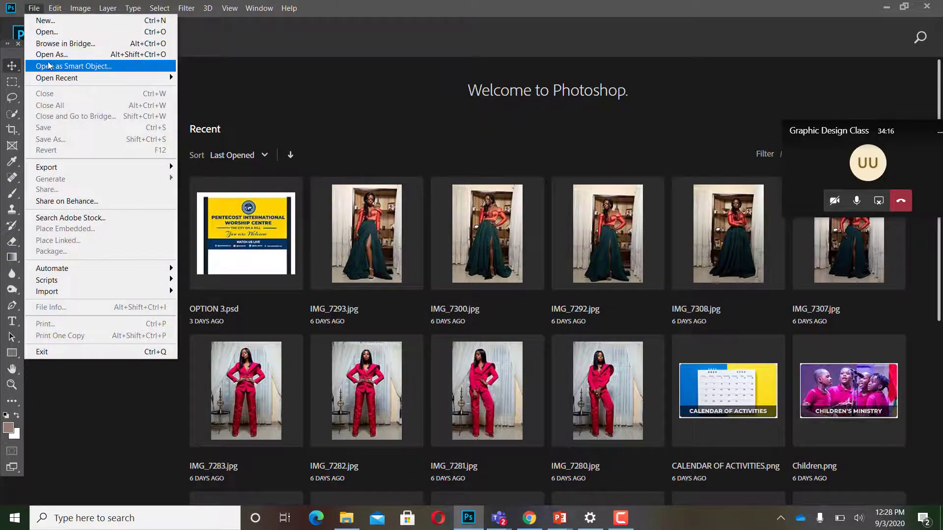
{"action": "left_click", "coordinate": [65, 34]}
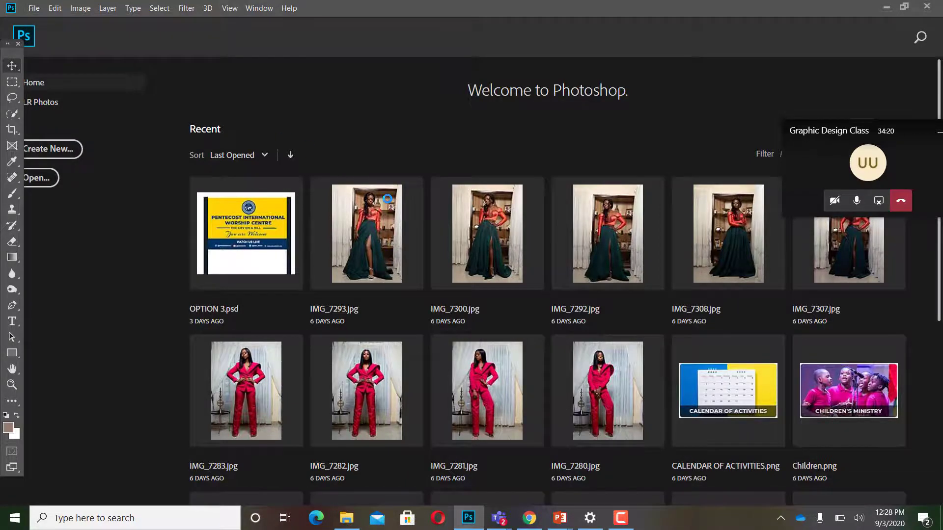
{"action": "scroll", "coordinate": [267, 184], "scroll_direction": "down", "scroll_amount": 1}
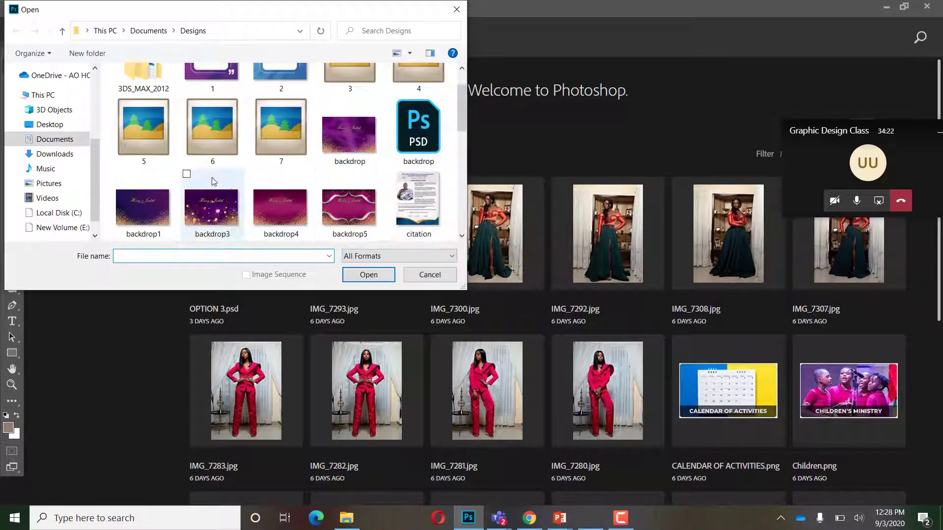
{"action": "left_click", "coordinate": [271, 202]}
{"action": "left_click", "coordinate": [362, 275]}
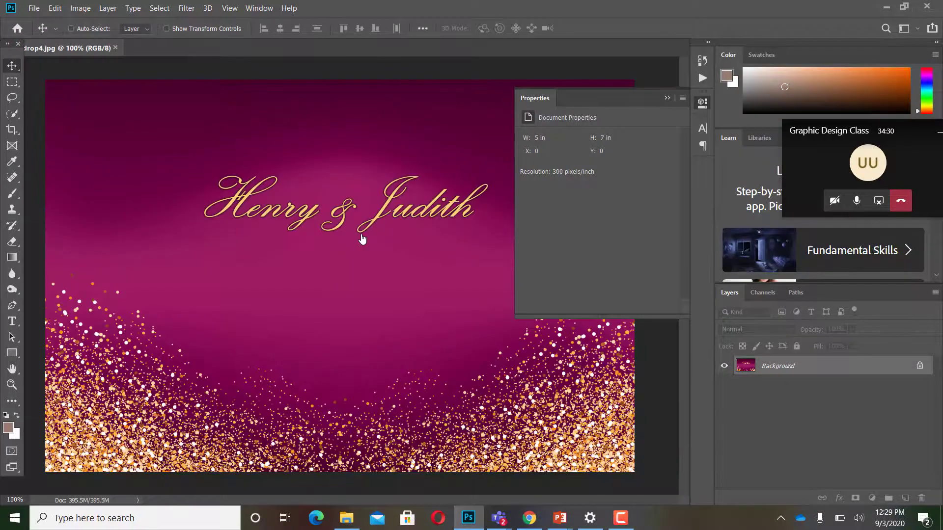
{"action": "left_click", "coordinate": [118, 47]}
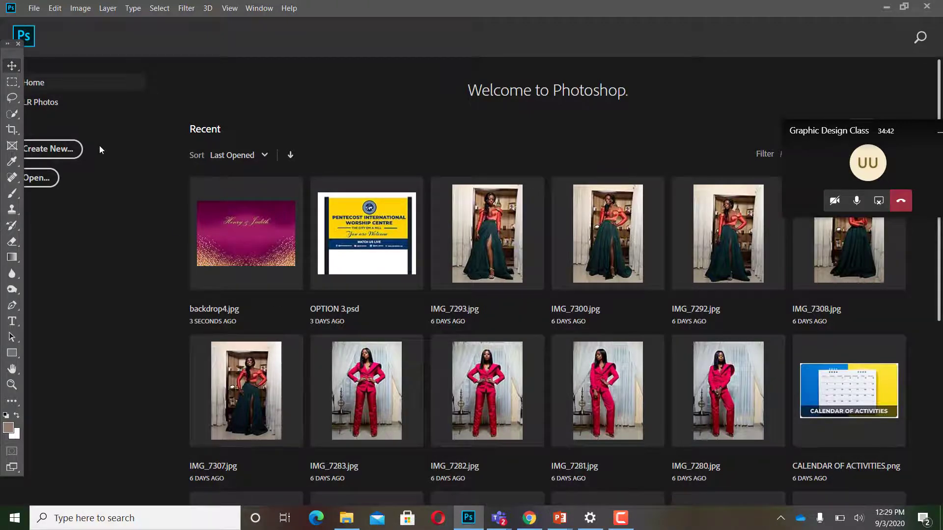
{"action": "left_click", "coordinate": [32, 8]}
{"action": "left_click", "coordinate": [35, 20]}
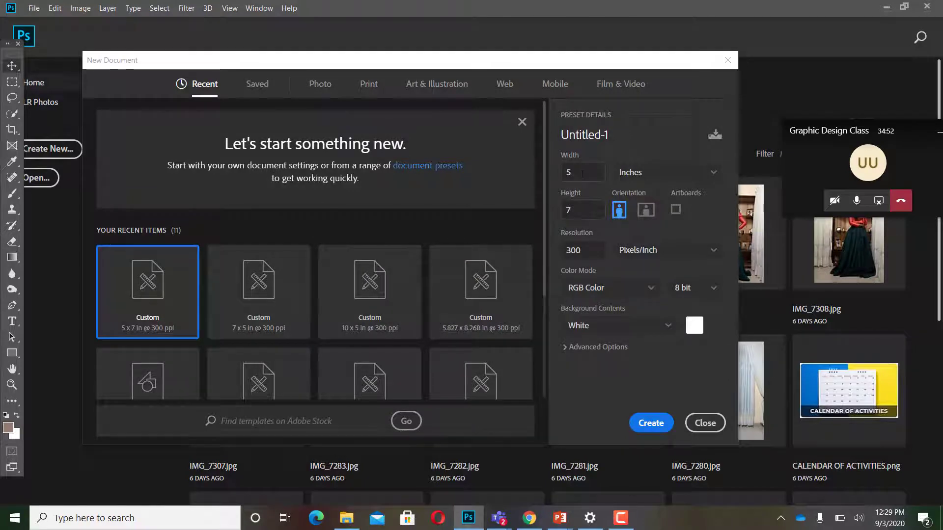
{"action": "left_click", "coordinate": [717, 424]}
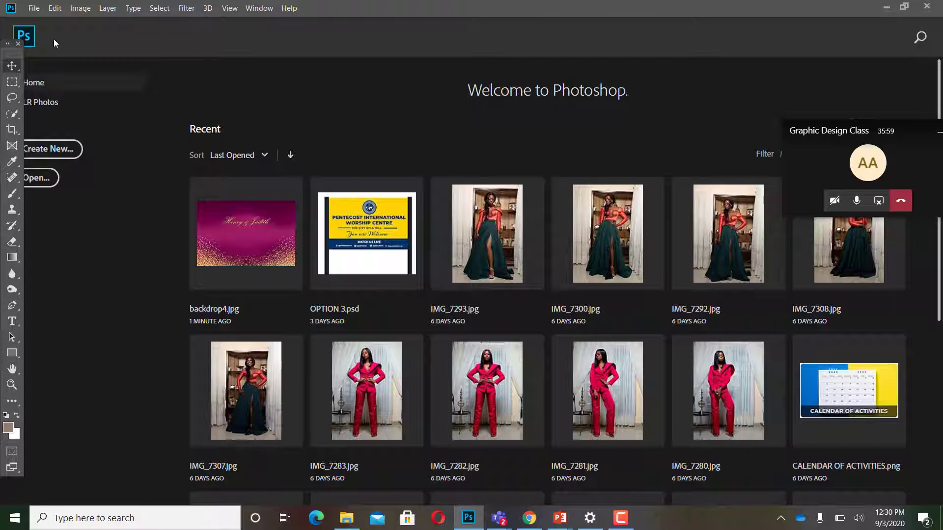
Create a 5 x 7 inch portrait document at 300 pixels/inch in RGB Color with a white background, and activate the Polygon tool.
{"action": "left_click", "coordinate": [50, 152]}
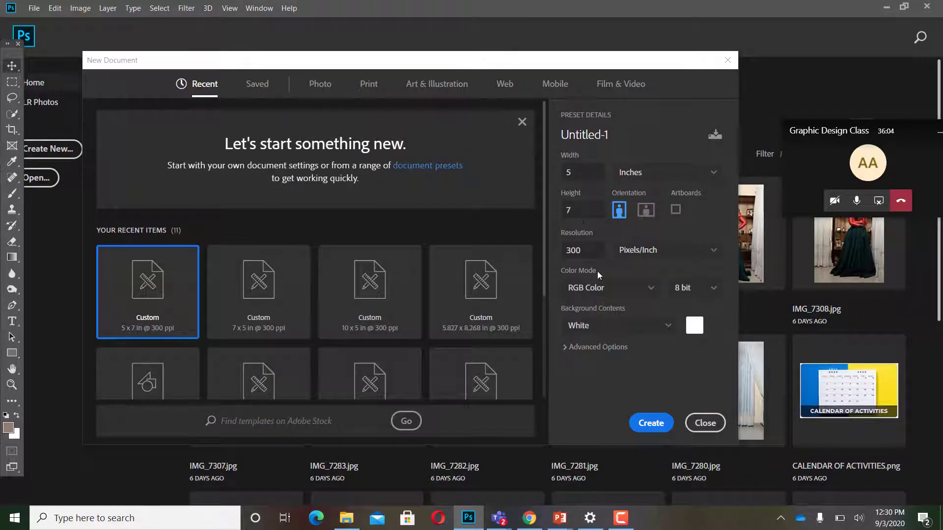
{"action": "left_click", "coordinate": [649, 433]}
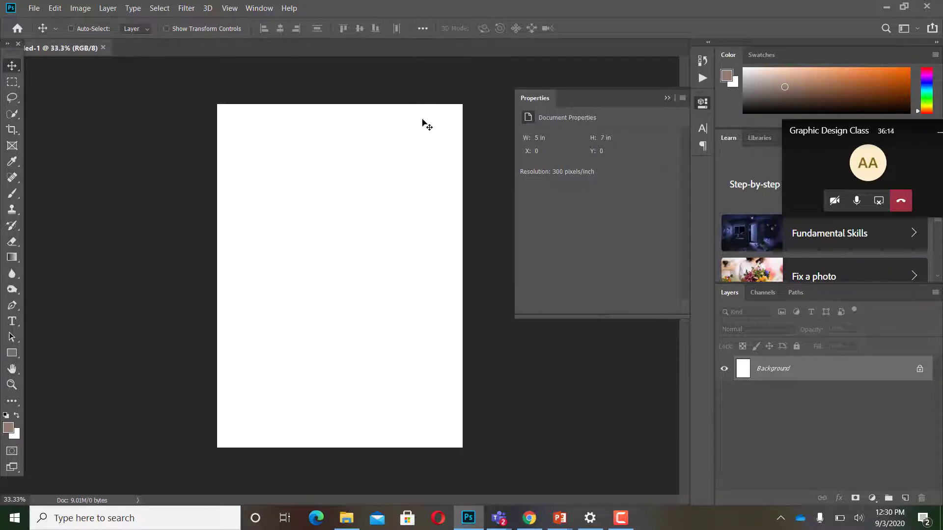
{"action": "left_click", "coordinate": [10, 357]}
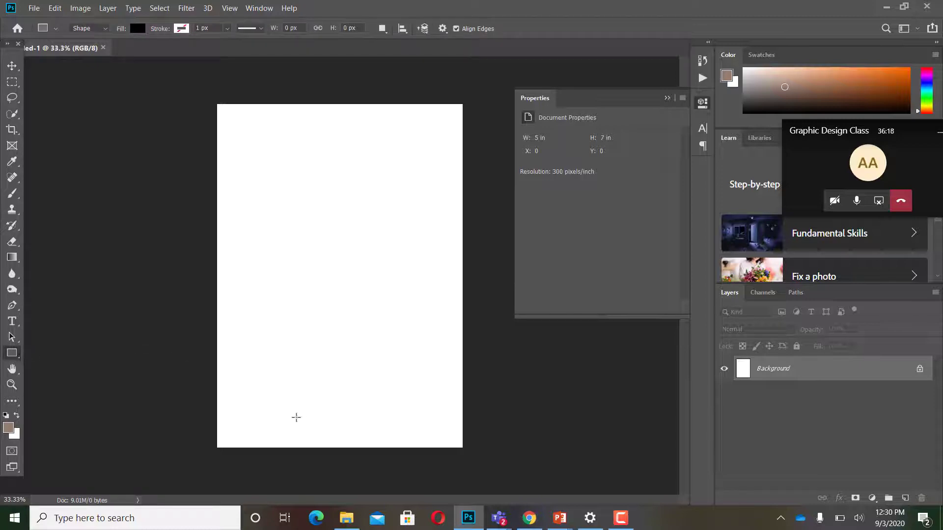
{"action": "right_click", "coordinate": [21, 357]}
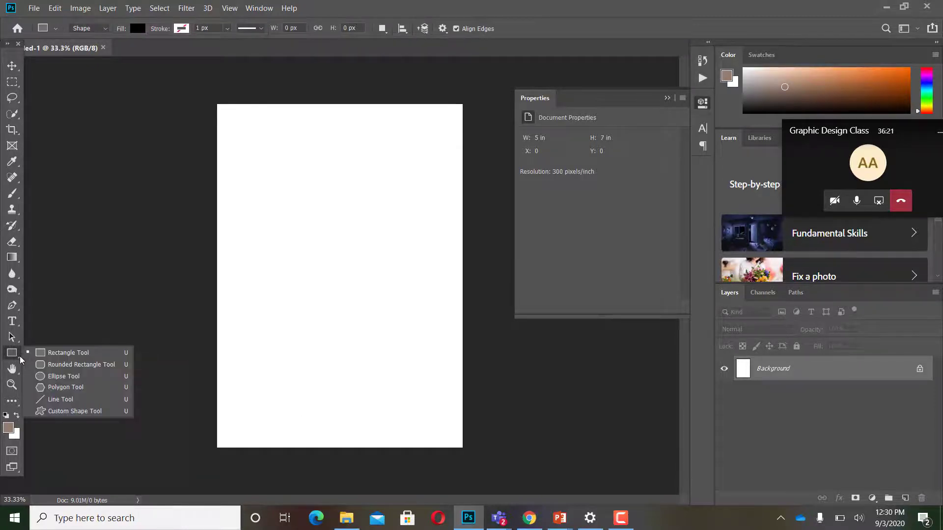
{"action": "left_click", "coordinate": [66, 387]}
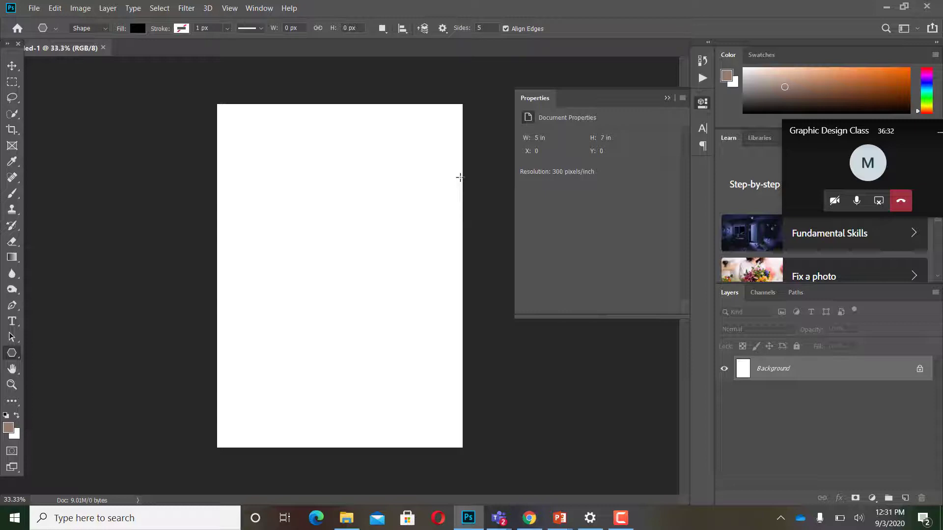
{"action": "key", "text": "XF86AudioRaiseVolume"}
{"action": "key", "text": "XF86AudioRaiseVolume"}
{"action": "key", "text": "XF86AudioRaiseVolume"}
{"action": "key", "text": "XF86AudioRaiseVolume"}
{"action": "key", "text": "XF86AudioRaiseVolume"}
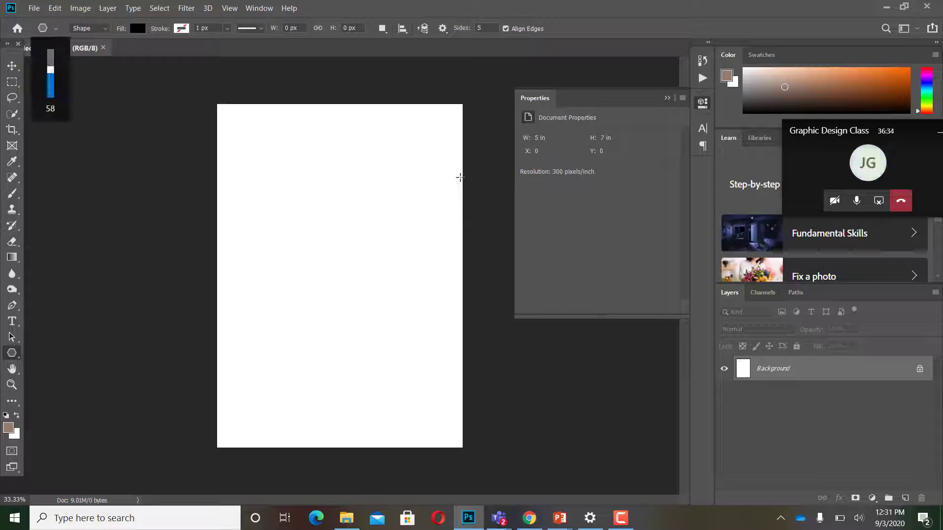
{"action": "key", "text": "XF86AudioRaiseVolume"}
{"action": "key", "text": "XF86AudioRaiseVolume"}
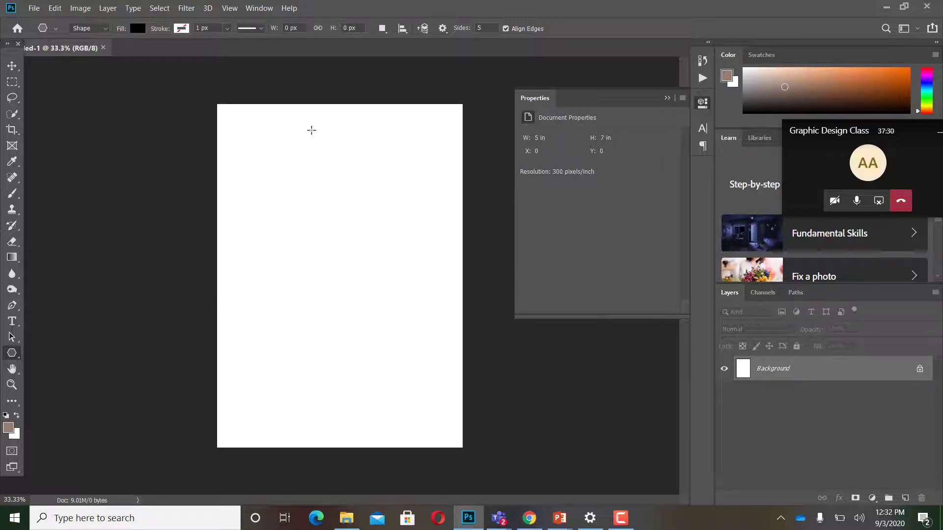
Draw a black five-sided polygon about 1034 px wide and 1078 px high, and move it fully onto the lower half of the page.
{"action": "left_click", "coordinate": [9, 70]}
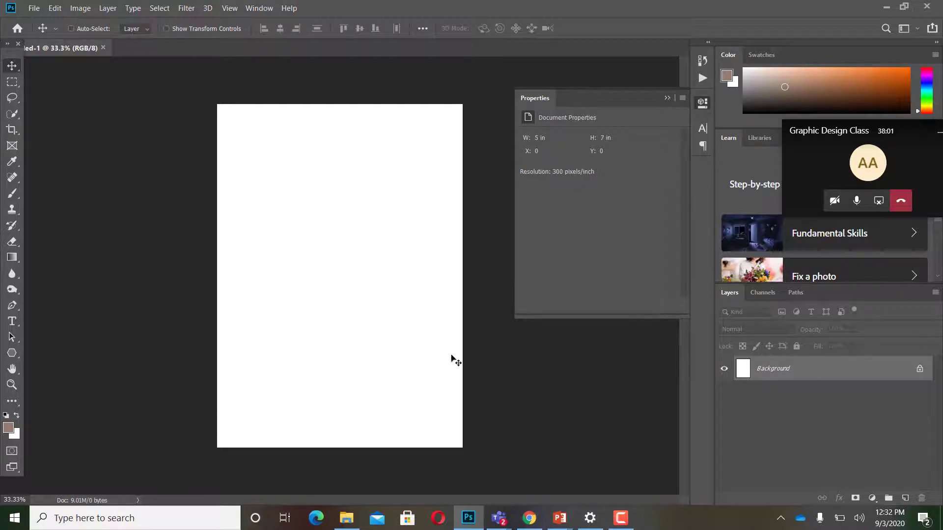
{"action": "left_click", "coordinate": [11, 357]}
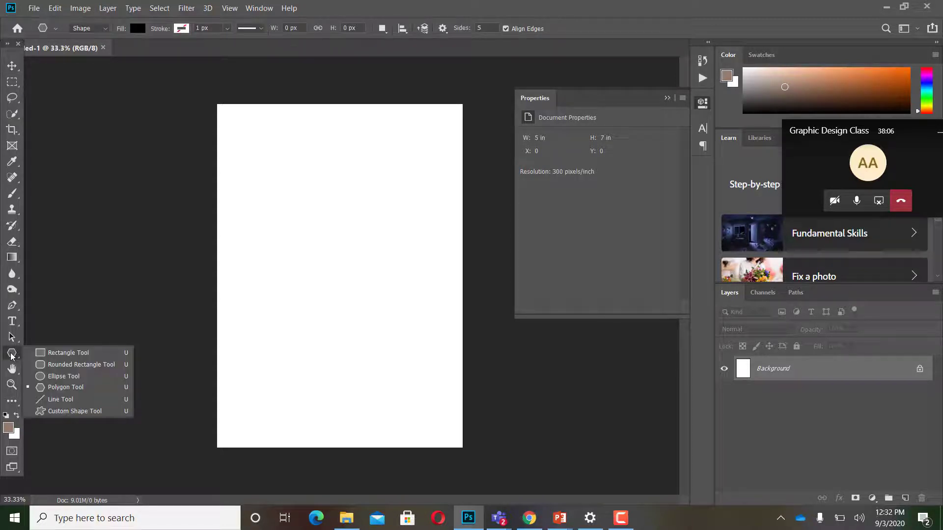
{"action": "left_click", "coordinate": [11, 356]}
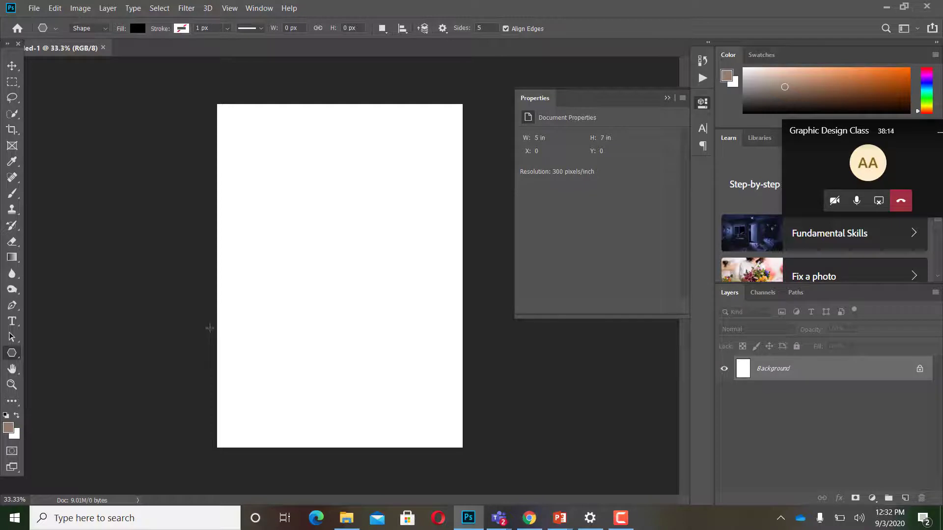
{"action": "left_click_drag", "start_coordinate": [248, 309], "coordinate": [322, 366]}
{"action": "left_click", "coordinate": [13, 64]}
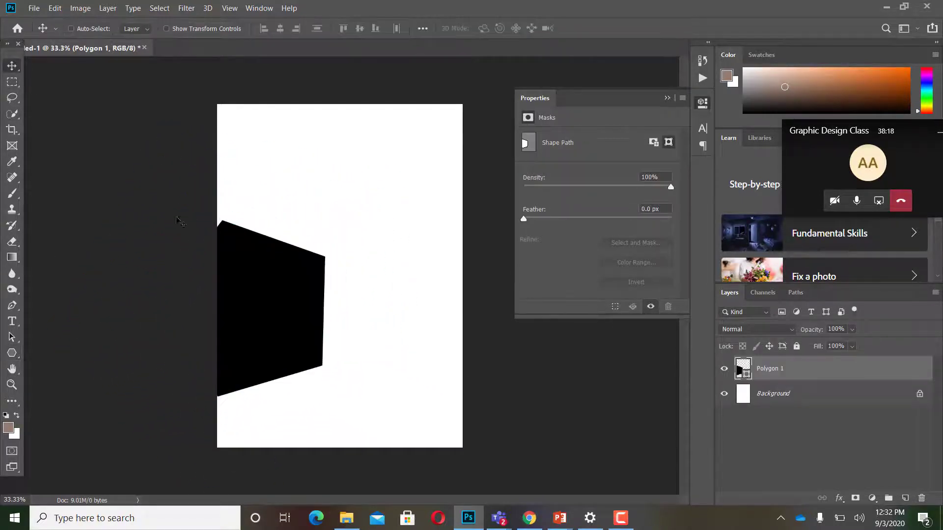
{"action": "left_click_drag", "start_coordinate": [351, 304], "coordinate": [443, 346]}
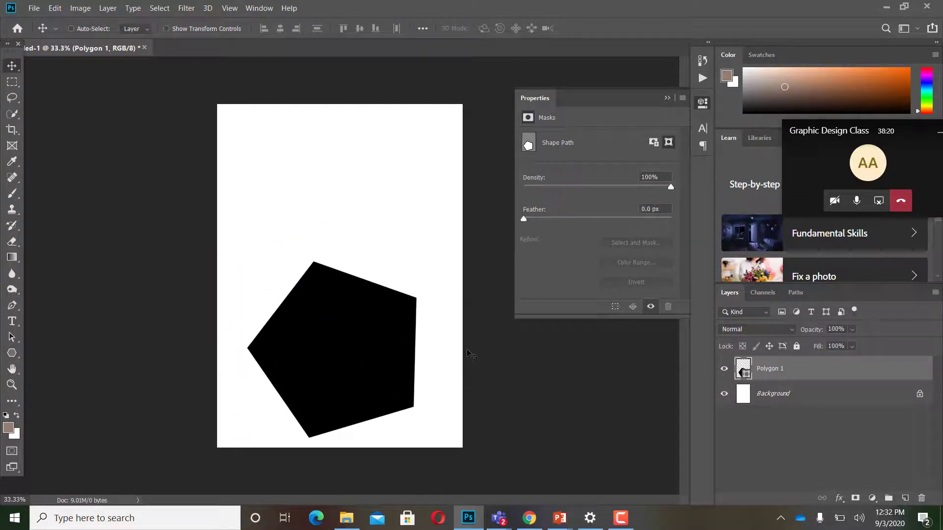
Draw a black rectangle about 1167 px wide and 434 px high above the pentagon.
{"action": "left_click", "coordinate": [12, 353]}
{"action": "left_click", "coordinate": [58, 356]}
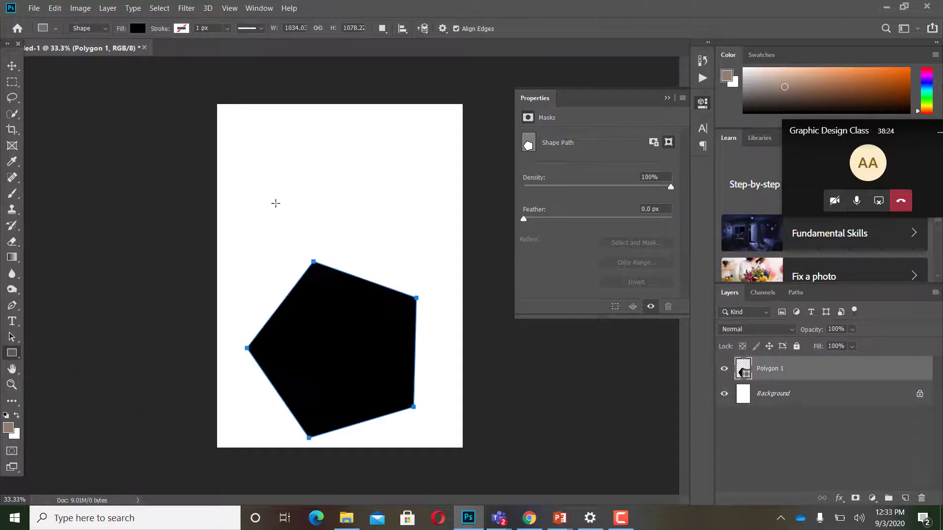
{"action": "left_click_drag", "start_coordinate": [222, 143], "coordinate": [414, 213]}
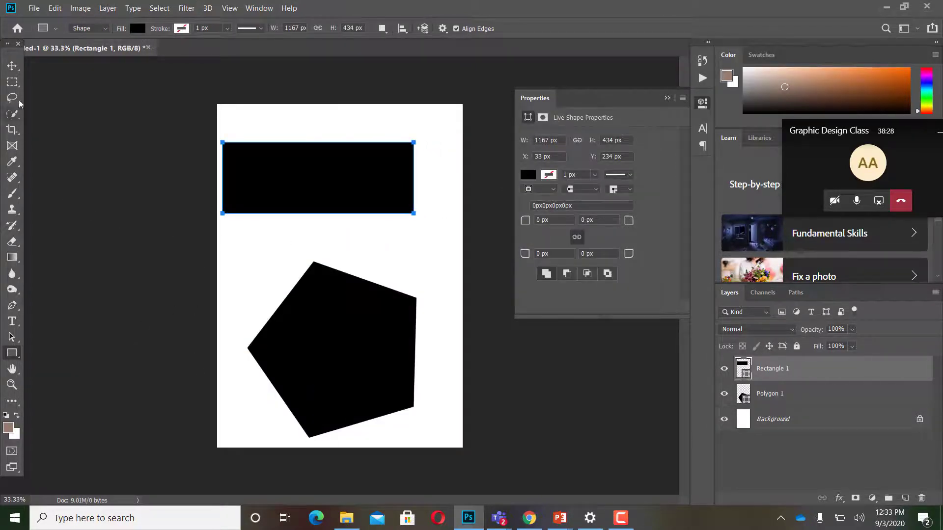
Move the pentagon further down so that it extends past the page's lower edge, and select the rectangle's layer.
{"action": "left_click", "coordinate": [12, 66]}
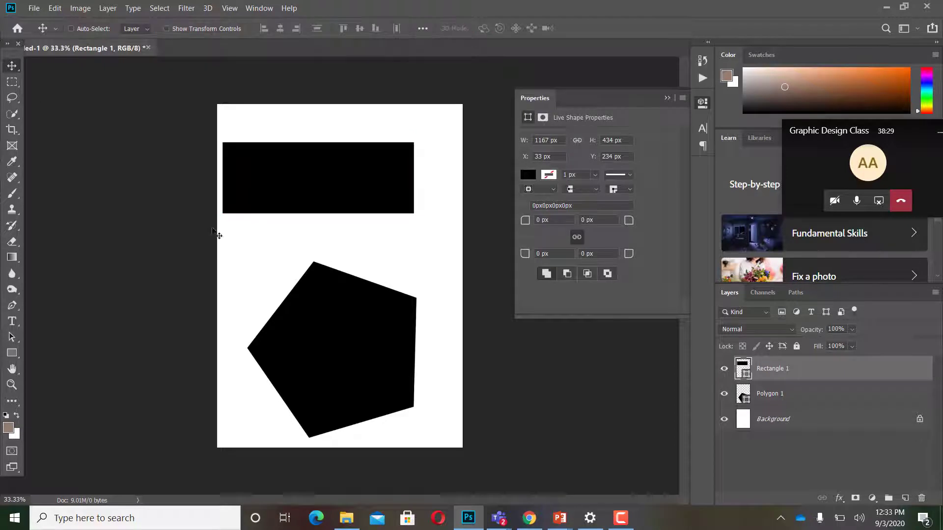
{"action": "left_click", "coordinate": [818, 399]}
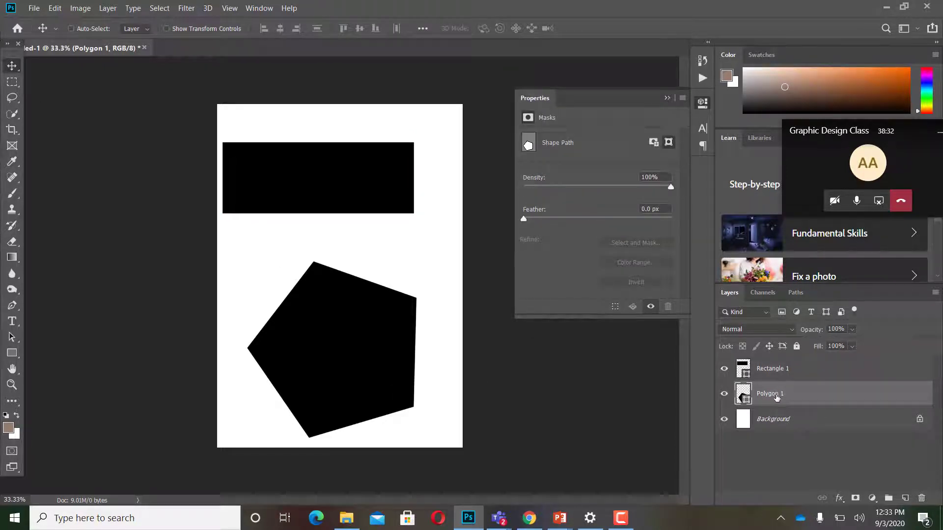
{"action": "left_click_drag", "start_coordinate": [387, 353], "coordinate": [501, 397]}
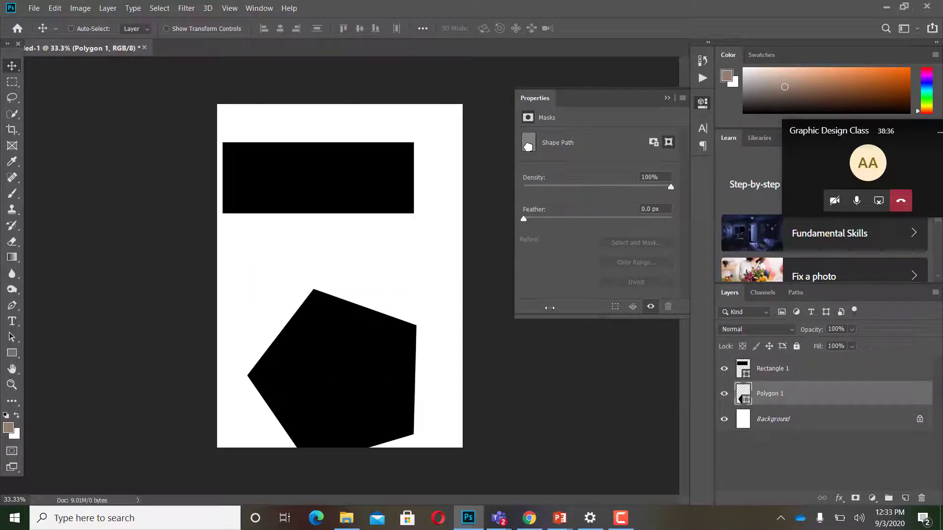
{"action": "left_click", "coordinate": [810, 378]}
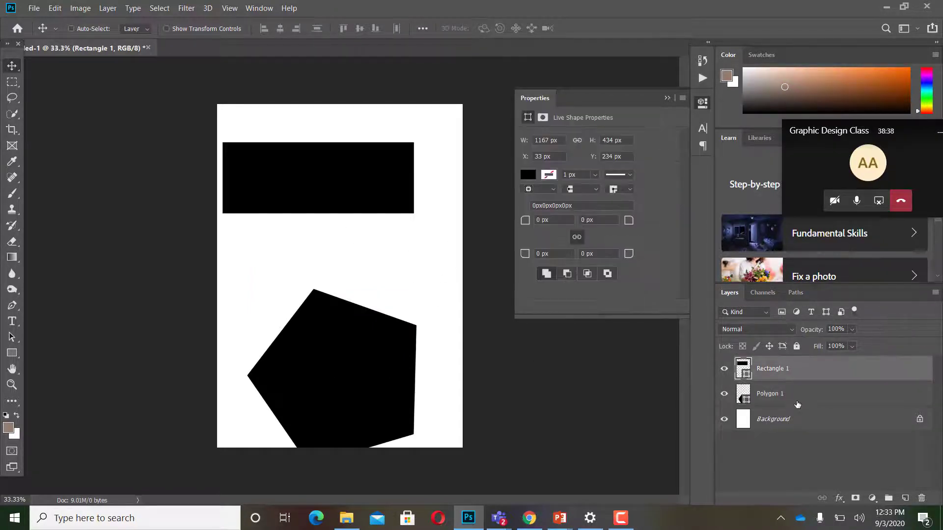
Add the text "training" over the rectangle, on a new layer directly above the Polygon 1 layer.
{"action": "left_click", "coordinate": [799, 400]}
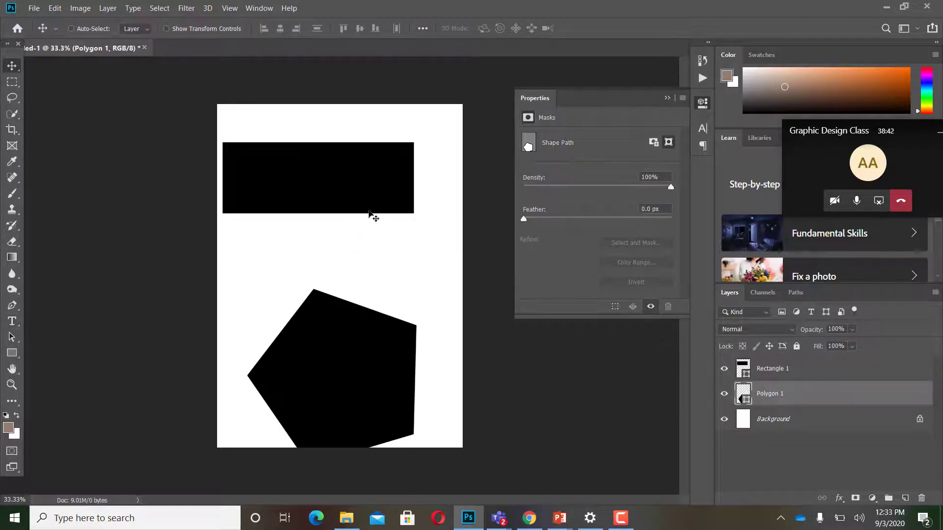
{"action": "left_click", "coordinate": [12, 321]}
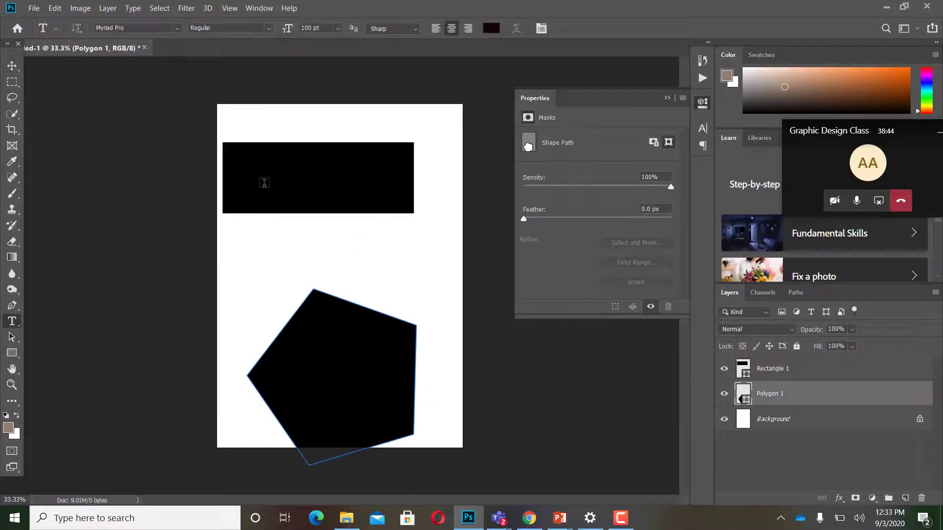
{"action": "left_click", "coordinate": [266, 185]}
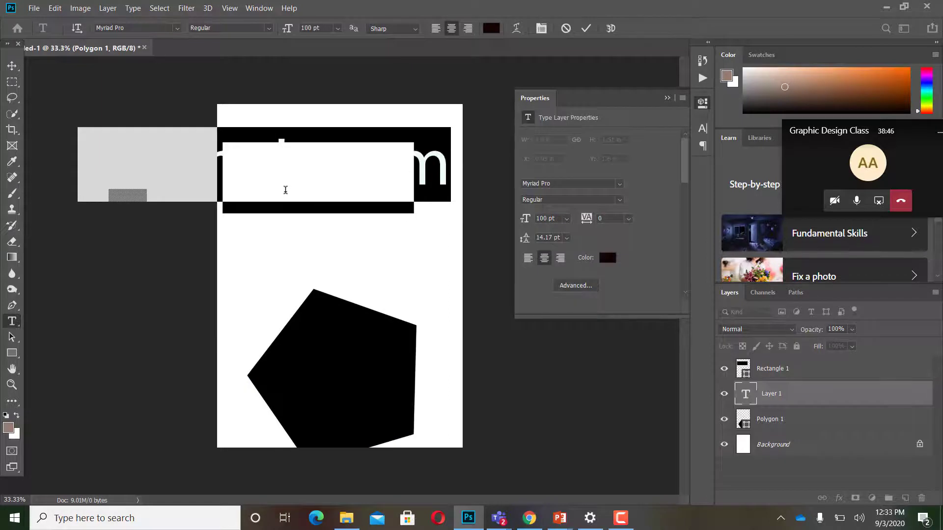
{"action": "type", "text": "traini"}
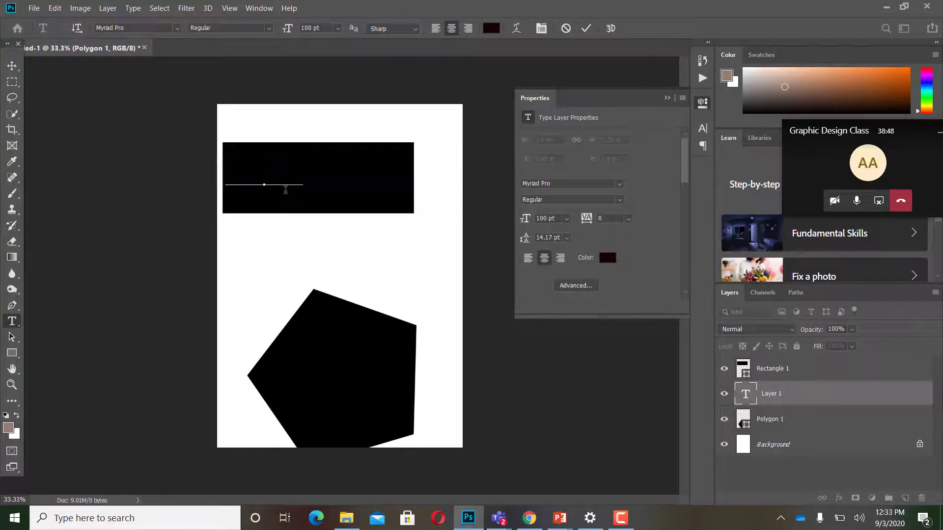
{"action": "type", "text": "ng"}
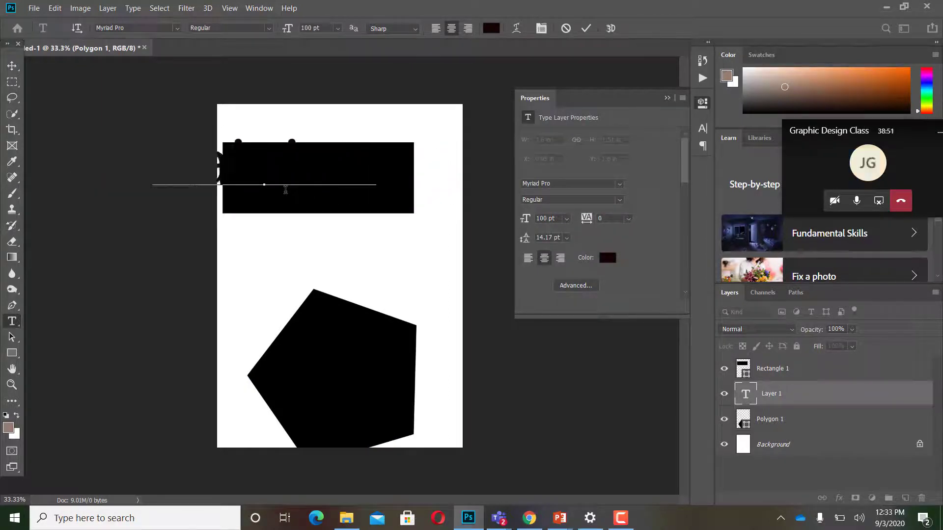
{"action": "left_click", "coordinate": [12, 82]}
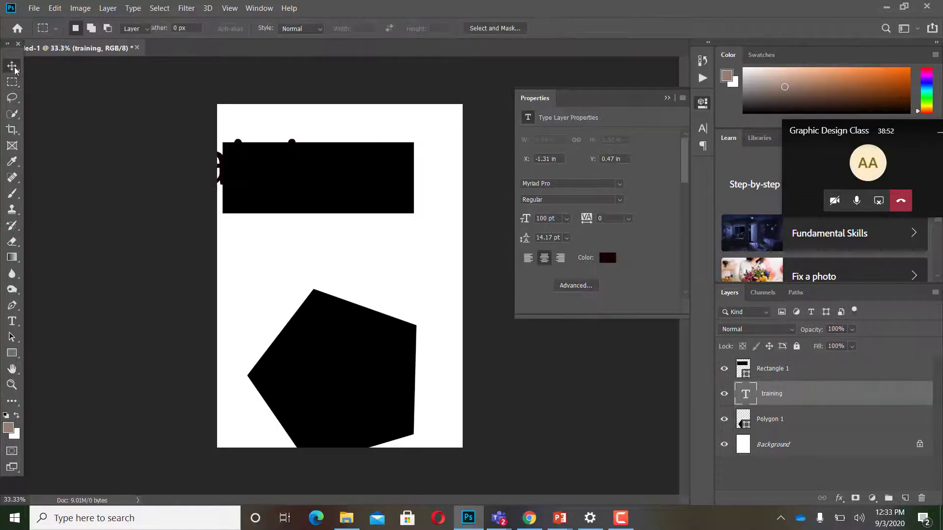
Move the "training" text over the black rectangle and place its layer above the Rectangle 1 layer.
{"action": "left_click", "coordinate": [12, 66]}
{"action": "left_click_drag", "start_coordinate": [237, 173], "coordinate": [312, 172]}
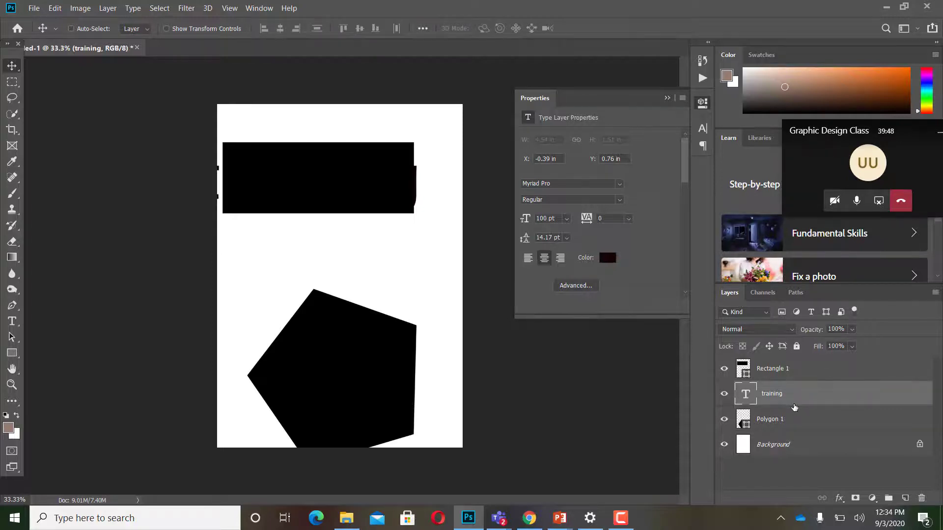
{"action": "left_click_drag", "start_coordinate": [774, 397], "coordinate": [784, 369]}
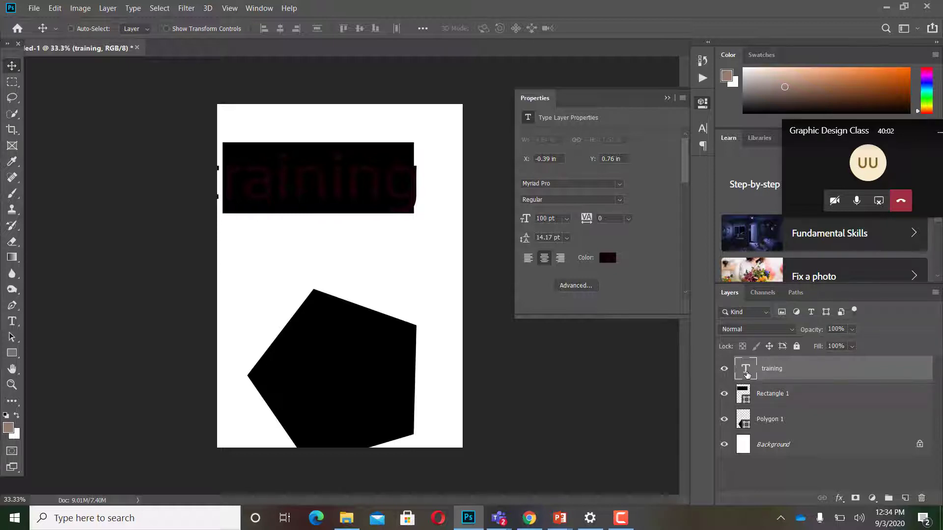
Change the "training" text color to blue, hex 2a1fbd.
{"action": "double_click", "coordinate": [746, 373]}
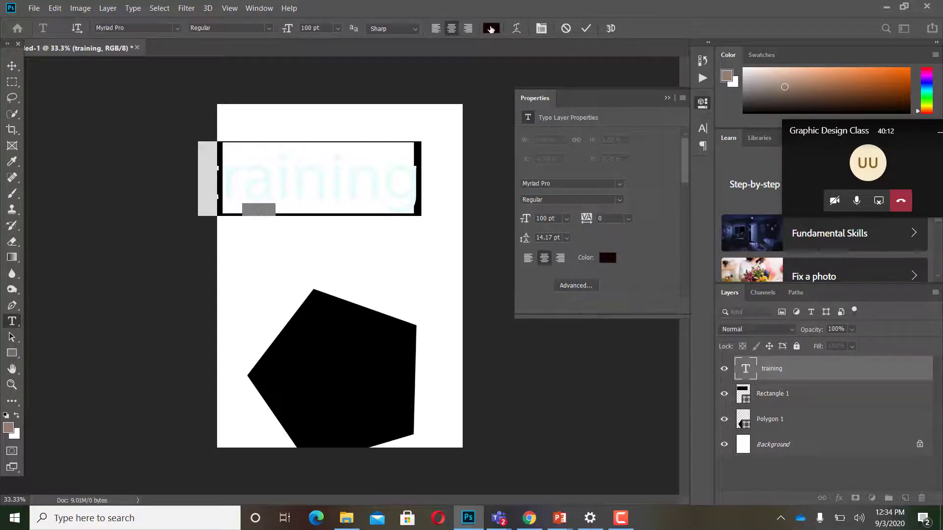
{"action": "left_click", "coordinate": [491, 29]}
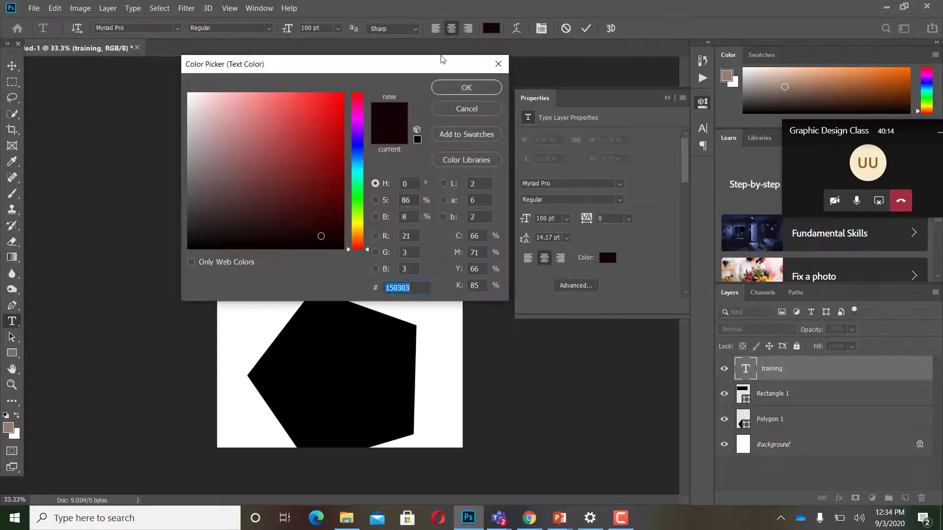
{"action": "left_click", "coordinate": [318, 133]}
{"action": "left_click", "coordinate": [357, 143]}
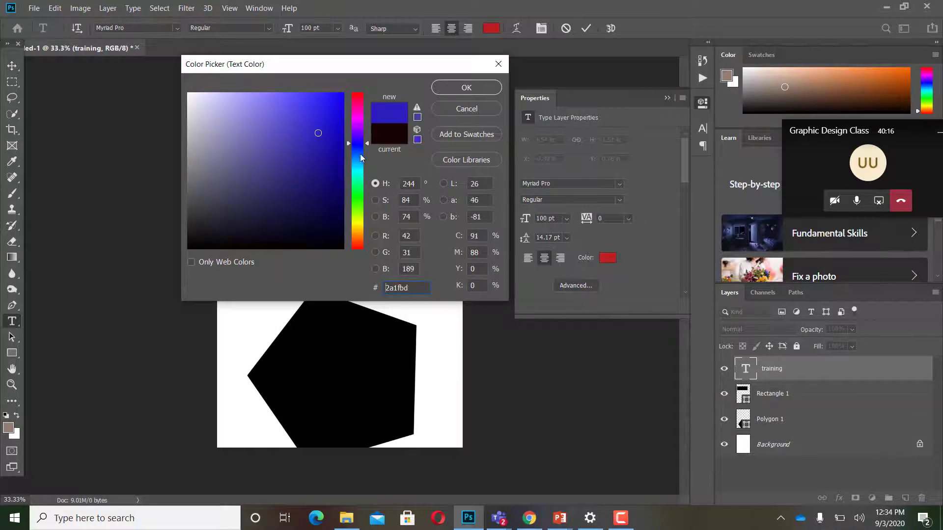
{"action": "left_click", "coordinate": [464, 88]}
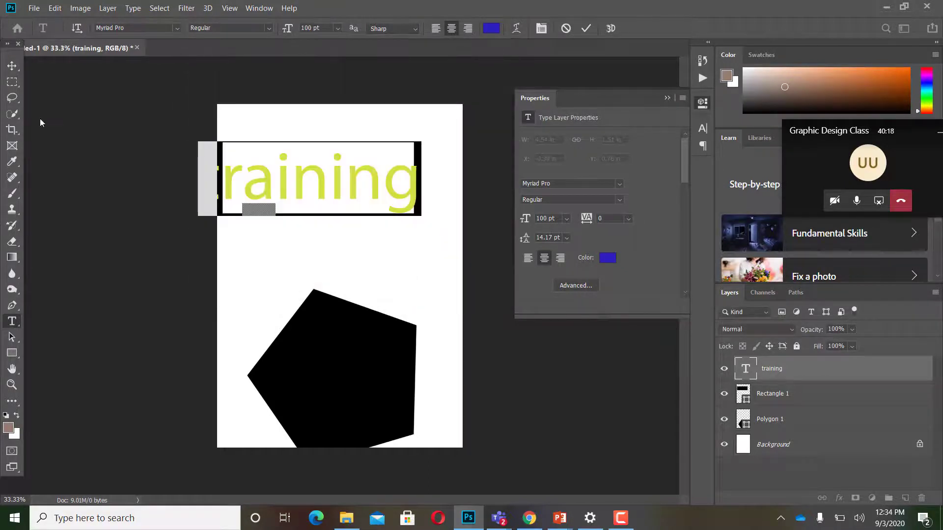
Scale the "training" text down to about 64 pt with Free Transform and place it in the middle of the black rectangle.
{"action": "left_click", "coordinate": [12, 65]}
{"action": "left_click_drag", "start_coordinate": [308, 190], "coordinate": [318, 192]}
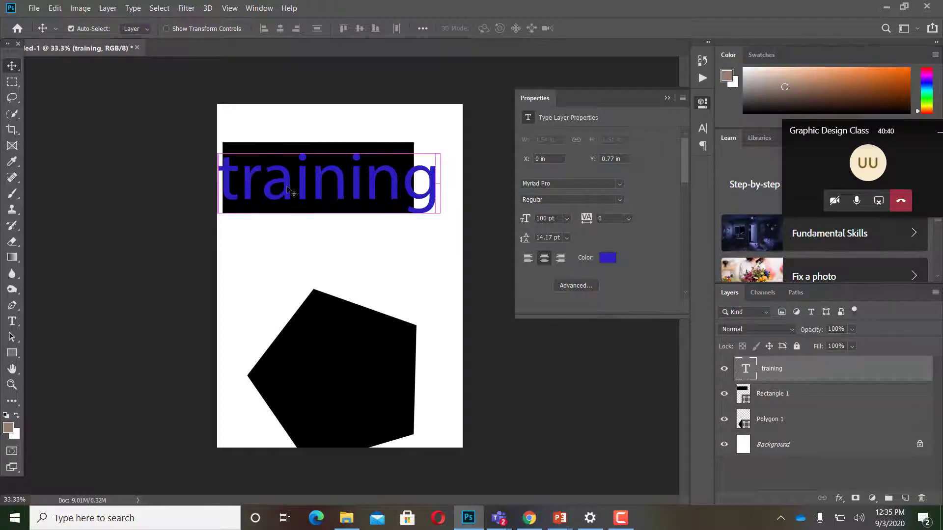
{"action": "key", "text": "ctrl+t"}
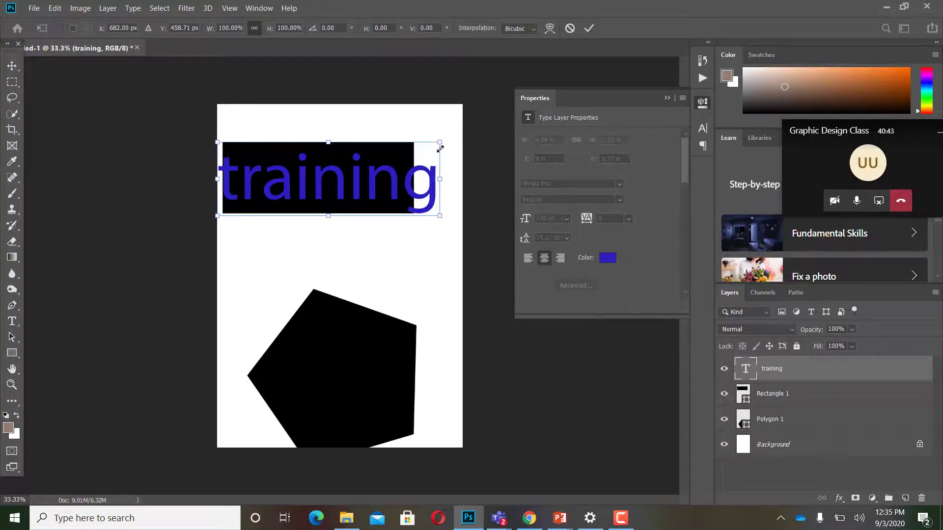
{"action": "left_click", "coordinate": [12, 65]}
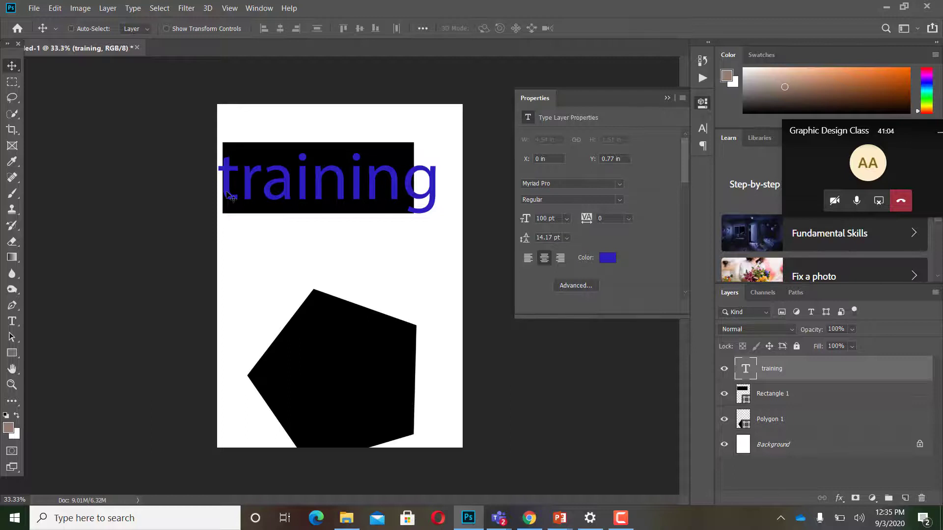
{"action": "key", "text": "ctrl+t"}
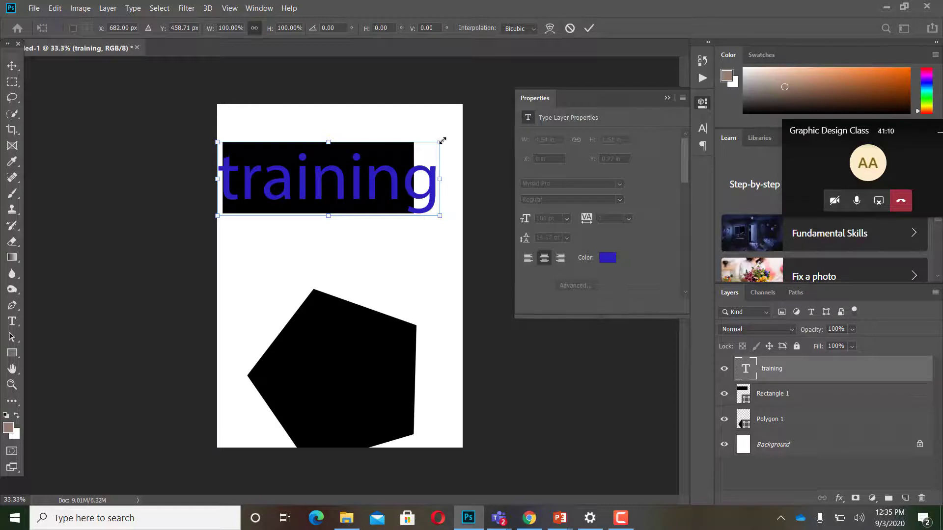
{"action": "left_click_drag", "start_coordinate": [441, 141], "coordinate": [361, 169]}
{"action": "left_click_drag", "start_coordinate": [322, 196], "coordinate": [352, 183]}
{"action": "key", "text": "Return"}
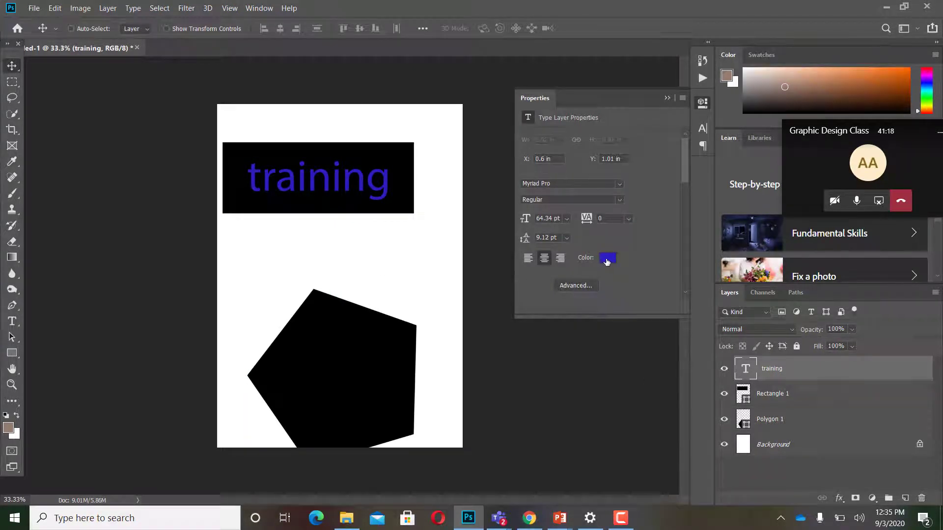
Change the "training" text color to white, hex ffffff.
{"action": "left_click", "coordinate": [607, 259]}
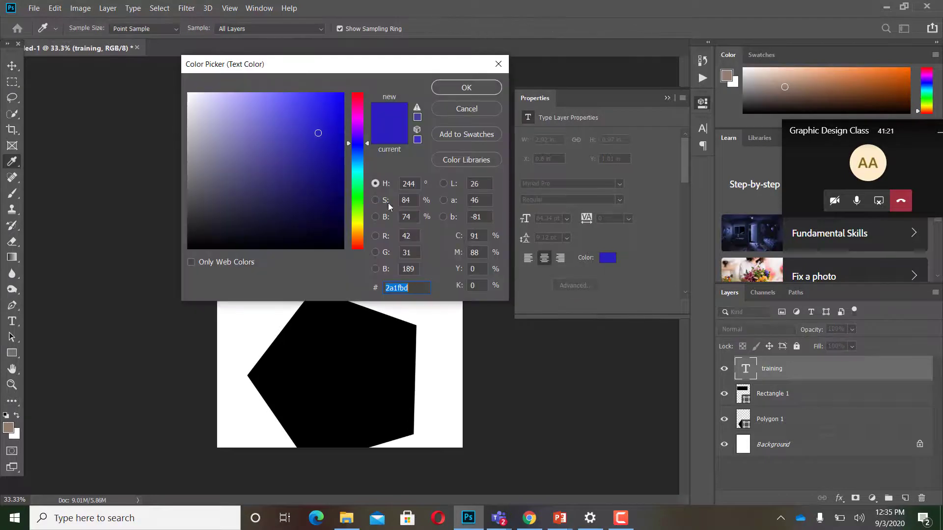
{"action": "left_click", "coordinate": [189, 94]}
{"action": "left_click", "coordinate": [476, 90]}
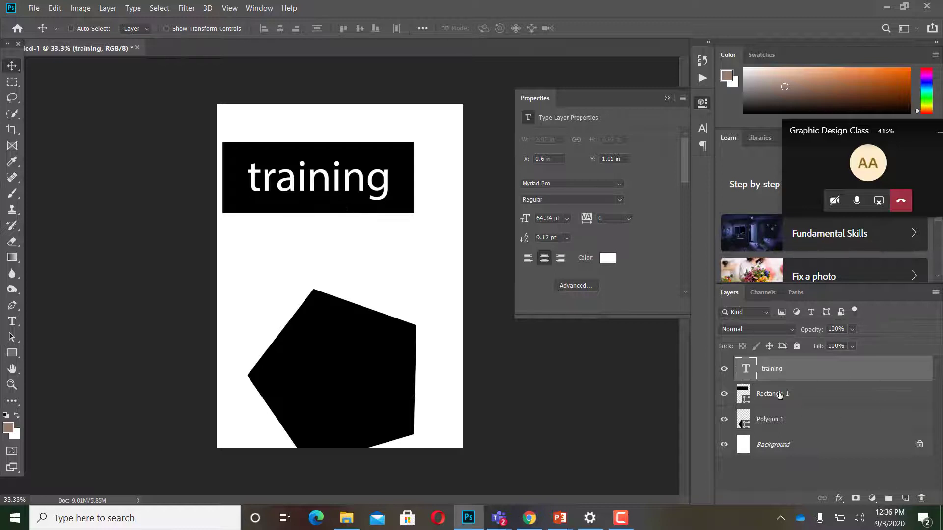
Hide and show the Rectangle 1 layer and the "training" layer in turn to see what each one contains.
{"action": "left_click", "coordinate": [724, 393]}
{"action": "left_click", "coordinate": [724, 393]}
{"action": "left_click", "coordinate": [724, 369]}
{"action": "left_click", "coordinate": [725, 369]}
{"action": "left_click", "coordinate": [723, 370]}
{"action": "left_click", "coordinate": [724, 370]}
Change the fill color of the Polygon 1 shape to dark teal, hex 0a4148.
{"action": "left_click", "coordinate": [775, 424]}
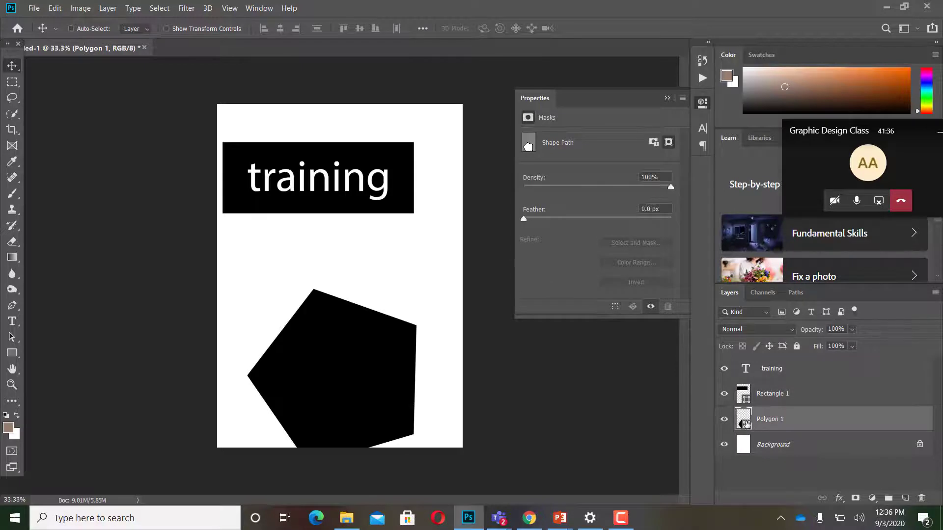
{"action": "double_click", "coordinate": [743, 420]}
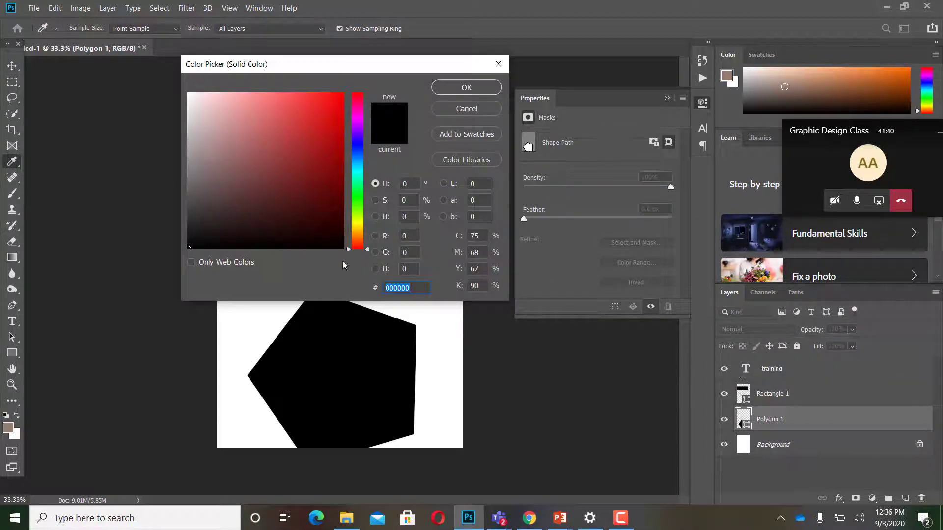
{"action": "left_click", "coordinate": [335, 189]}
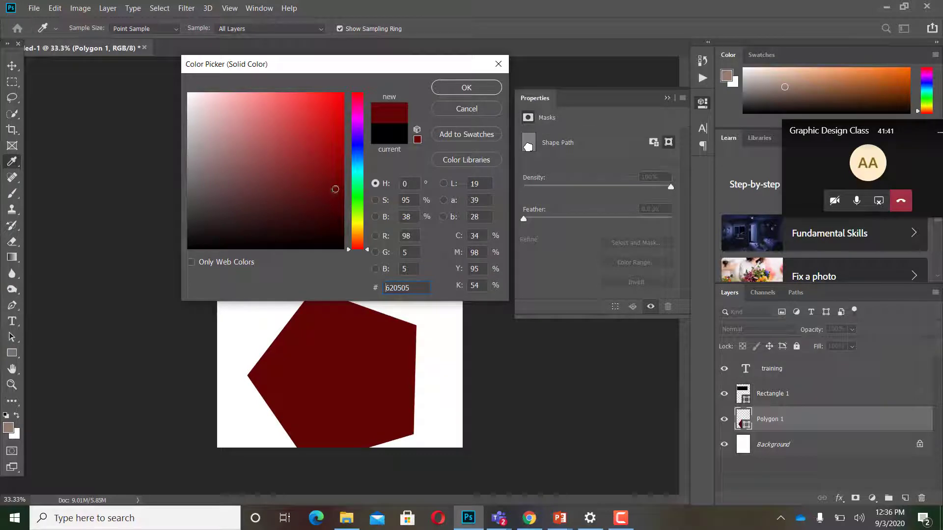
{"action": "left_click", "coordinate": [357, 169]}
{"action": "left_click", "coordinate": [331, 171]}
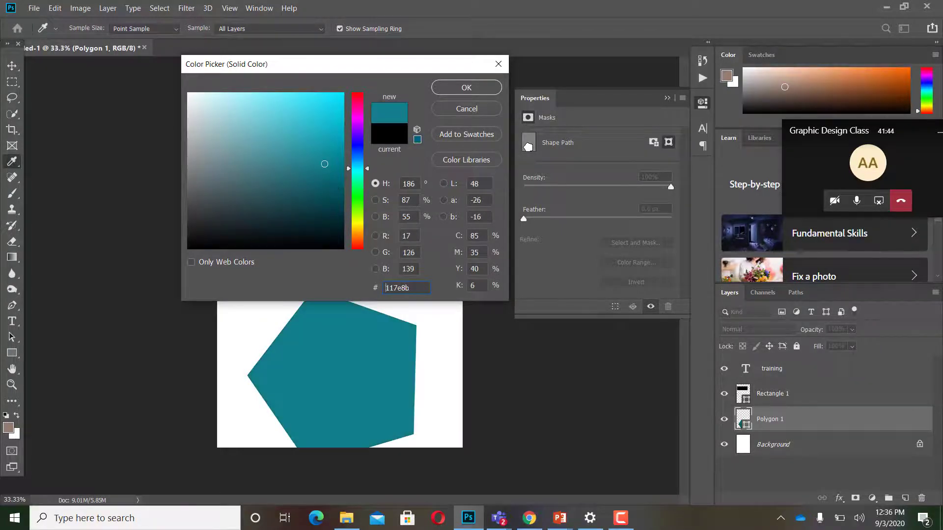
{"action": "left_click", "coordinate": [323, 205]}
{"action": "left_click", "coordinate": [467, 88]}
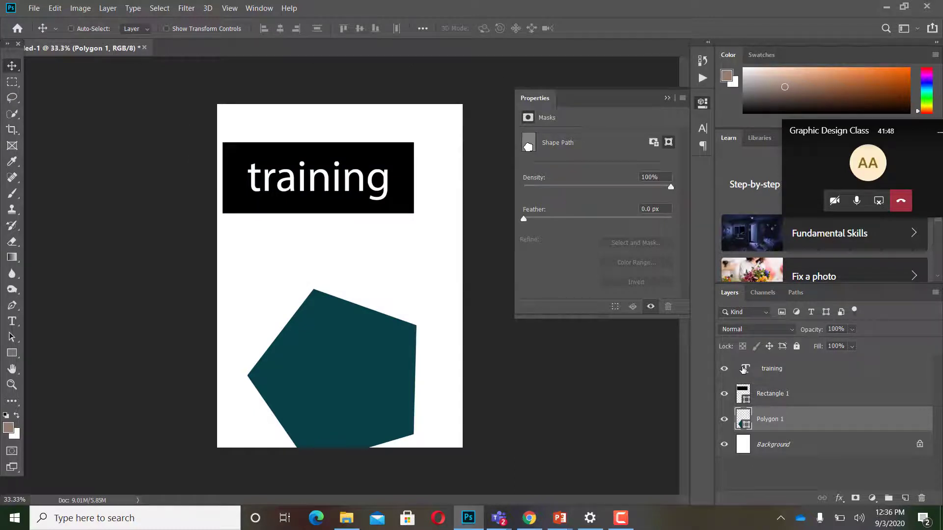
Change the color of the "training" text to golden yellow.
{"action": "left_click", "coordinate": [744, 370]}
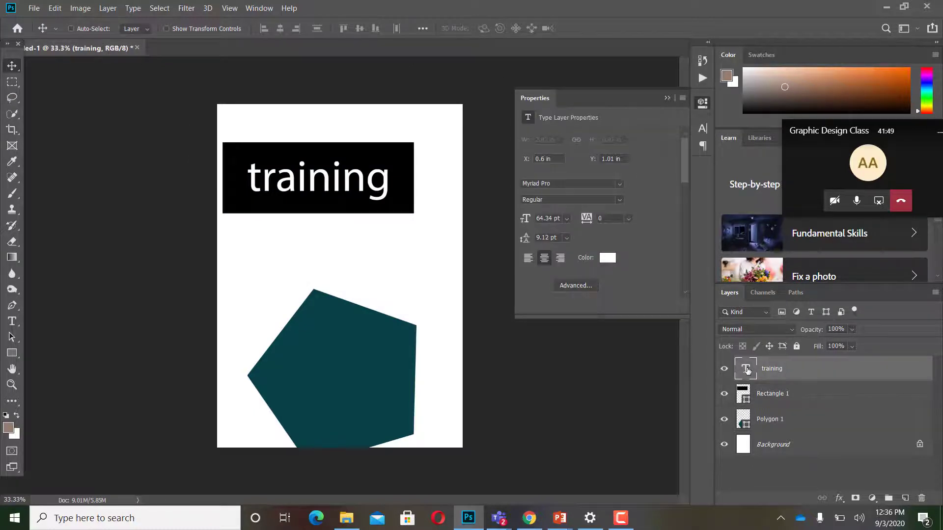
{"action": "left_click", "coordinate": [607, 261]}
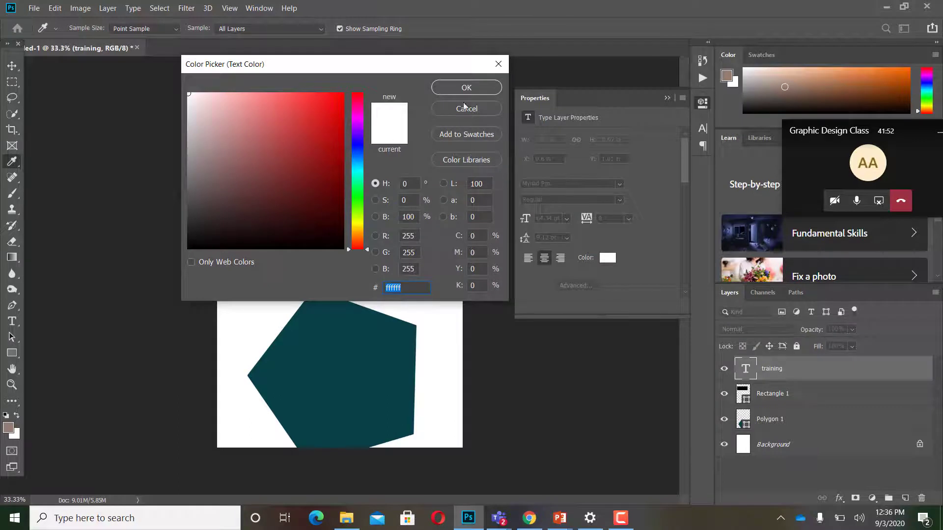
{"action": "left_click", "coordinate": [502, 68]}
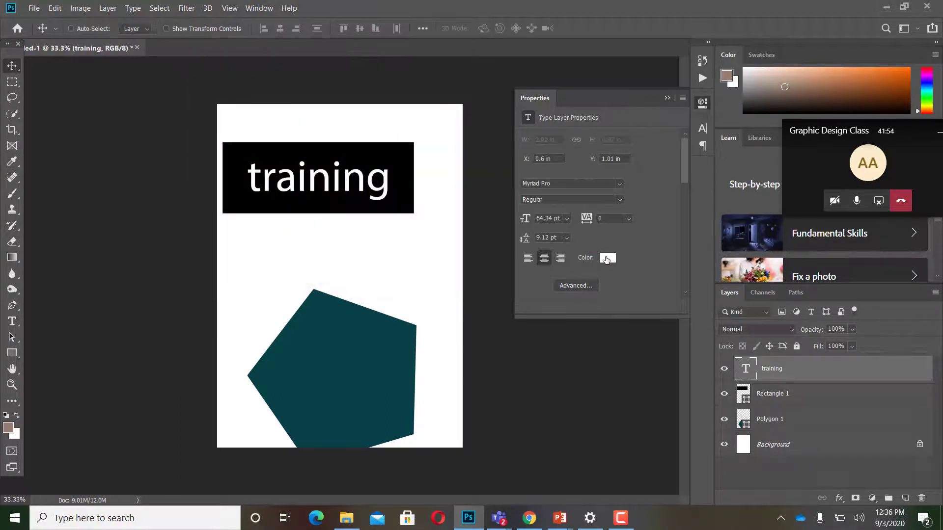
{"action": "left_click", "coordinate": [613, 263]}
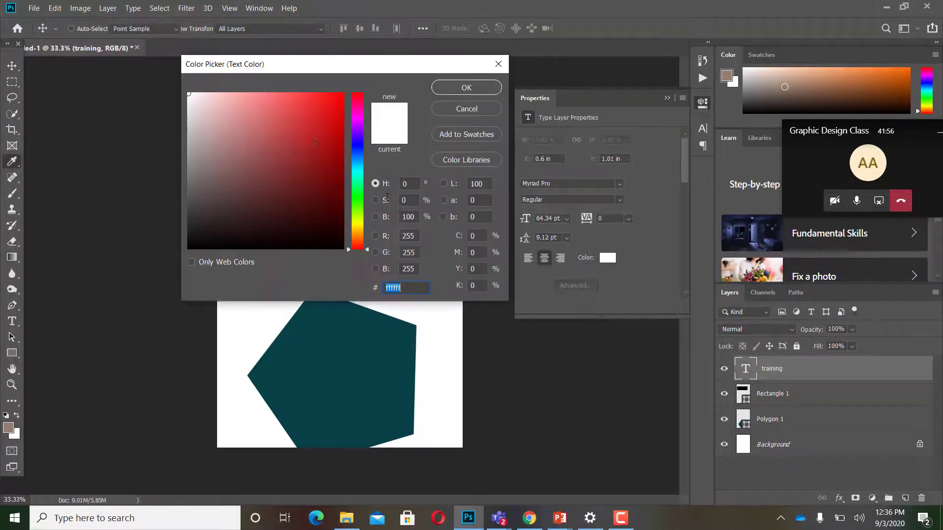
{"action": "left_click_drag", "start_coordinate": [324, 99], "coordinate": [338, 94]}
{"action": "left_click", "coordinate": [481, 85]}
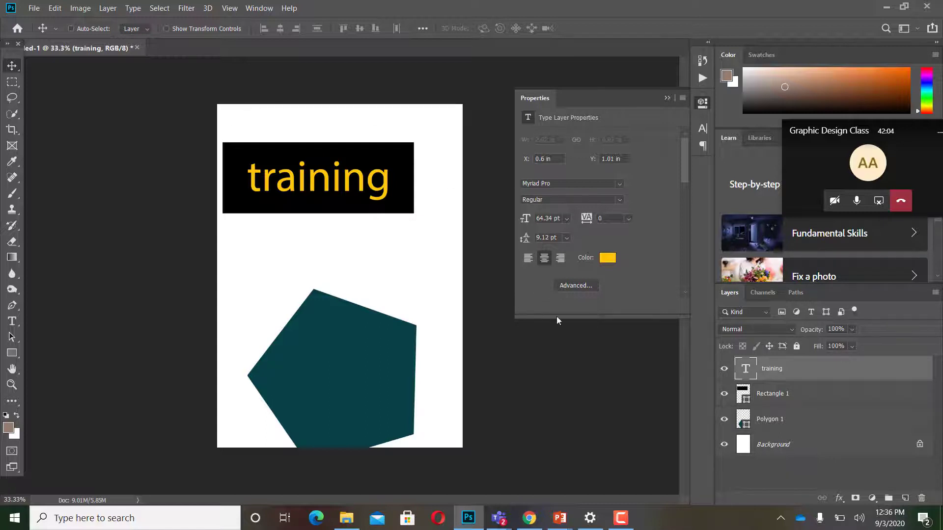
Move the "training" text slightly down and right inside the black rectangle, to about X 0.67 in and Y 1.2 in.
{"action": "double_click", "coordinate": [745, 376]}
{"action": "left_click", "coordinate": [12, 66]}
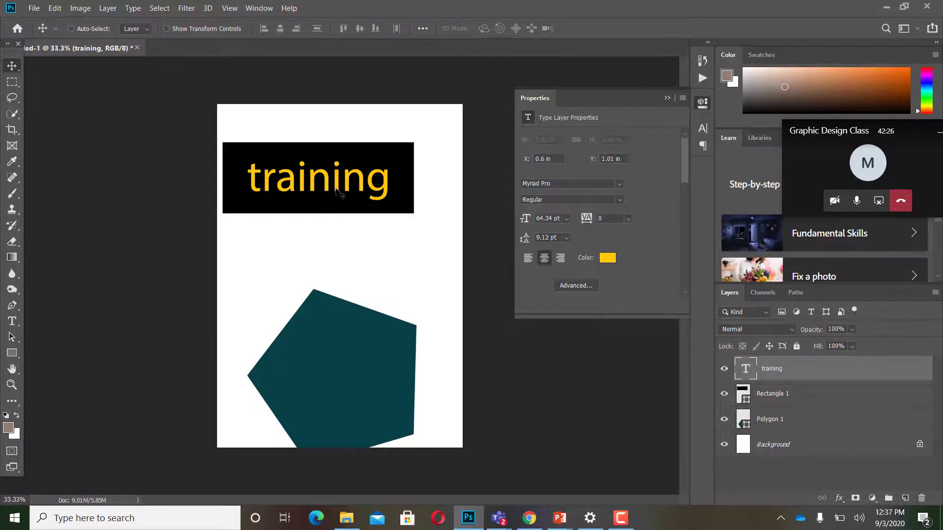
{"action": "left_click_drag", "start_coordinate": [387, 201], "coordinate": [390, 210]}
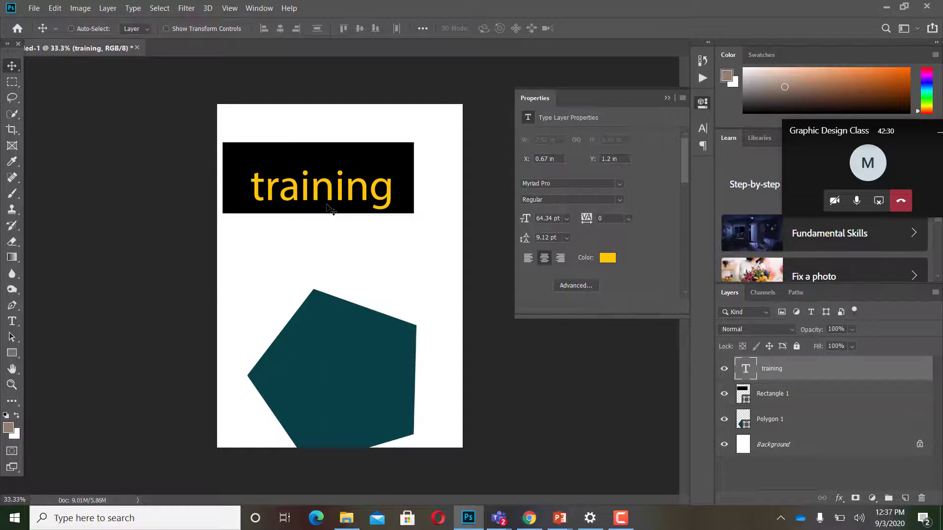
Add a Color Overlay effect to the "training" text layer and choose bright green, hex 43ff11, as its color.
{"action": "left_click", "coordinate": [839, 501]}
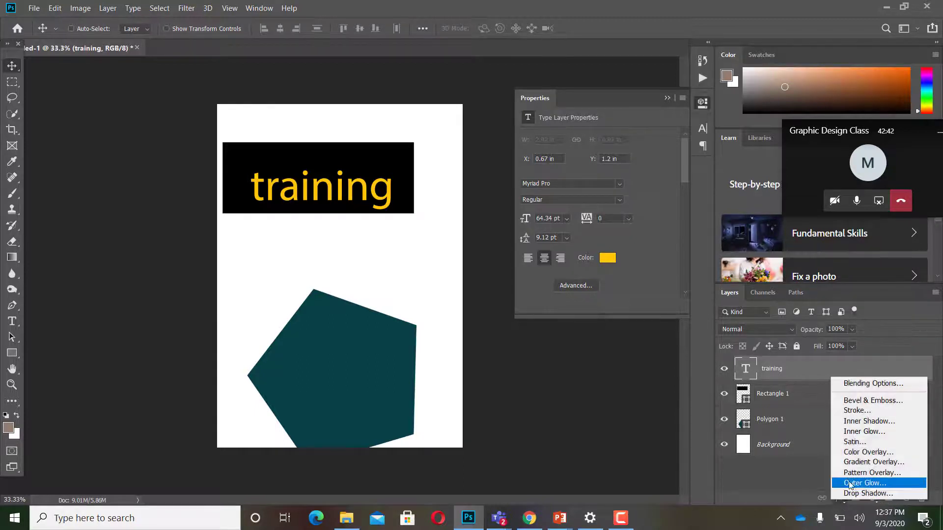
{"action": "left_click", "coordinate": [860, 454]}
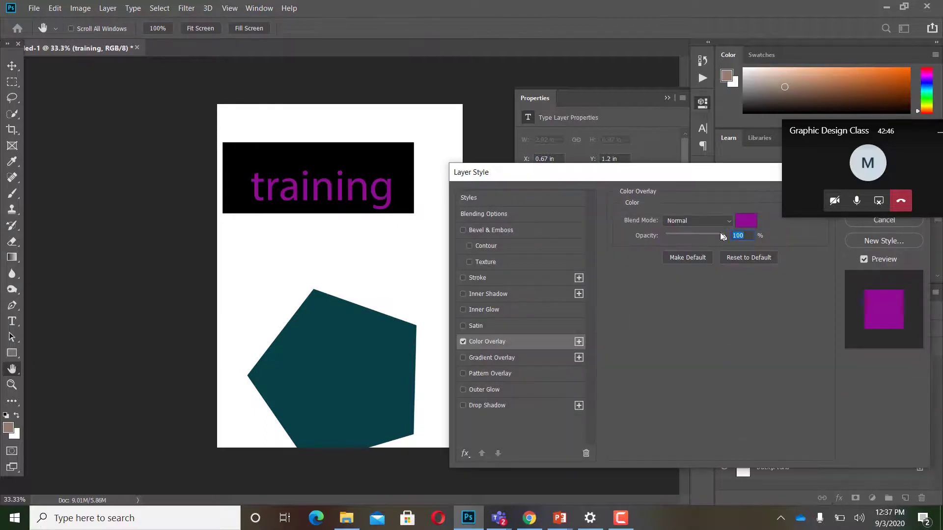
{"action": "left_click", "coordinate": [747, 222]}
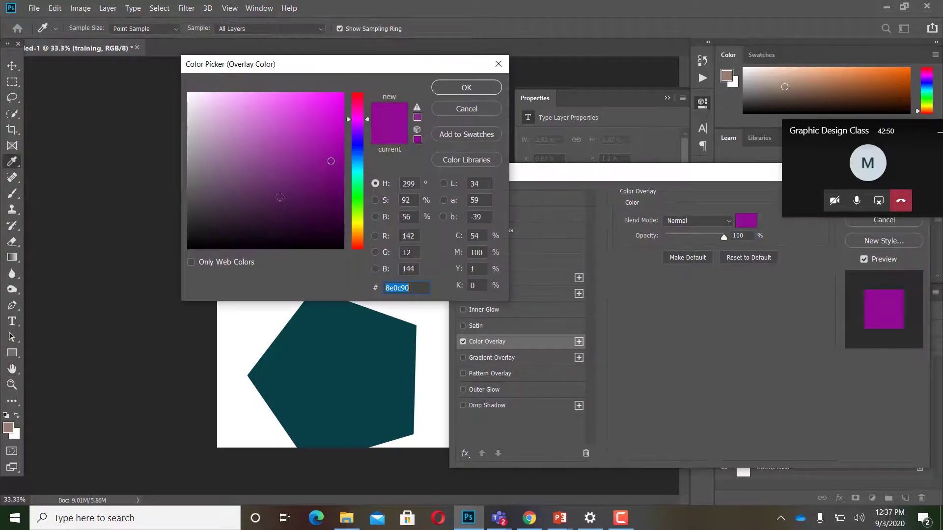
{"action": "left_click_drag", "start_coordinate": [291, 128], "coordinate": [281, 102]}
{"action": "left_click", "coordinate": [325, 110]}
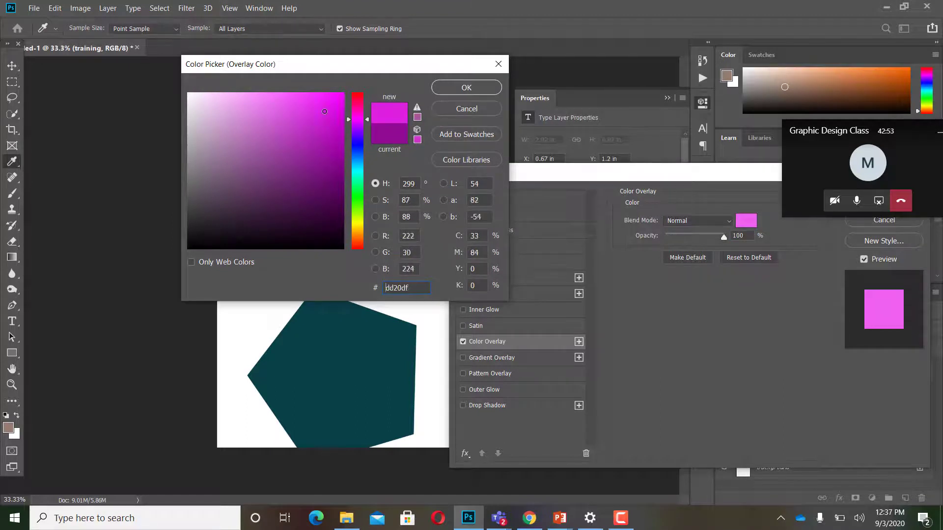
{"action": "left_click", "coordinate": [357, 202]}
{"action": "left_click", "coordinate": [333, 93]}
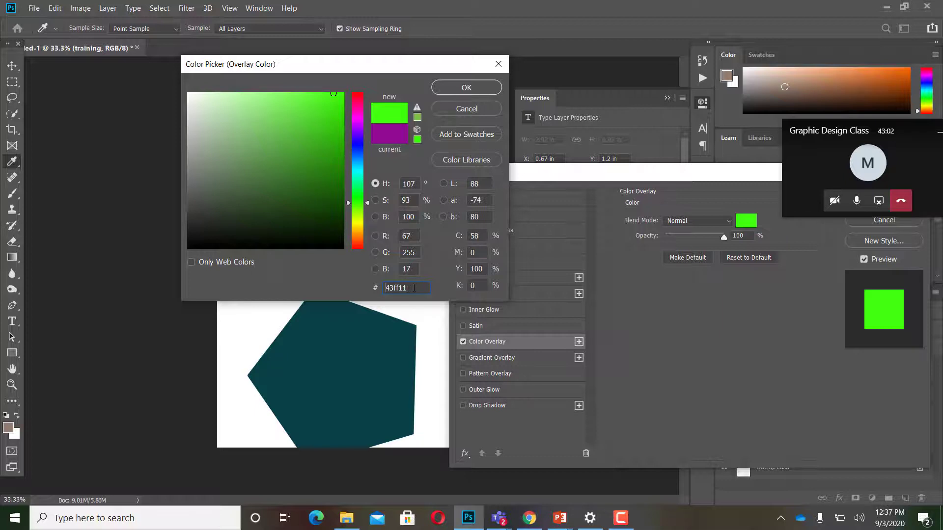
Copy the overlay color's hex code 43ff11 and apply the Color Overlay to the "training" text.
{"action": "left_click_drag", "start_coordinate": [412, 288], "coordinate": [376, 288]}
{"action": "right_click", "coordinate": [394, 288]}
{"action": "left_click", "coordinate": [316, 321]}
{"action": "left_click", "coordinate": [466, 88]}
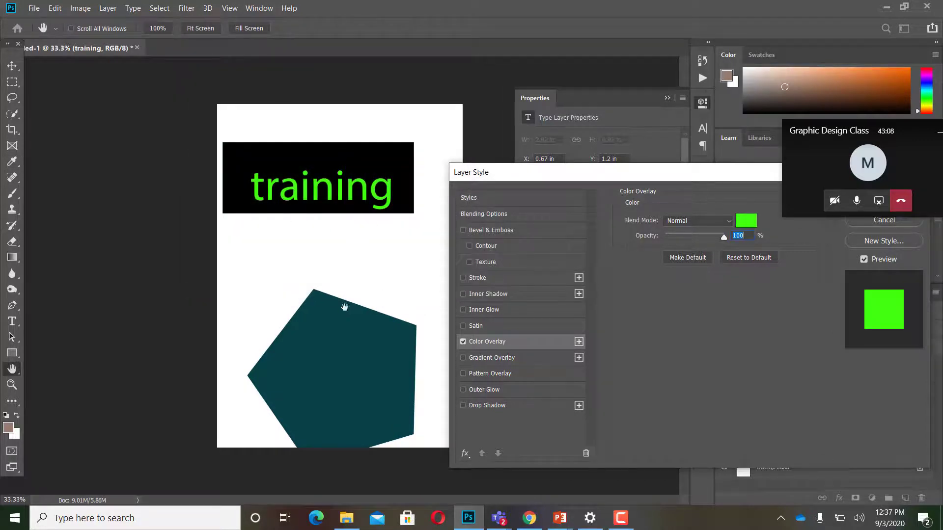
{"action": "left_click_drag", "start_coordinate": [660, 173], "coordinate": [473, 237]}
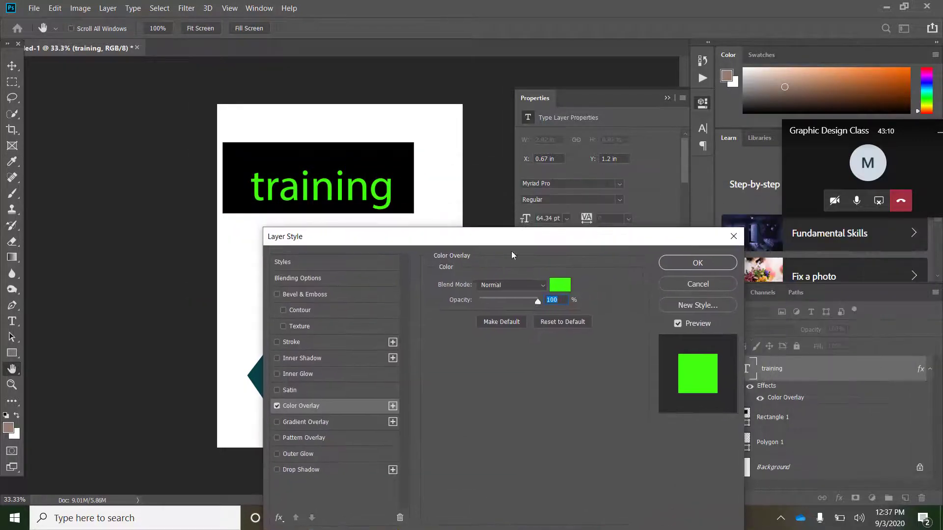
{"action": "left_click", "coordinate": [673, 263]}
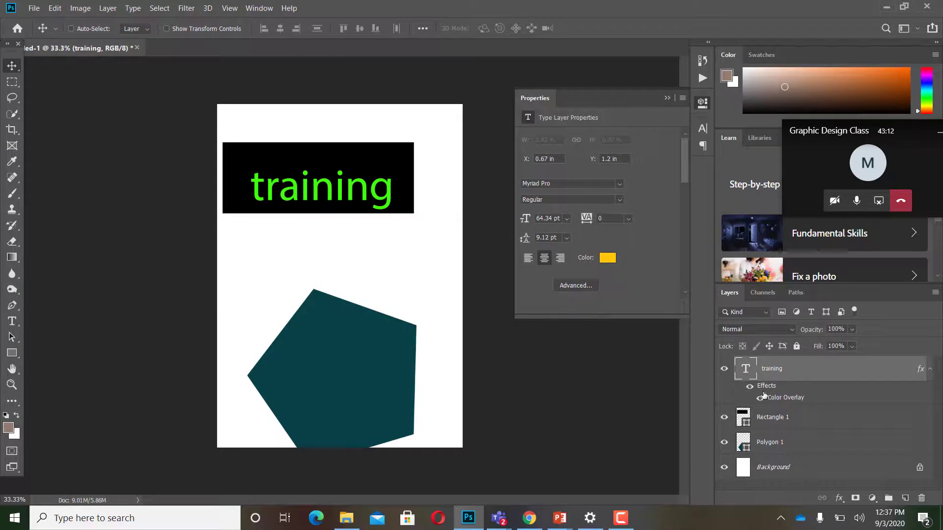
Set the Polygon 1 shape's fill to the same green as the text by pasting the copied hex code 43ff11.
{"action": "left_click", "coordinate": [773, 446]}
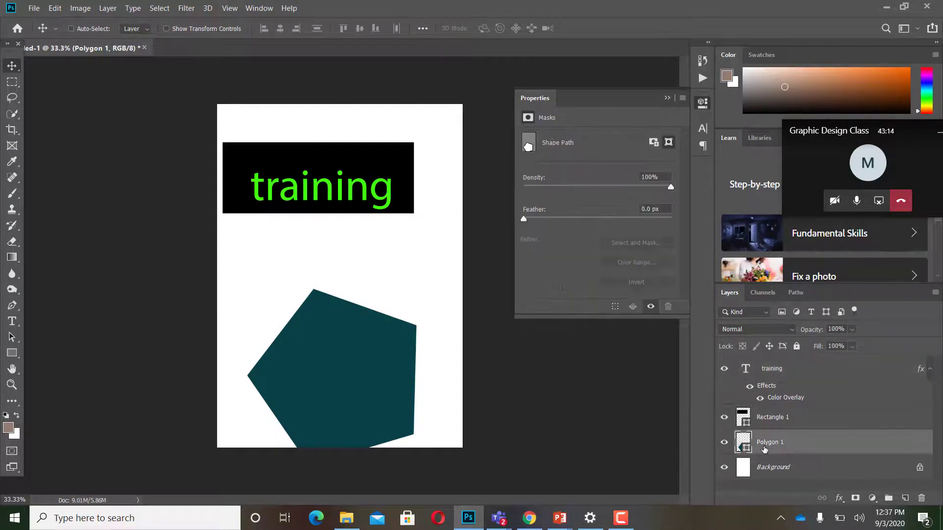
{"action": "double_click", "coordinate": [744, 444]}
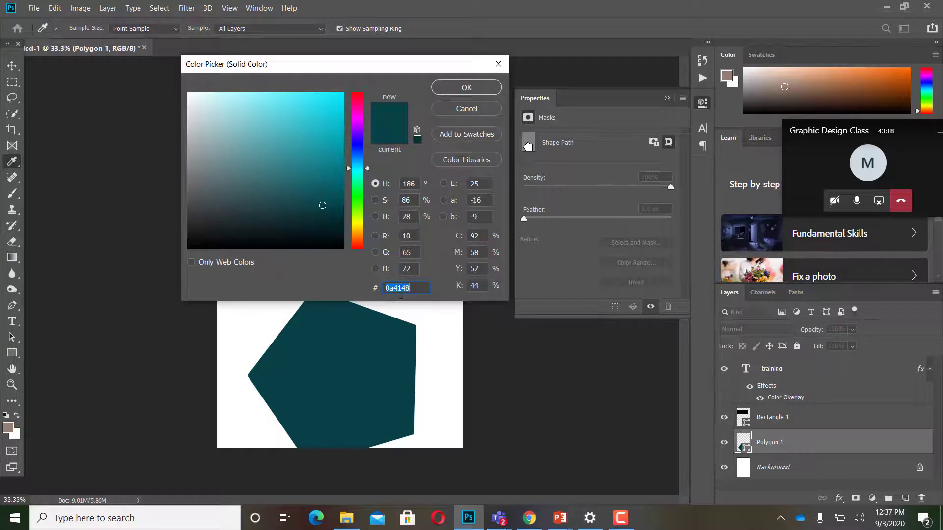
{"action": "right_click", "coordinate": [400, 295]}
{"action": "left_click", "coordinate": [323, 339]}
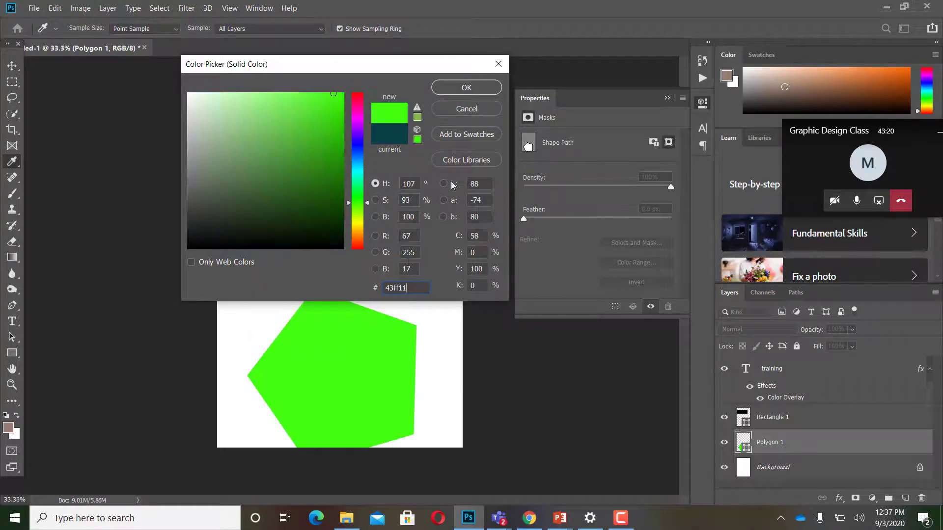
{"action": "left_click", "coordinate": [466, 87]}
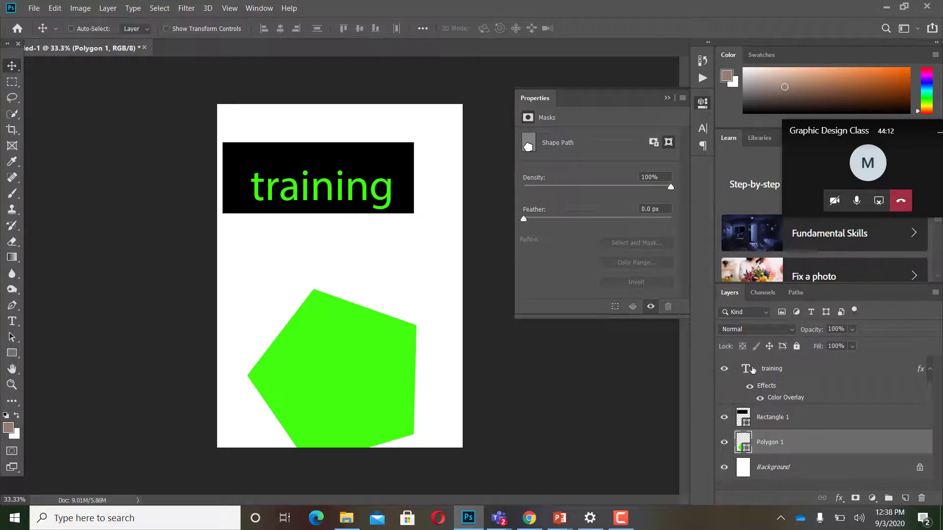
Change the Polygon 1 shape's fill to dark green, hex 27531b.
{"action": "double_click", "coordinate": [743, 441]}
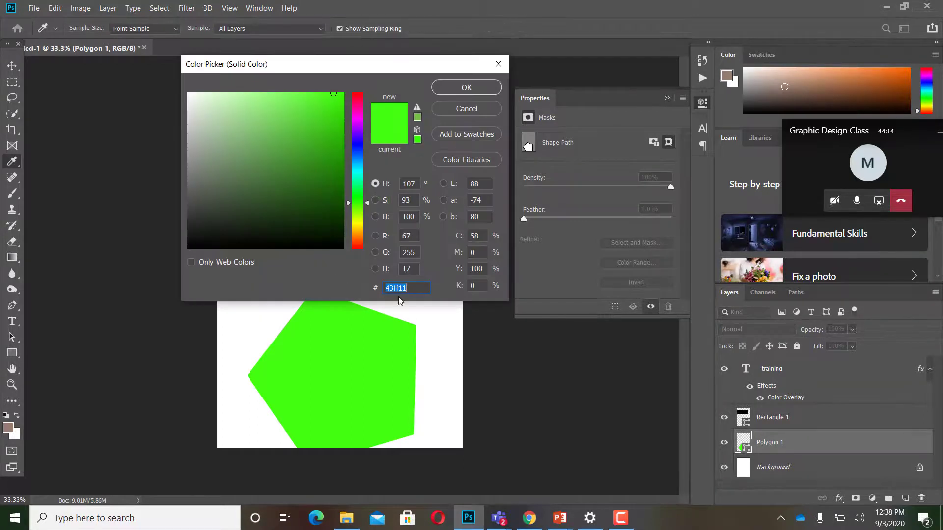
{"action": "left_click", "coordinate": [412, 289]}
{"action": "left_click_drag", "start_coordinate": [411, 289], "coordinate": [330, 294]}
{"action": "left_click", "coordinate": [412, 288]}
{"action": "left_click", "coordinate": [316, 203]}
{"action": "left_click", "coordinate": [293, 198]}
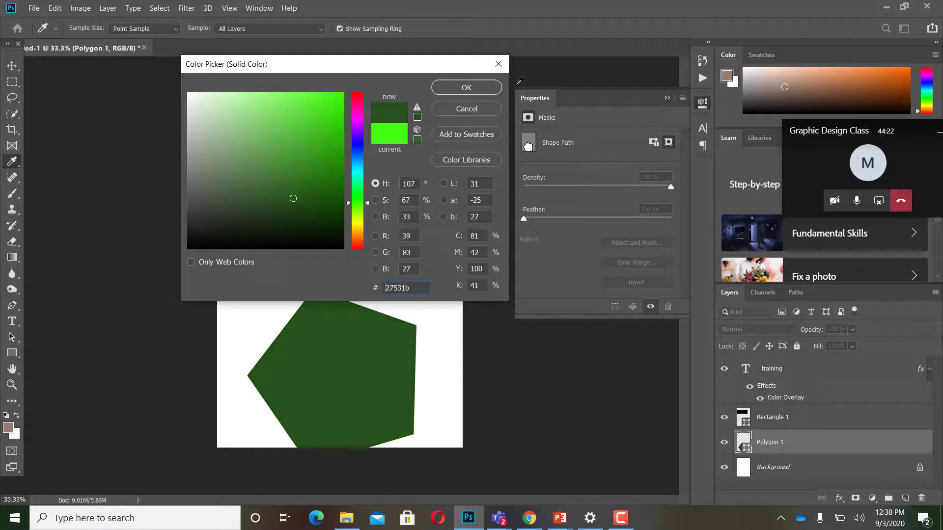
{"action": "left_click", "coordinate": [481, 93]}
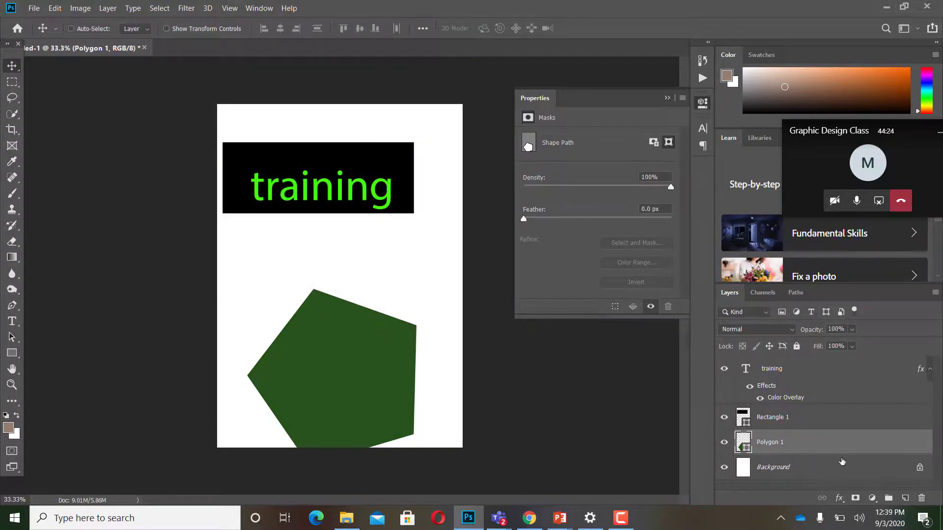
Delete the "training" text, Rectangle 1 and Polygon 1 layers, keeping only the Background.
{"action": "left_click", "coordinate": [794, 370]}
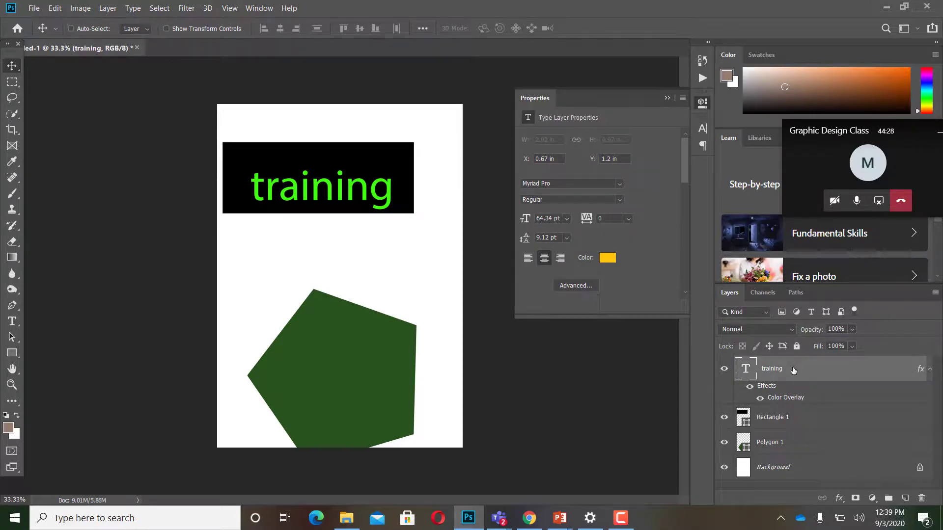
{"action": "key", "text": "Delete"}
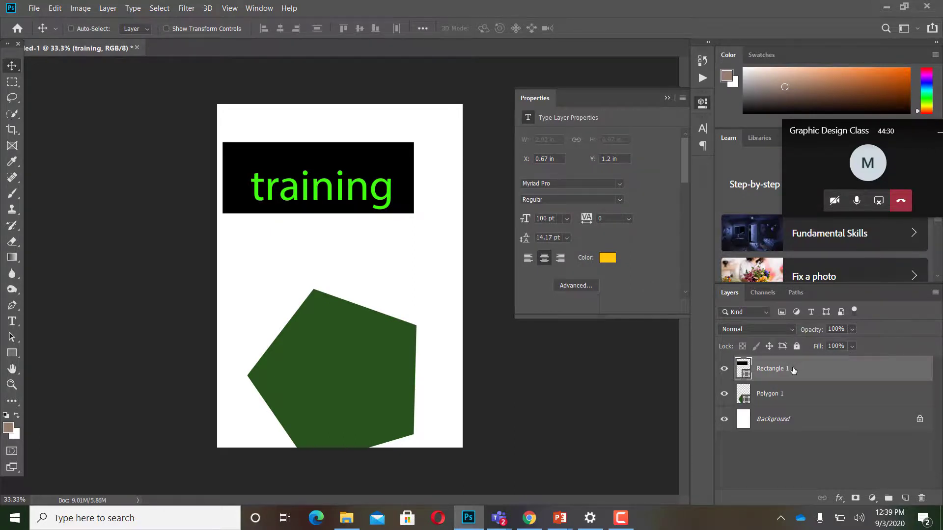
{"action": "key", "text": "Delete"}
{"action": "key", "text": "Delete"}
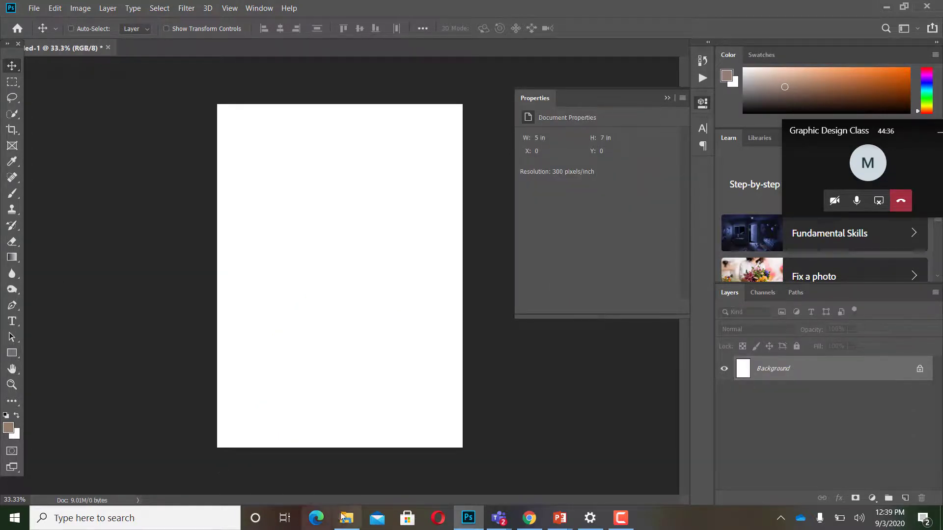
Draw a black rectangle about 2146 × 648 px across the lower part of the canvas.
{"action": "left_click", "coordinate": [12, 354]}
{"action": "left_click_drag", "start_coordinate": [148, 349], "coordinate": [500, 454]}
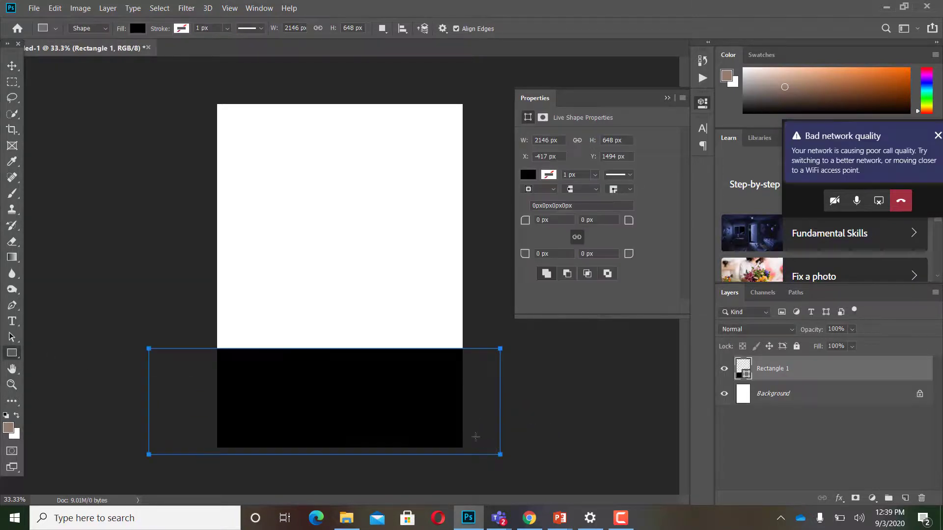
{"action": "key", "text": "v"}
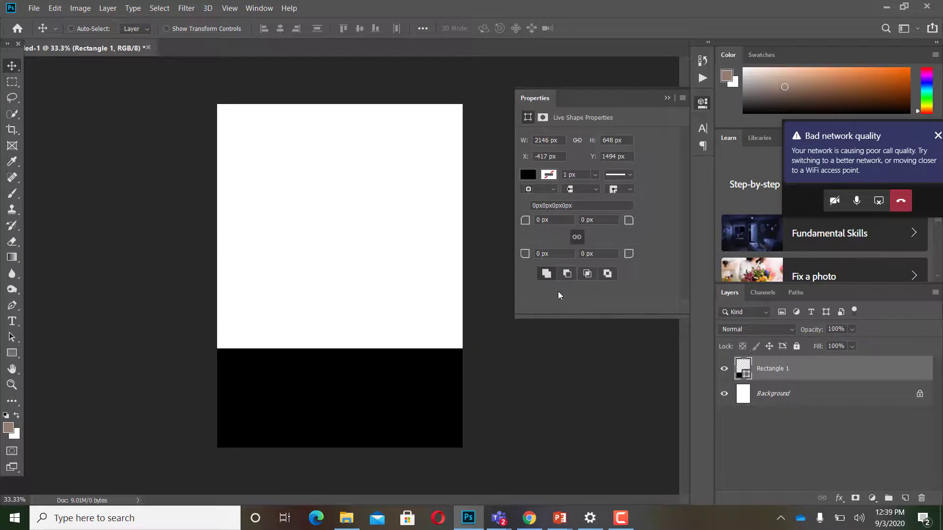
Undo and redo the rectangle, and delete its layer using the trash.
{"action": "key", "text": "ctrl+z"}
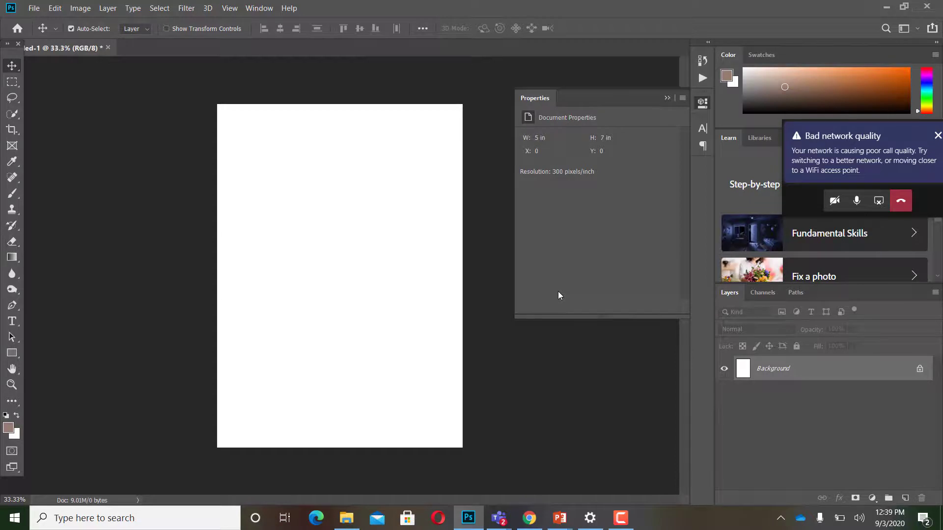
{"action": "key", "text": "ctrl+shift+z"}
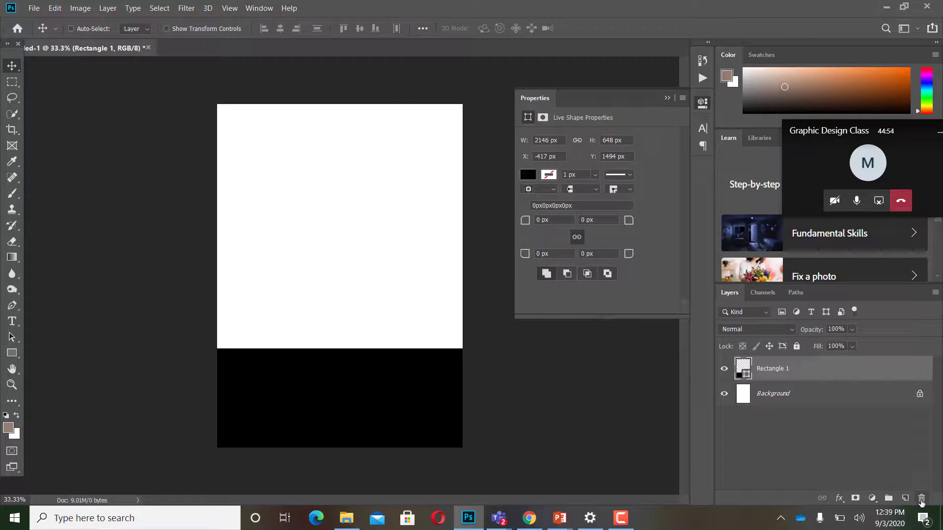
{"action": "left_click_drag", "start_coordinate": [793, 373], "coordinate": [916, 498]}
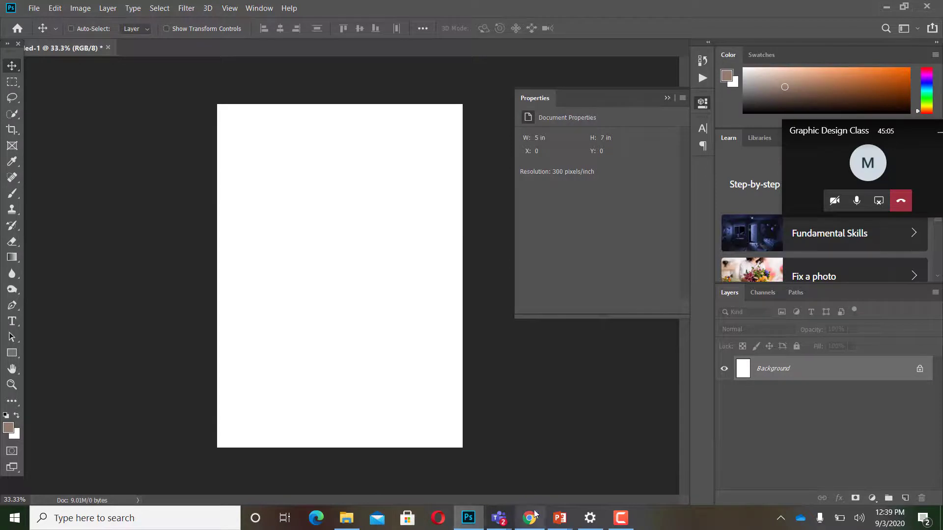
Place the photo IMG_9960 from the Documents folder, shifted down to about Y 0.91 in, and delete its layer.
{"action": "mouse_move", "coordinate": [349, 520]}
{"action": "left_click", "coordinate": [373, 461]}
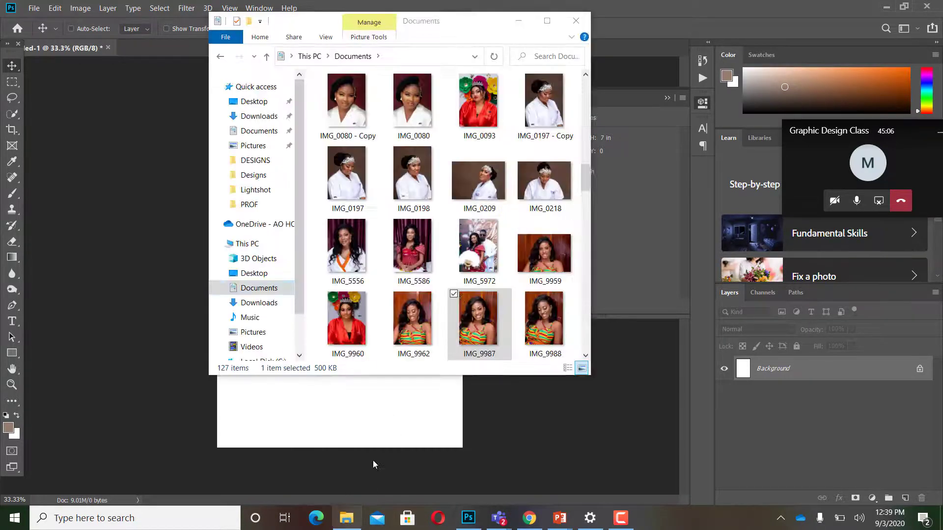
{"action": "left_click_drag", "start_coordinate": [348, 322], "coordinate": [357, 414]}
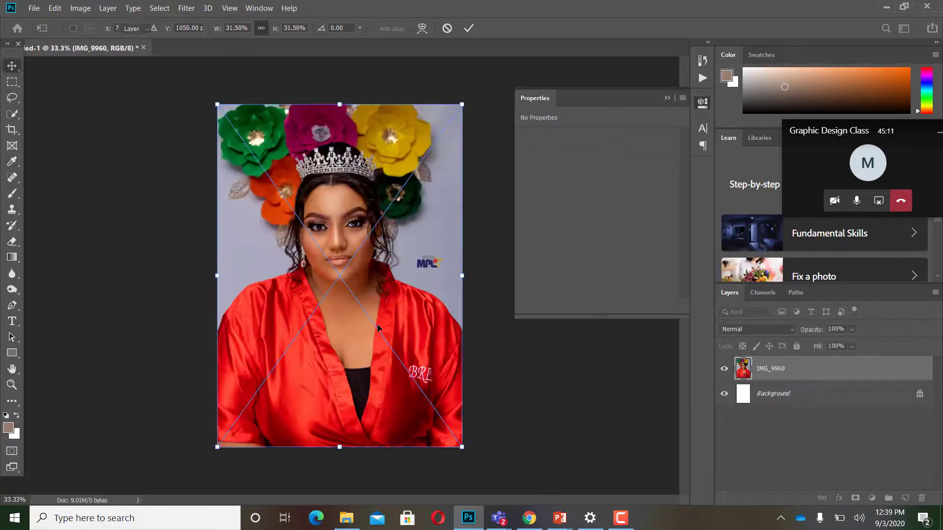
{"action": "key", "text": "Return"}
{"action": "left_click_drag", "start_coordinate": [346, 283], "coordinate": [346, 327]}
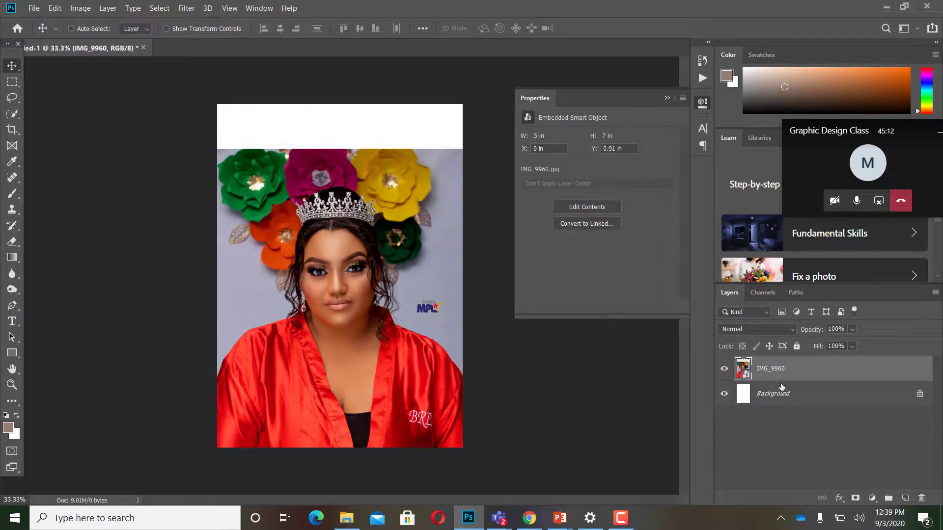
{"action": "left_click_drag", "start_coordinate": [782, 376], "coordinate": [922, 499]}
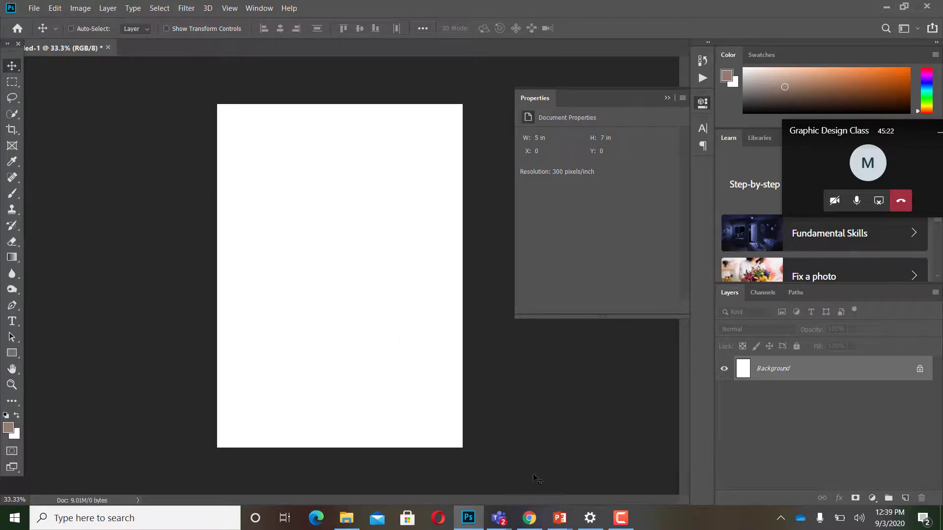
Place the photo IMG_5972 from the Documents folder so it fills the canvas.
{"action": "mouse_move", "coordinate": [346, 518]}
{"action": "left_click", "coordinate": [370, 474]}
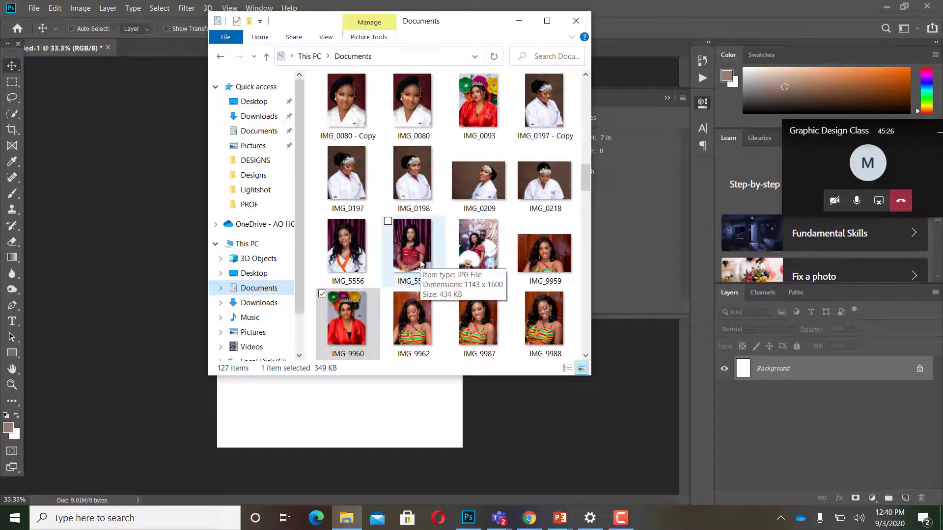
{"action": "left_click_drag", "start_coordinate": [451, 254], "coordinate": [403, 420]}
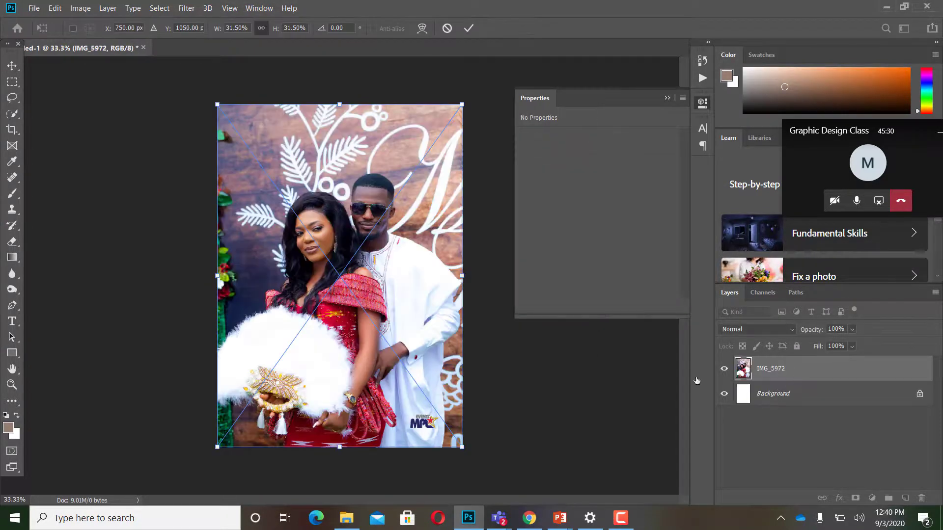
{"action": "key", "text": "Return"}
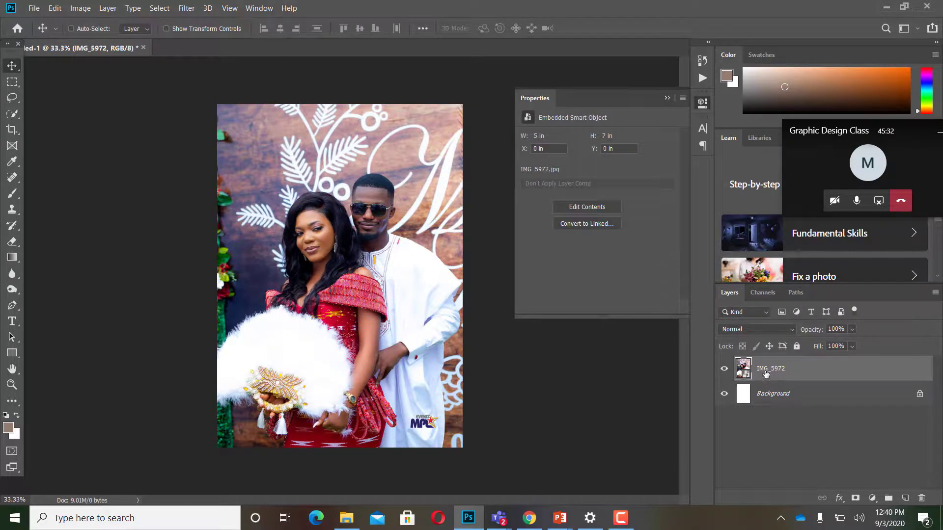
Rename the IMG_5972 photo layer with the pictured man's first name in lowercase.
{"action": "double_click", "coordinate": [777, 372]}
{"action": "type", "text": "mike"}
{"action": "left_click", "coordinate": [831, 379]}
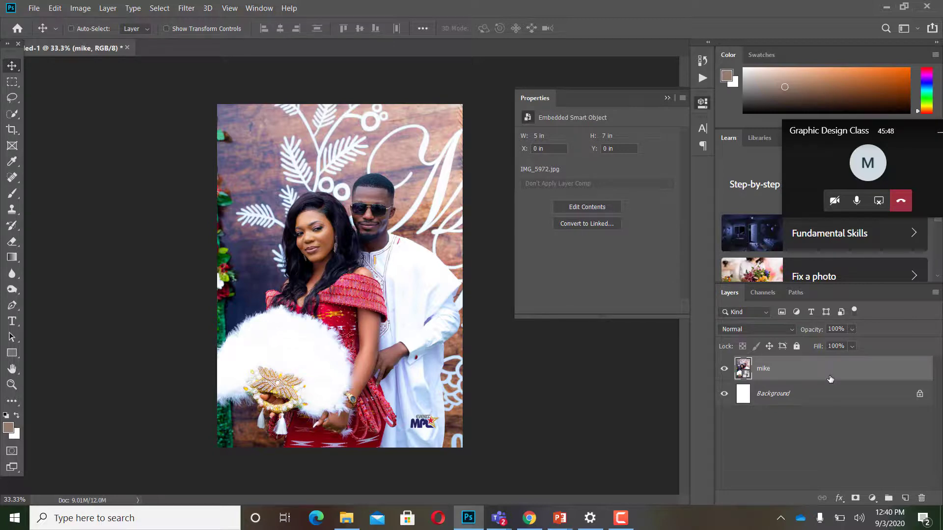
Draw a black rectangle about 2018 × 610 px over the photo's lower part and set its layer opacity to 80%.
{"action": "left_click", "coordinate": [11, 353]}
{"action": "left_click_drag", "start_coordinate": [190, 375], "coordinate": [520, 474]}
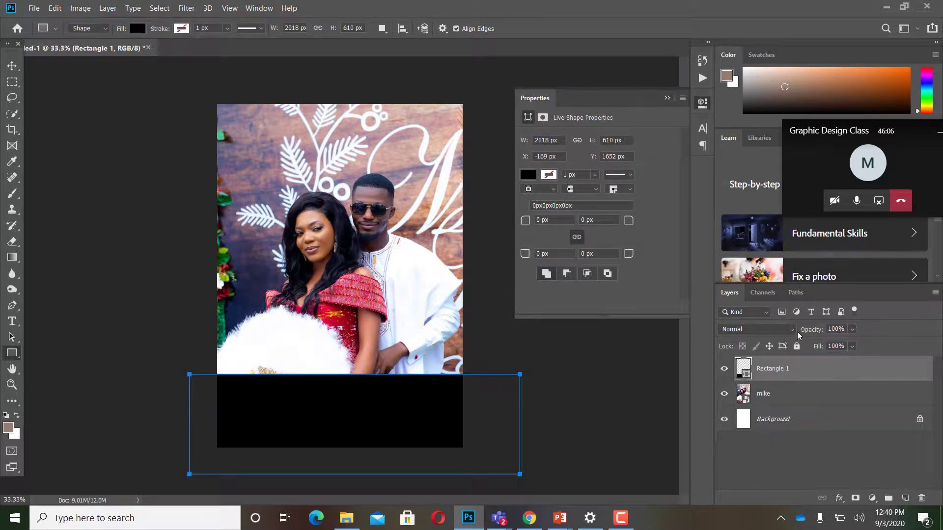
{"action": "left_click", "coordinate": [853, 331]}
{"action": "left_click_drag", "start_coordinate": [865, 345], "coordinate": [854, 349]}
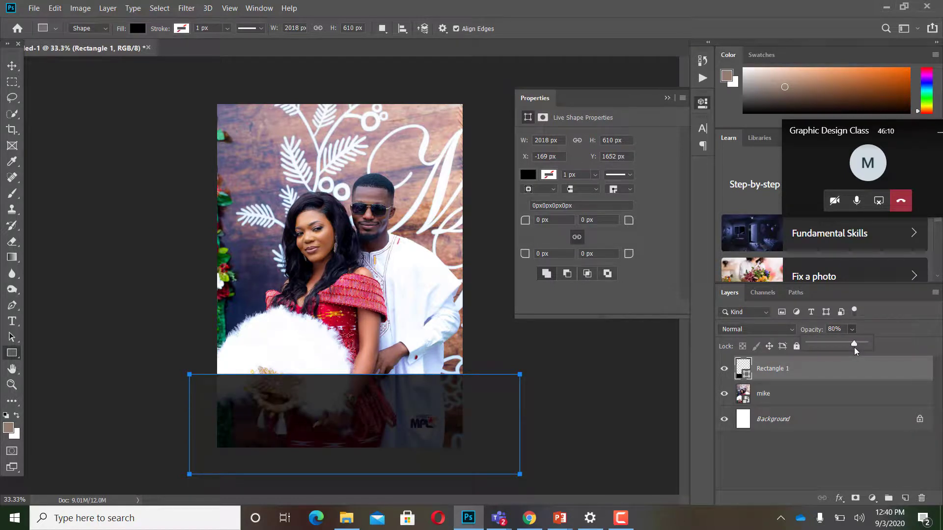
{"action": "left_click", "coordinate": [11, 65]}
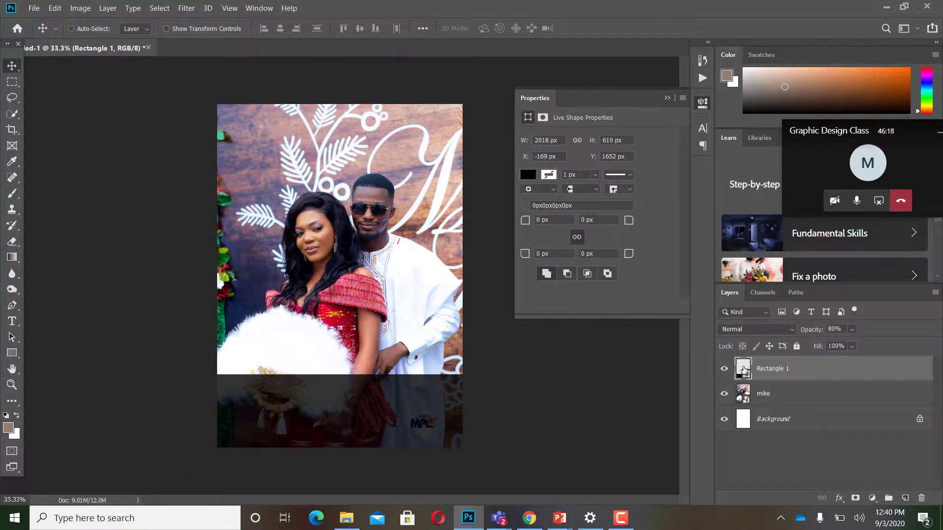
Set the rectangle's fill to purple, hex 8c0e79.
{"action": "double_click", "coordinate": [743, 369]}
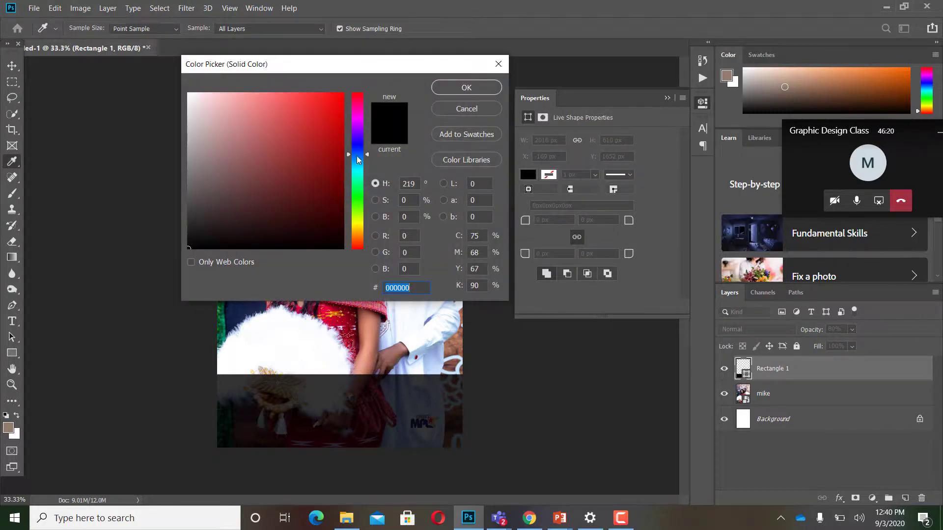
{"action": "left_click", "coordinate": [325, 218]}
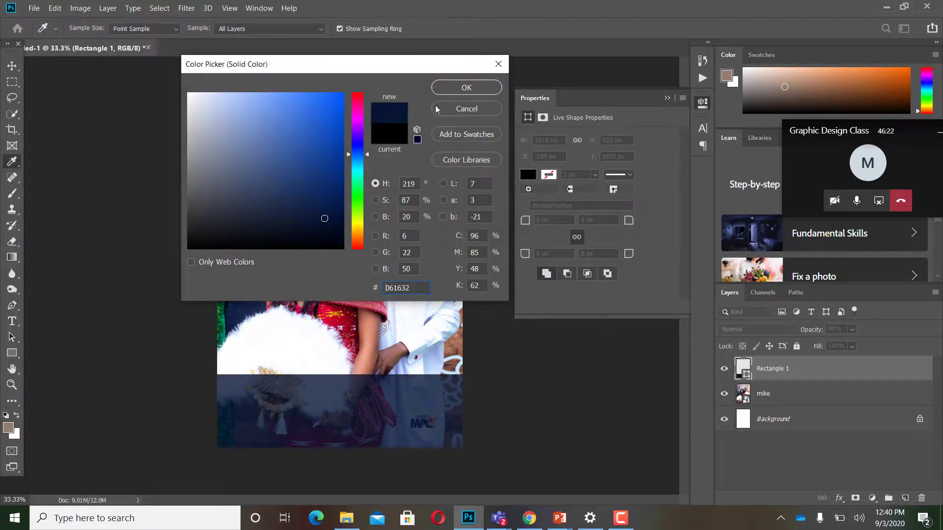
{"action": "left_click", "coordinate": [360, 115]}
{"action": "left_click_drag", "start_coordinate": [325, 142], "coordinate": [330, 165]}
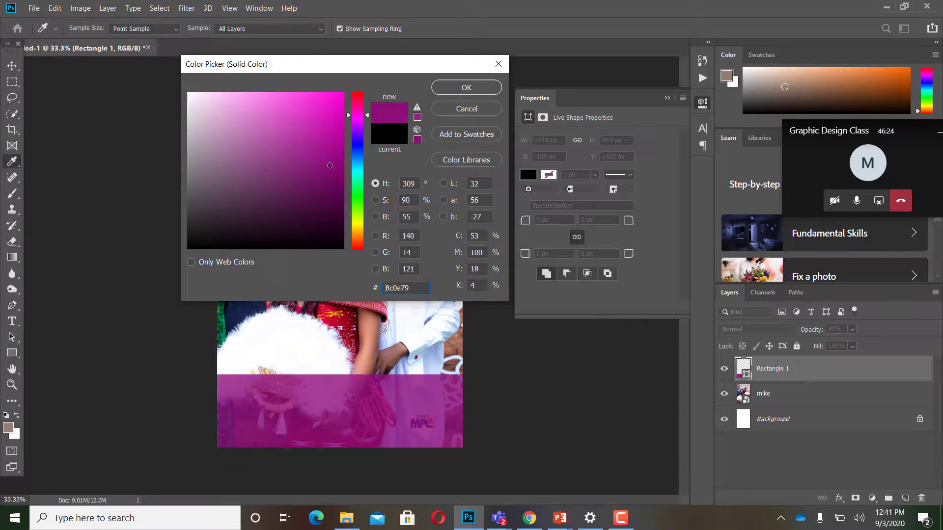
{"action": "left_click", "coordinate": [453, 90]}
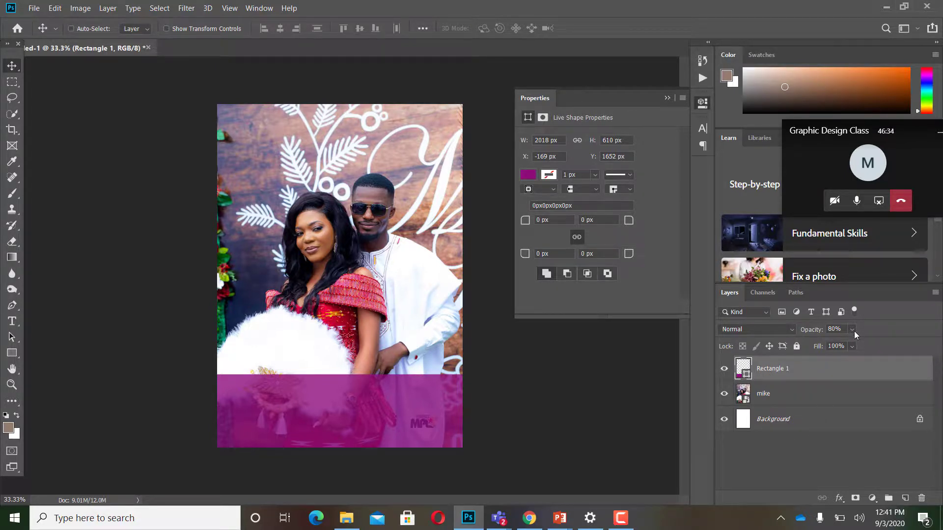
Add a yellow 100 pt Myriad Pro text over the photo with the couple's first names in capitals, joined by "&".
{"action": "left_click", "coordinate": [12, 322]}
{"action": "left_click", "coordinate": [274, 312]}
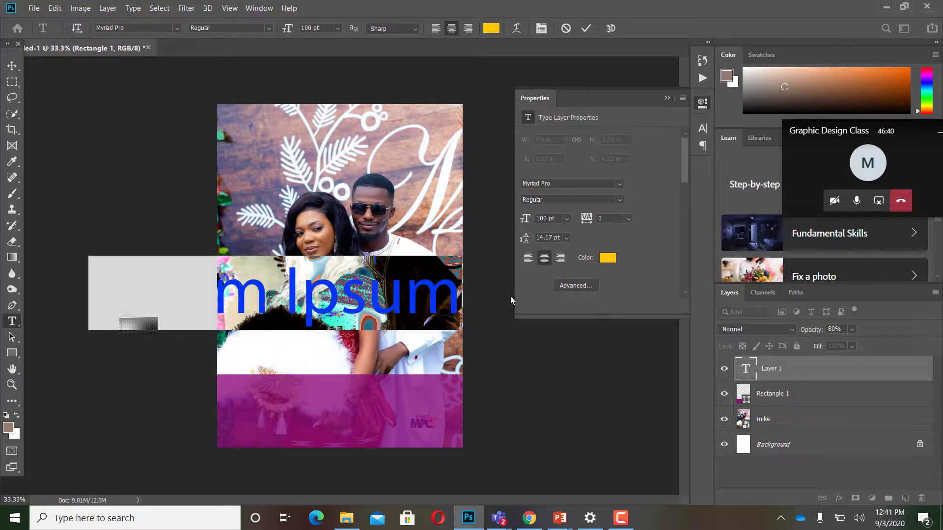
{"action": "type", "text": "NAA"}
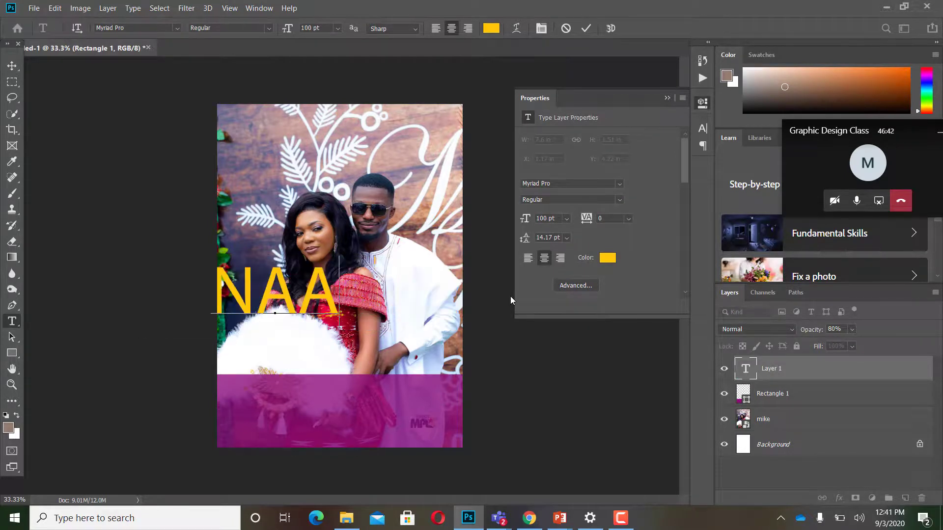
{"action": "type", "text": " &"}
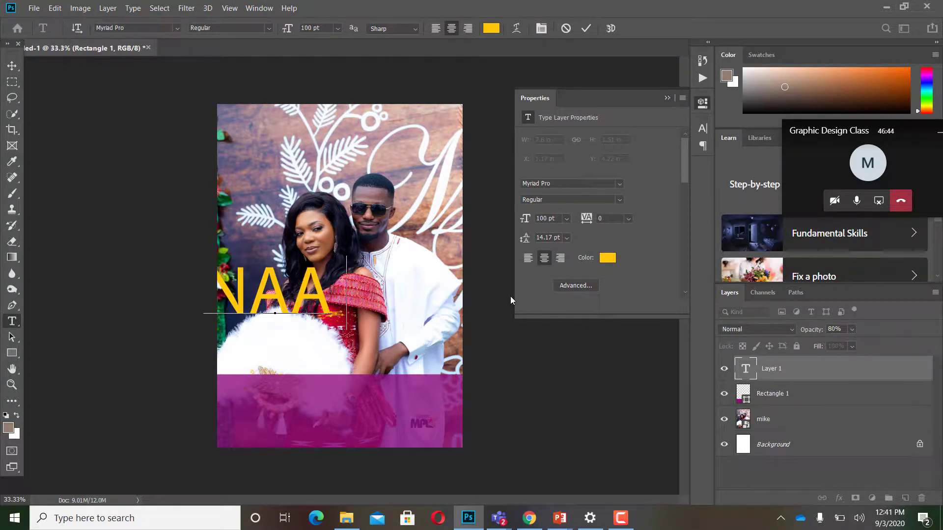
{"action": "type", "text": " m"}
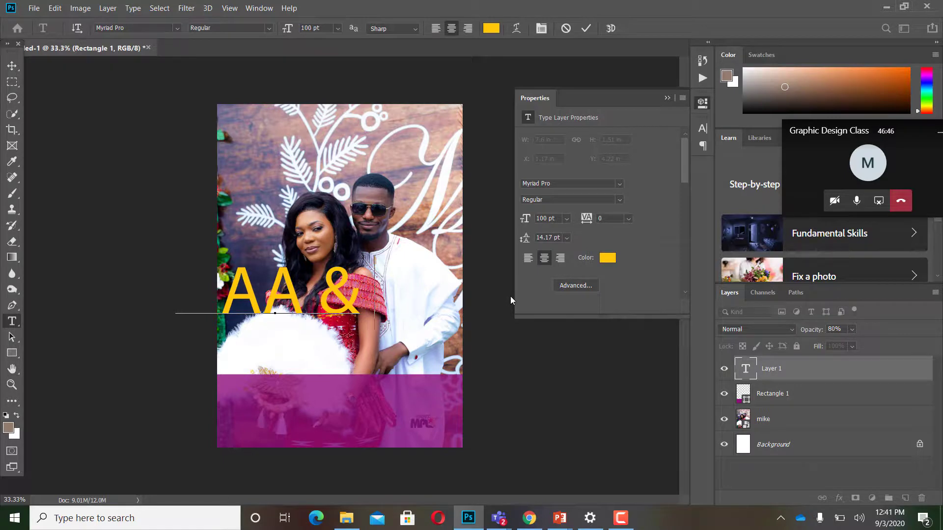
{"action": "key", "text": "BackSpace"}
{"action": "type", "text": "MIKE"}
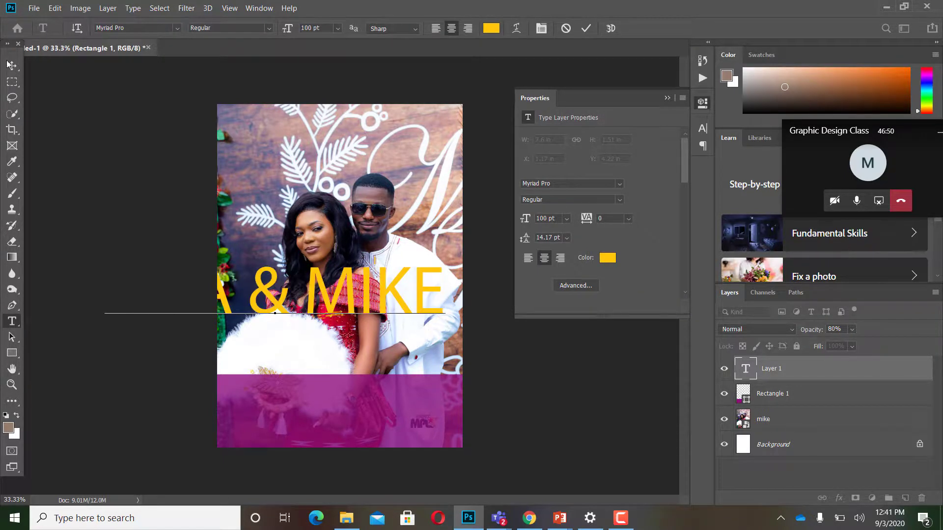
Scale the couple's names text down to about 51.6 pt and position it inside the purple band, at about X 0.71 in, Y 5.73 in.
{"action": "left_click", "coordinate": [11, 66]}
{"action": "left_click_drag", "start_coordinate": [320, 299], "coordinate": [341, 328]}
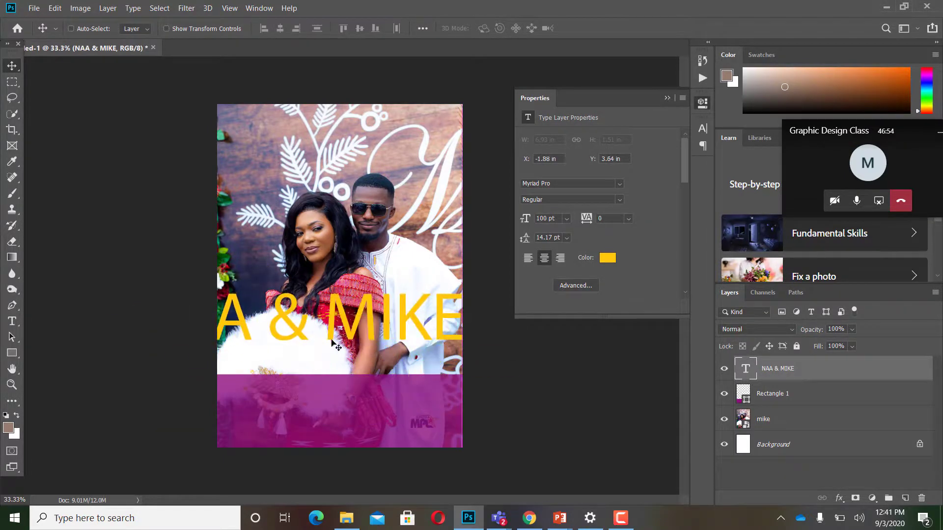
{"action": "key", "text": "ctrl+t"}
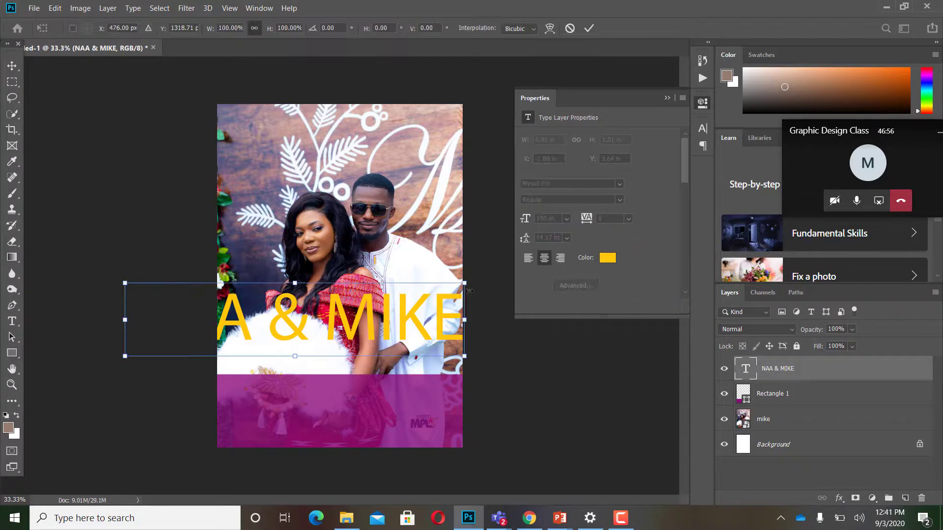
{"action": "mouse_move", "coordinate": [467, 284]}
{"action": "left_mouse_down"}
{"action": "mouse_move", "coordinate": [437, 295]}
{"action": "mouse_move", "coordinate": [470, 288]}
{"action": "left_mouse_up"}
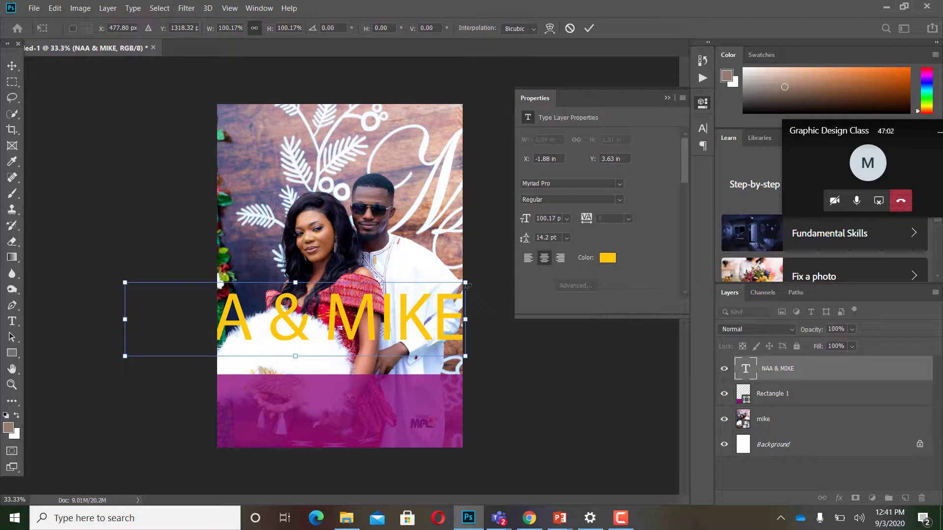
{"action": "left_click_drag", "start_coordinate": [469, 289], "coordinate": [377, 404]}
{"action": "key", "text": "Return"}
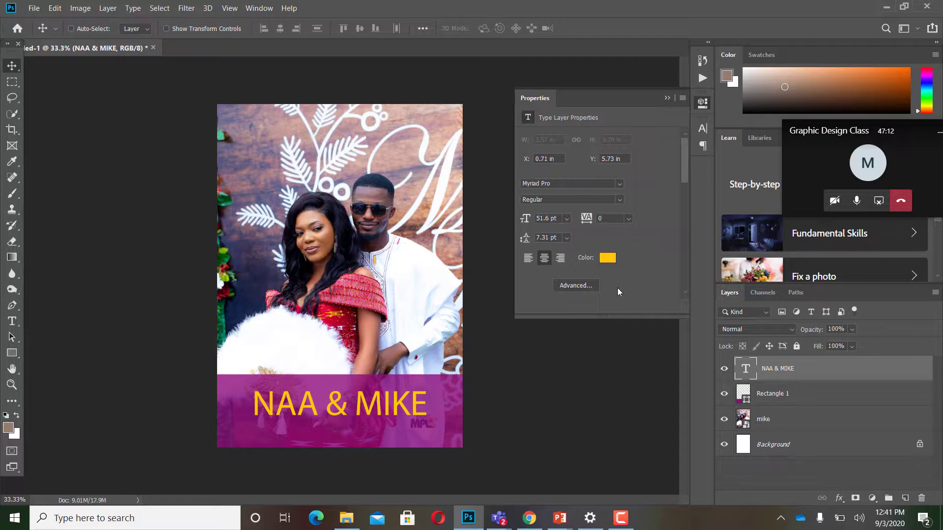
Recolor the couple's names text white and move it down to about X 0.65 in, Y 5.98 in.
{"action": "left_click", "coordinate": [608, 257]}
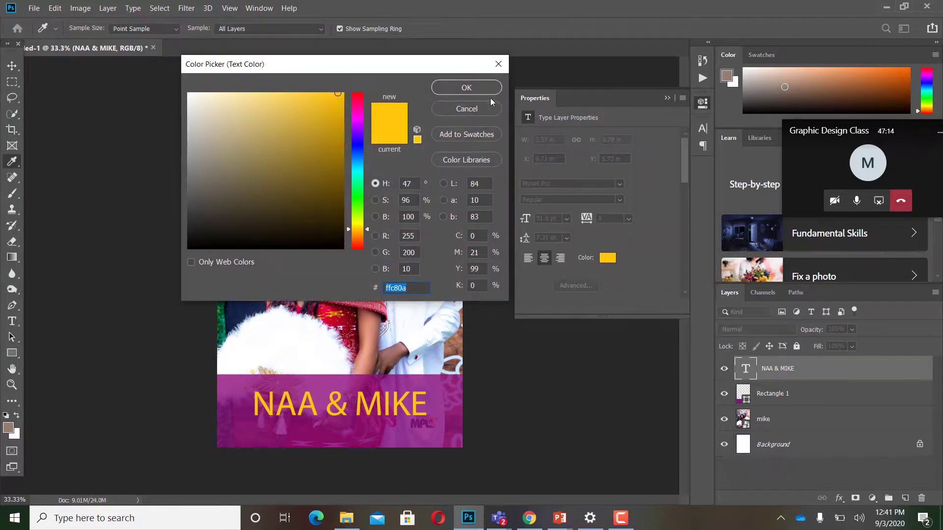
{"action": "left_click", "coordinate": [467, 109]}
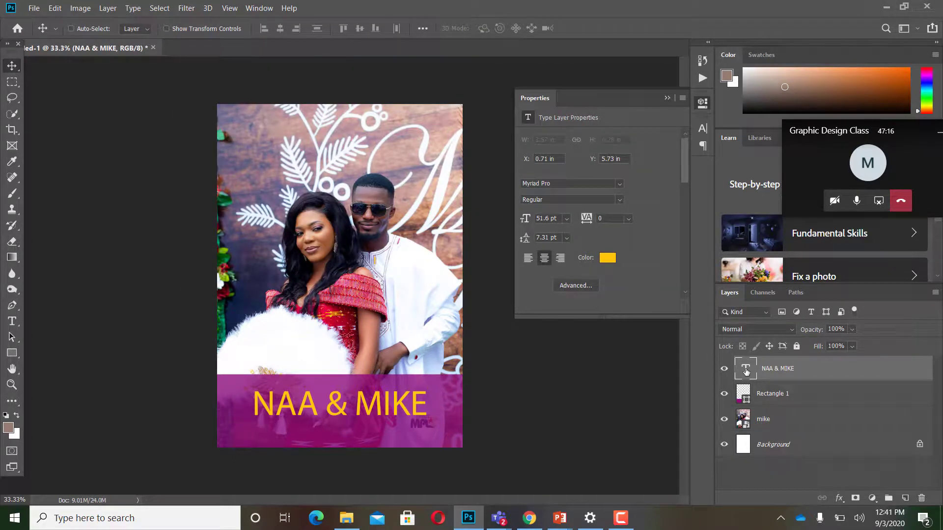
{"action": "double_click", "coordinate": [746, 369]}
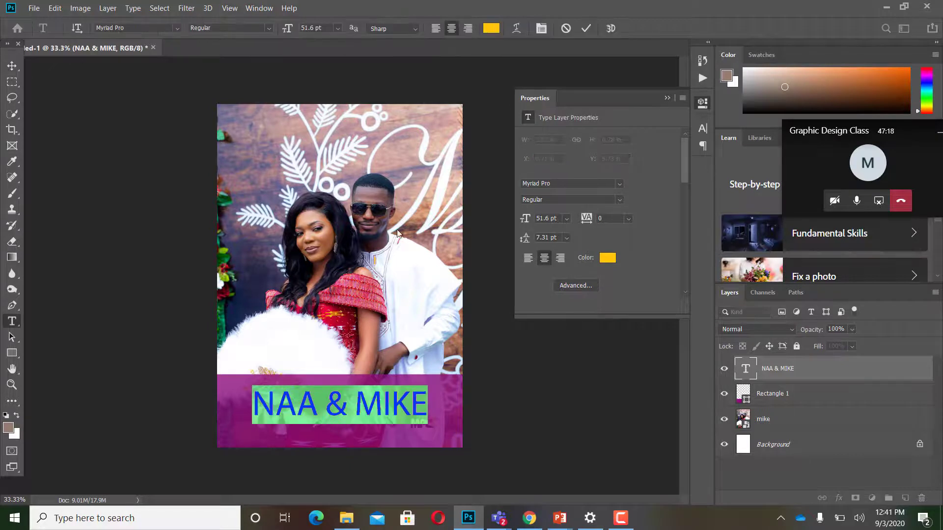
{"action": "left_click", "coordinate": [490, 29]}
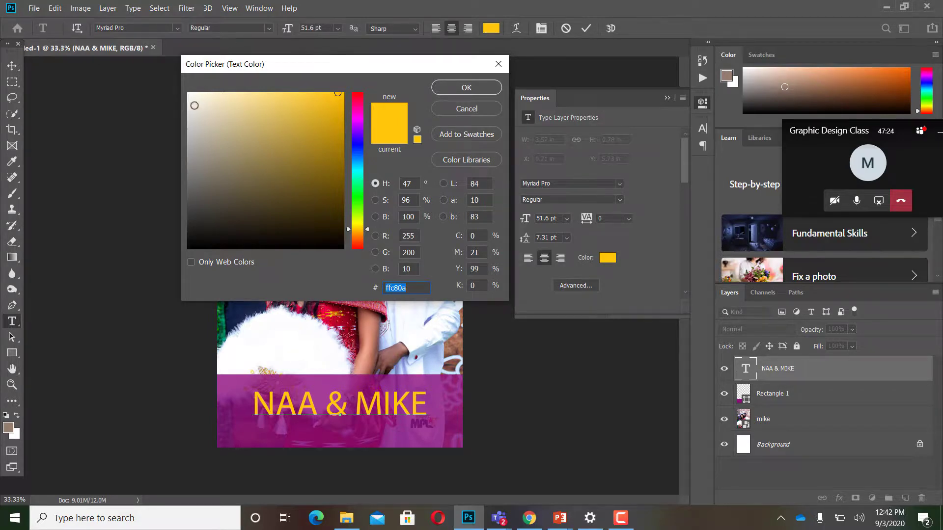
{"action": "left_click", "coordinate": [189, 94]}
{"action": "left_click", "coordinate": [471, 93]}
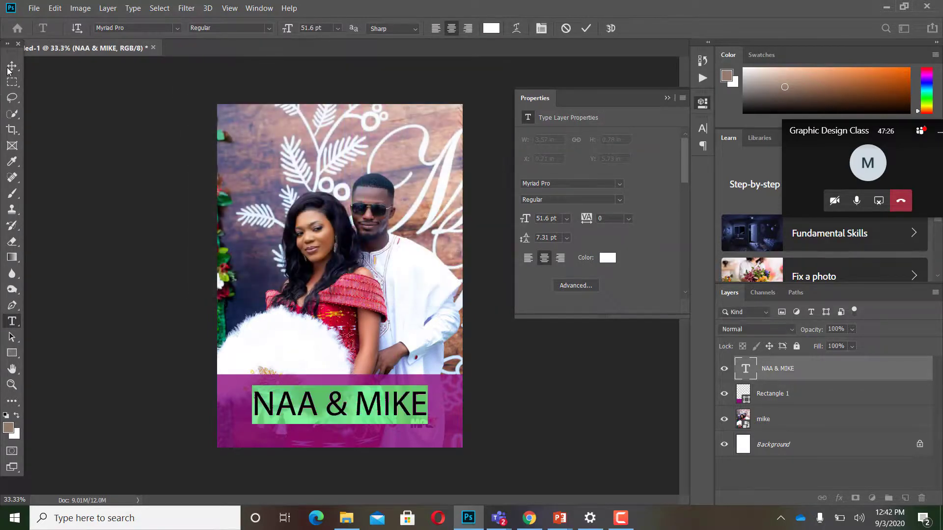
{"action": "key", "text": "ctrl+Return"}
{"action": "key", "text": "v"}
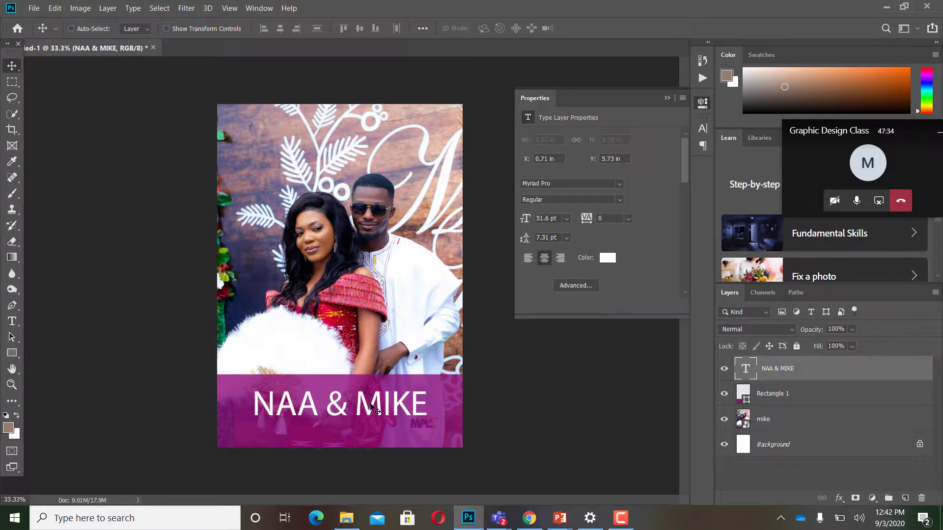
{"action": "mouse_move", "coordinate": [372, 413]}
{"action": "left_mouse_down"}
{"action": "mouse_move", "coordinate": [387, 278]}
{"action": "mouse_move", "coordinate": [357, 430]}
{"action": "mouse_move", "coordinate": [357, 413]}
{"action": "left_mouse_up"}
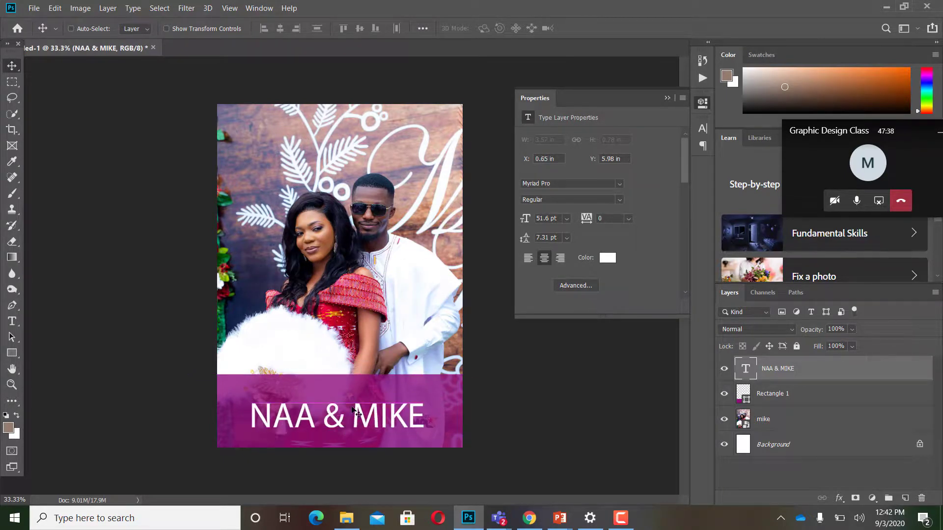
Move the purple rectangle up and stretch its top edge so it is about 709 px tall, at Y 1425 px.
{"action": "left_click", "coordinate": [774, 394]}
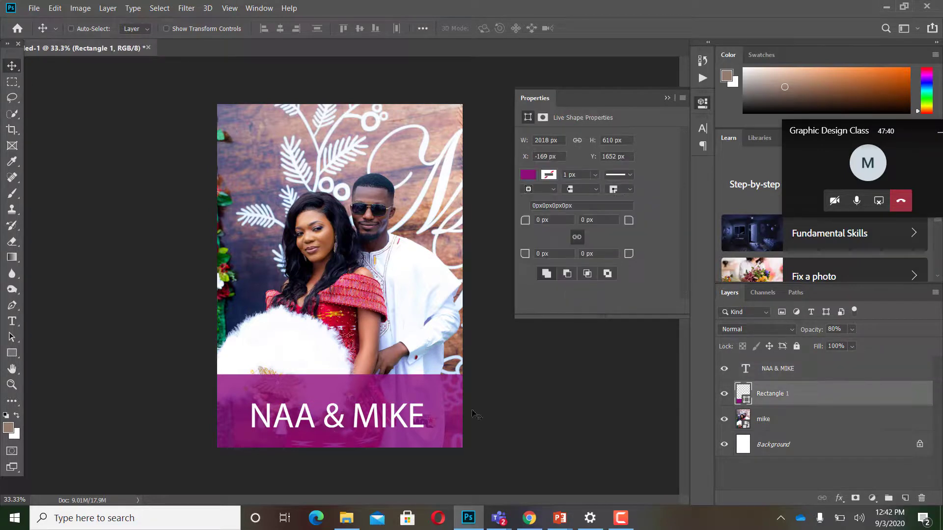
{"action": "left_click_drag", "start_coordinate": [450, 403], "coordinate": [443, 379]}
{"action": "key", "text": "ctrl+t"}
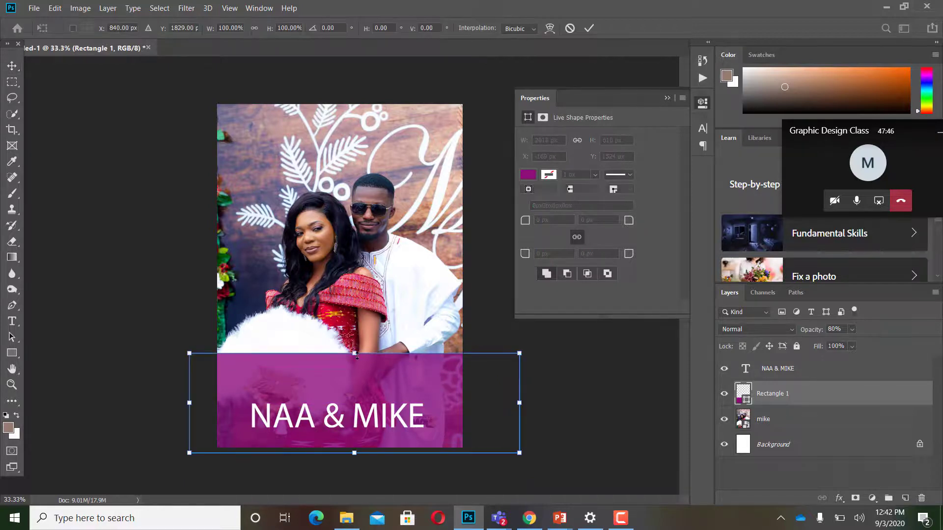
{"action": "left_click_drag", "start_coordinate": [356, 351], "coordinate": [371, 337]}
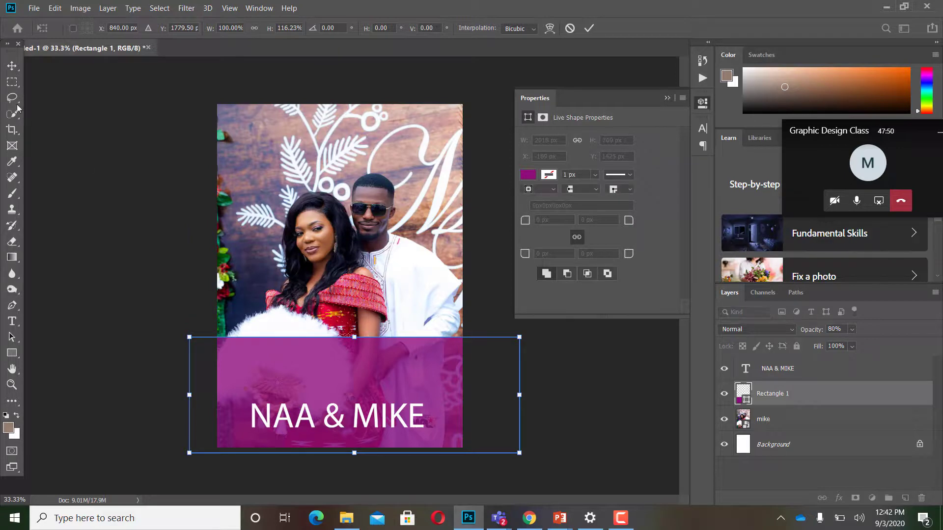
{"action": "left_click", "coordinate": [11, 66]}
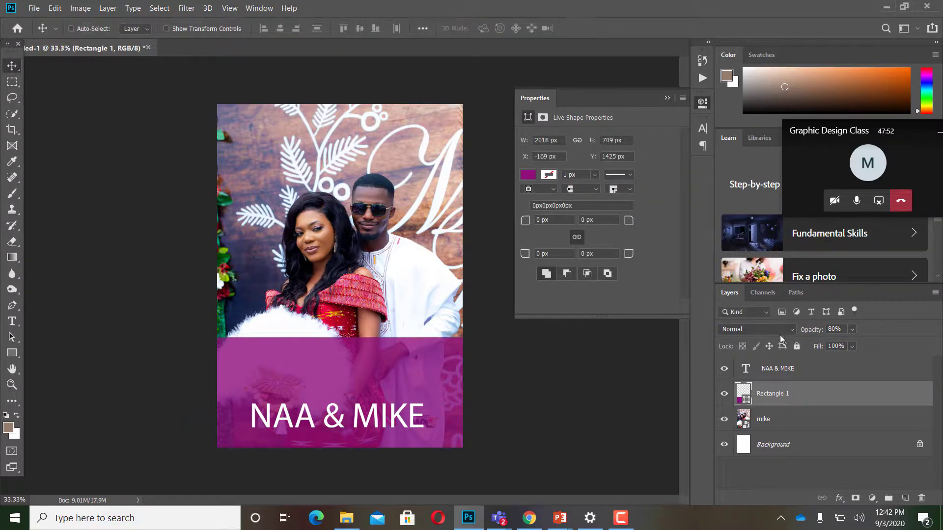
Move the couple's names text up over the photo and lower the purple rectangle to about Y 1587 px.
{"action": "left_click", "coordinate": [393, 410], "text": "ctrl"}
{"action": "left_click_drag", "start_coordinate": [393, 410], "coordinate": [391, 386]}
{"action": "left_click", "coordinate": [797, 402]}
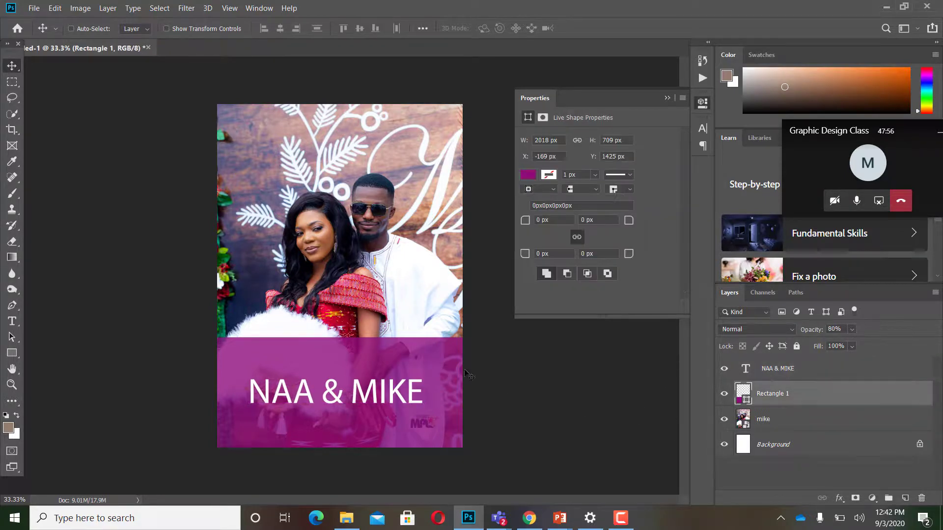
{"action": "left_click_drag", "start_coordinate": [451, 372], "coordinate": [449, 397]}
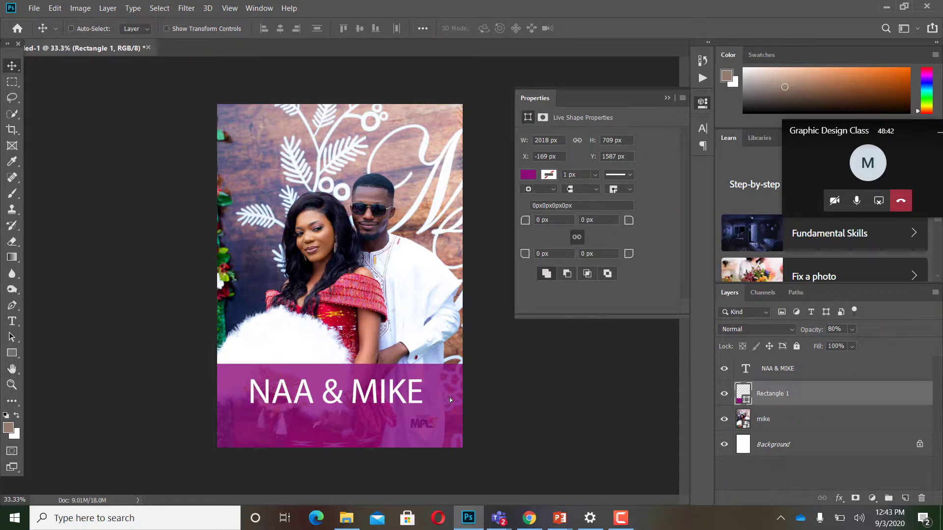
Lower the system volume to about 20 and raise it again.
{"action": "key", "text": "XF86AudioLowerVolume"}
{"action": "key", "text": "XF86AudioLowerVolume"}
{"action": "key", "text": "XF86AudioLowerVolume"}
{"action": "key", "text": "XF86AudioLowerVolume"}
{"action": "key", "text": "XF86AudioLowerVolume"}
{"action": "key", "text": "XF86AudioLowerVolume"}
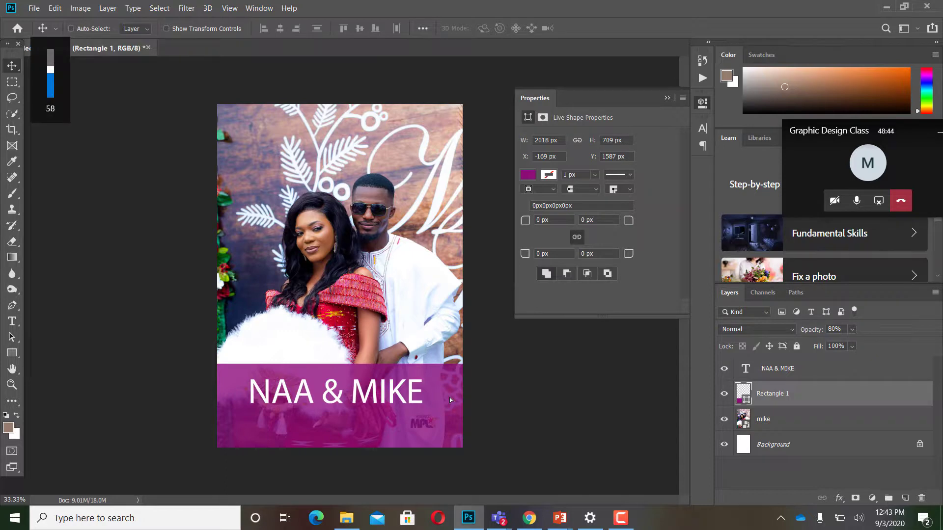
{"action": "key", "text": "XF86AudioLowerVolume"}
{"action": "key", "text": "XF86AudioLowerVolume"}
{"action": "key", "text": "XF86AudioLowerVolume"}
{"action": "key", "text": "XF86AudioLowerVolume"}
{"action": "key", "text": "XF86AudioLowerVolume"}
{"action": "key", "text": "XF86AudioLowerVolume"}
{"action": "key", "text": "XF86AudioLowerVolume"}
{"action": "key", "text": "XF86AudioLowerVolume"}
{"action": "key", "text": "XF86AudioLowerVolume"}
{"action": "key", "text": "XF86AudioLowerVolume"}
{"action": "key", "text": "XF86AudioLowerVolume"}
{"action": "key", "text": "XF86AudioLowerVolume"}
{"action": "key", "text": "XF86AudioLowerVolume"}
{"action": "key", "text": "XF86AudioLowerVolume"}
{"action": "key", "text": "XF86AudioLowerVolume"}
{"action": "key", "text": "XF86AudioLowerVolume"}
{"action": "key", "text": "XF86AudioLowerVolume"}
{"action": "key", "text": "XF86AudioLowerVolume"}
{"action": "key", "text": "XF86AudioLowerVolume"}
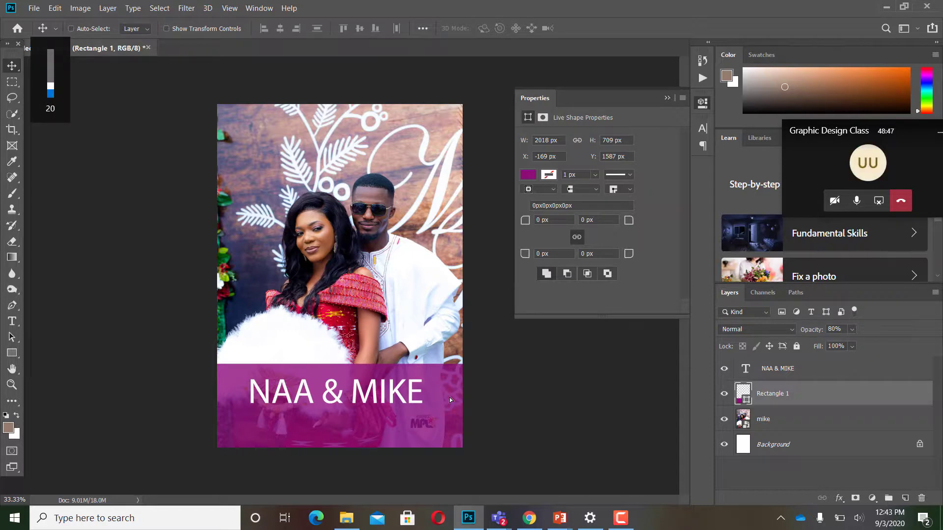
{"action": "key", "text": "XF86AudioRaiseVolume"}
{"action": "key", "text": "XF86AudioRaiseVolume"}
{"action": "key", "text": "XF86AudioRaiseVolume"}
{"action": "key", "text": "XF86AudioRaiseVolume"}
{"action": "key", "text": "XF86AudioRaiseVolume"}
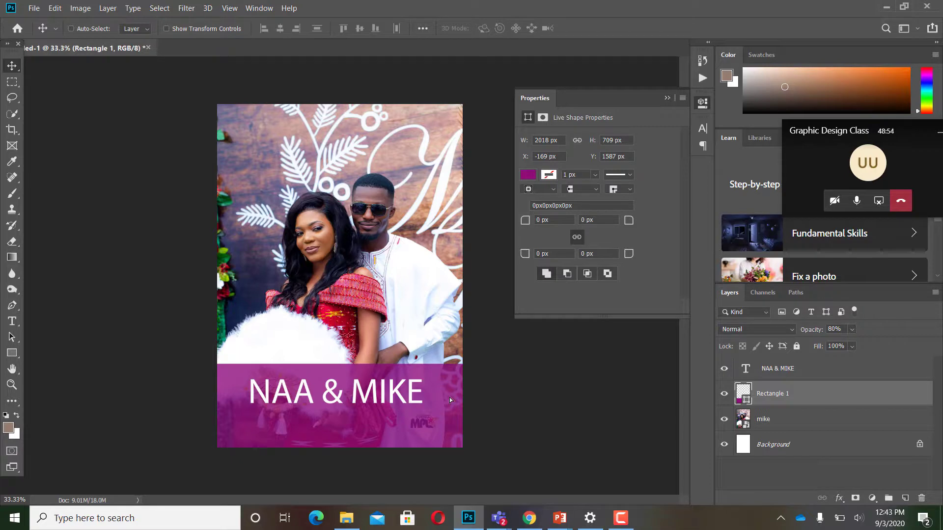
{"action": "key", "text": "XF86AudioRaiseVolume"}
{"action": "key", "text": "XF86AudioRaiseVolume"}
{"action": "key", "text": "XF86AudioRaiseVolume"}
{"action": "key", "text": "XF86AudioRaiseVolume"}
{"action": "key", "text": "XF86AudioRaiseVolume"}
{"action": "key", "text": "XF86AudioRaiseVolume"}
{"action": "key", "text": "XF86AudioRaiseVolume"}
{"action": "key", "text": "XF86AudioRaiseVolume"}
Undo the latest edits to the rectangle and names text, back to the unscaled yellow 100 pt text.
{"action": "key", "text": "ctrl+z"}
{"action": "key", "text": "ctrl+z"}
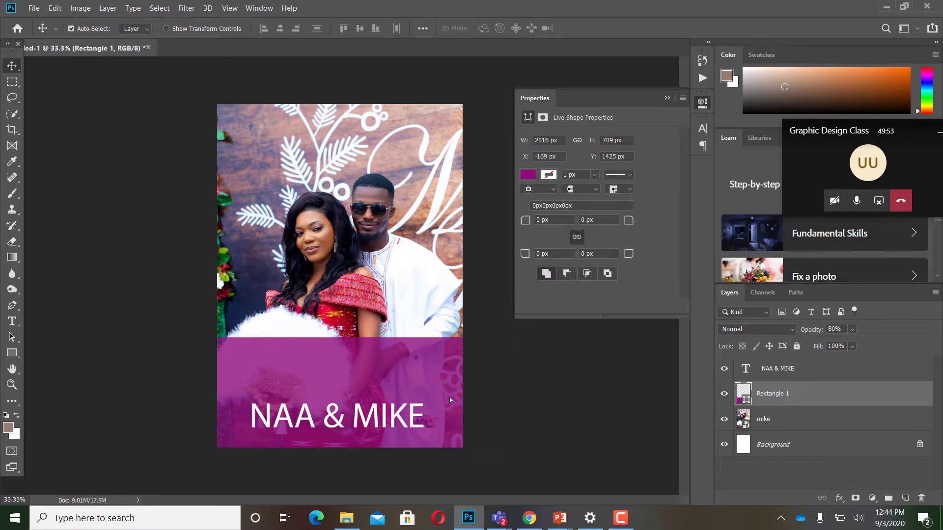
{"action": "key", "text": "ctrl+z"}
{"action": "key", "text": "ctrl+z"}
{"action": "key", "text": "ctrl+z"}
{"action": "key", "text": "ctrl+z"}
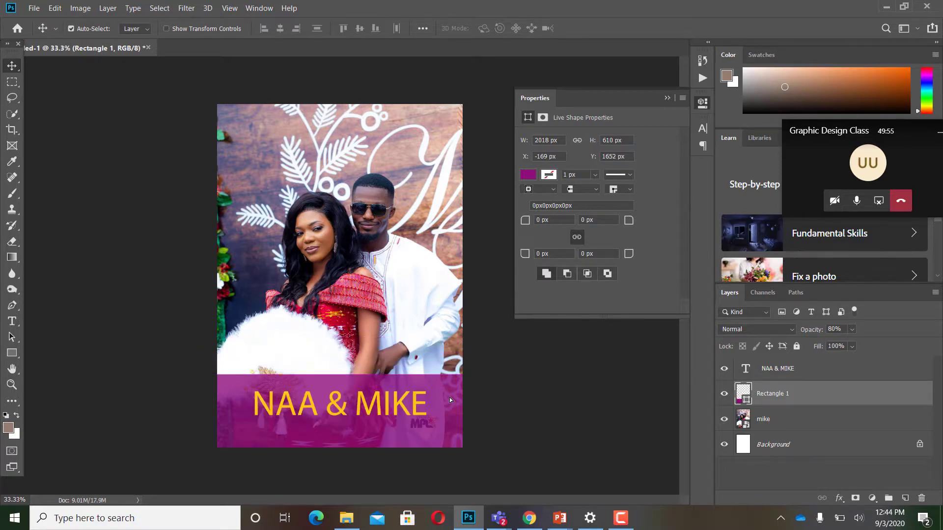
{"action": "key", "text": "ctrl+z"}
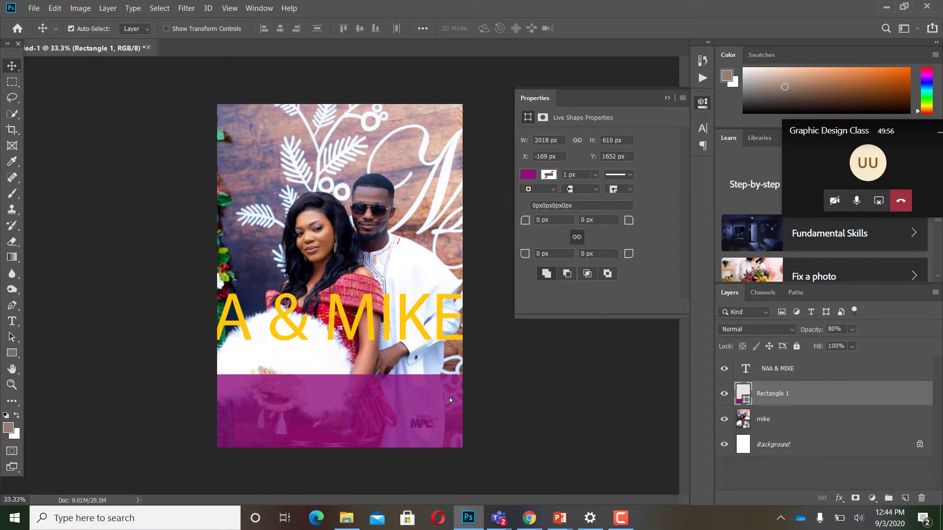
{"action": "key", "text": "ctrl+z"}
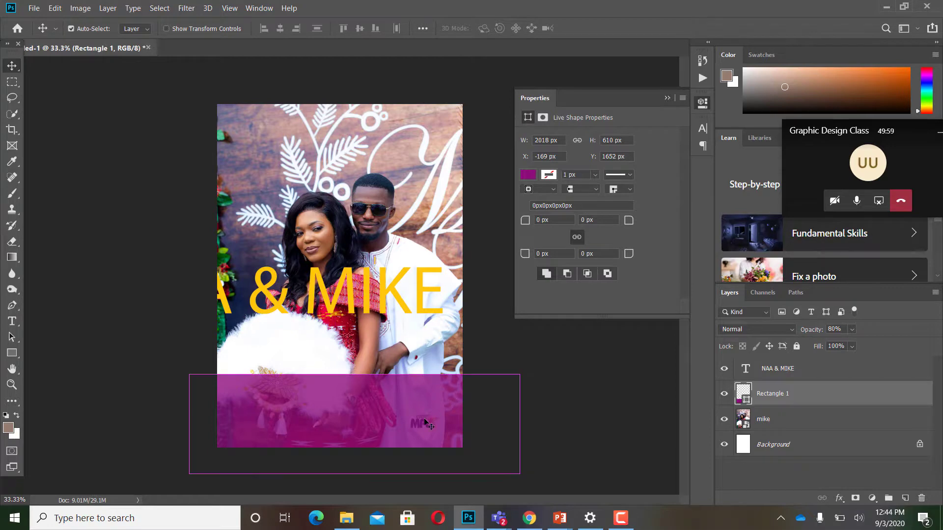
Scale the couple's names text down to about 58.72 pt and place it in the purple band, at about X 0.64 in, Y 5.5 in.
{"action": "key", "text": "ctrl+t"}
{"action": "key", "text": "Escape"}
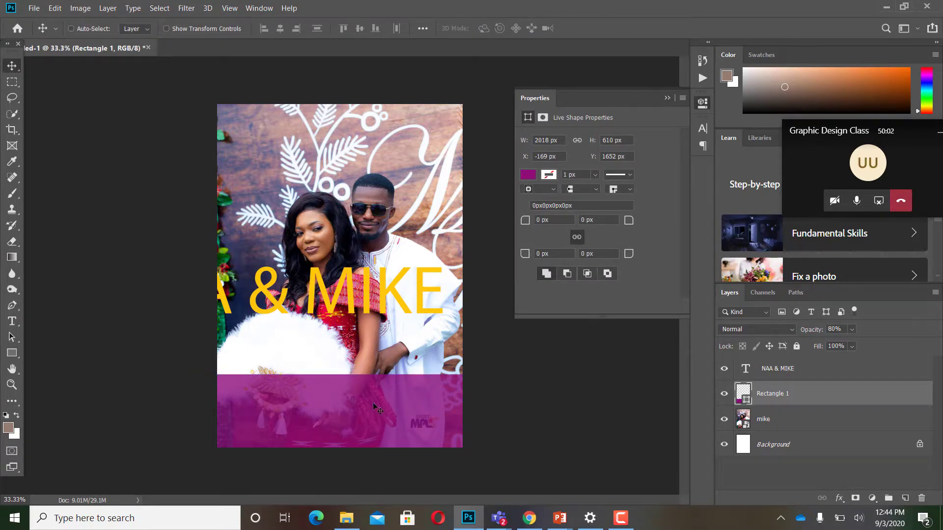
{"action": "left_click", "coordinate": [808, 373]}
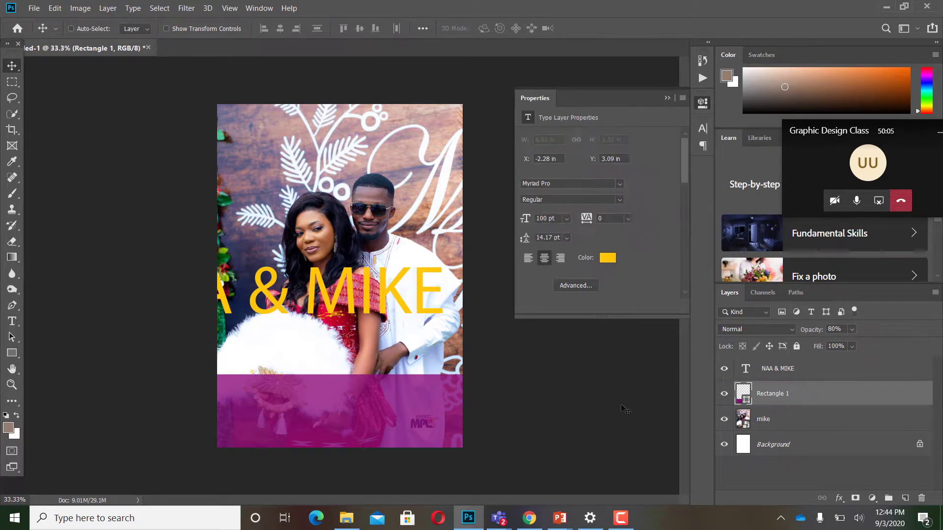
{"action": "key", "text": "ctrl+t"}
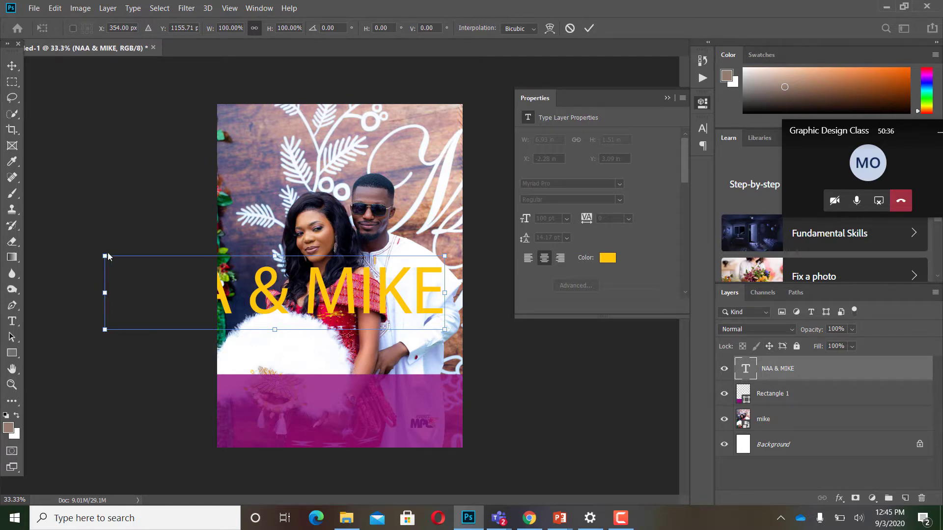
{"action": "left_click_drag", "start_coordinate": [105, 255], "coordinate": [178, 274]}
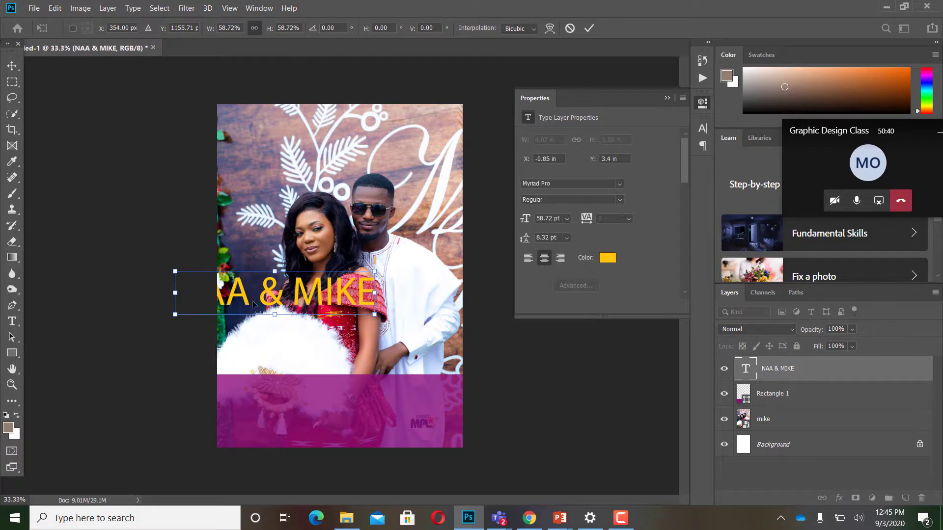
{"action": "left_click_drag", "start_coordinate": [243, 300], "coordinate": [318, 403]}
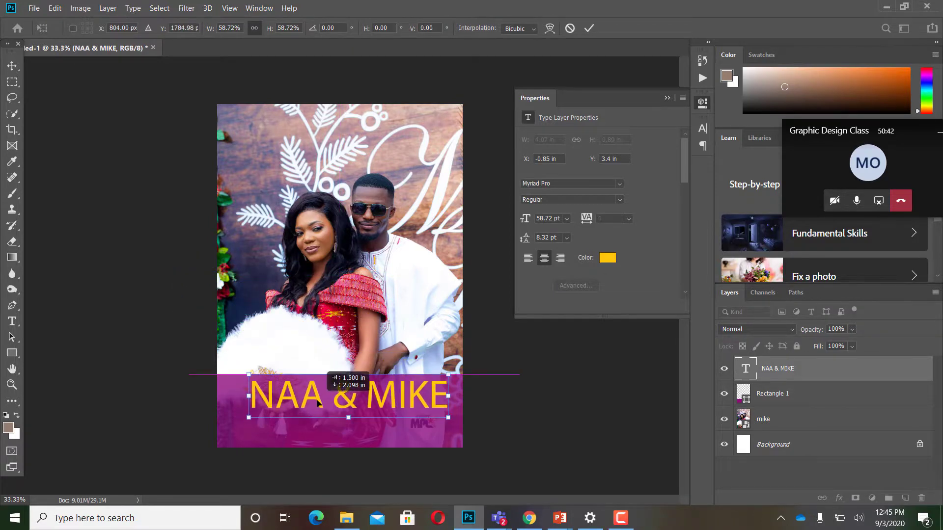
{"action": "key", "text": "Return"}
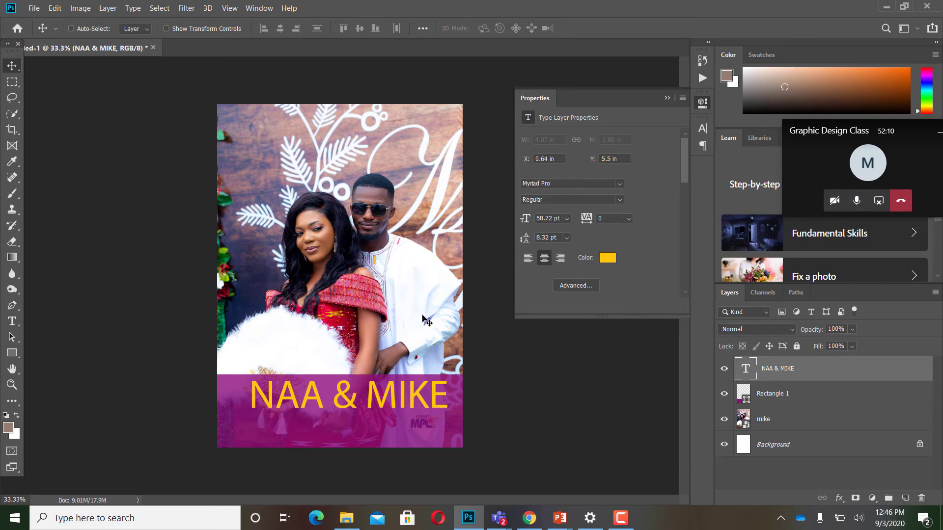
Leave the Graphic Design Class call.
{"action": "left_click", "coordinate": [901, 201]}
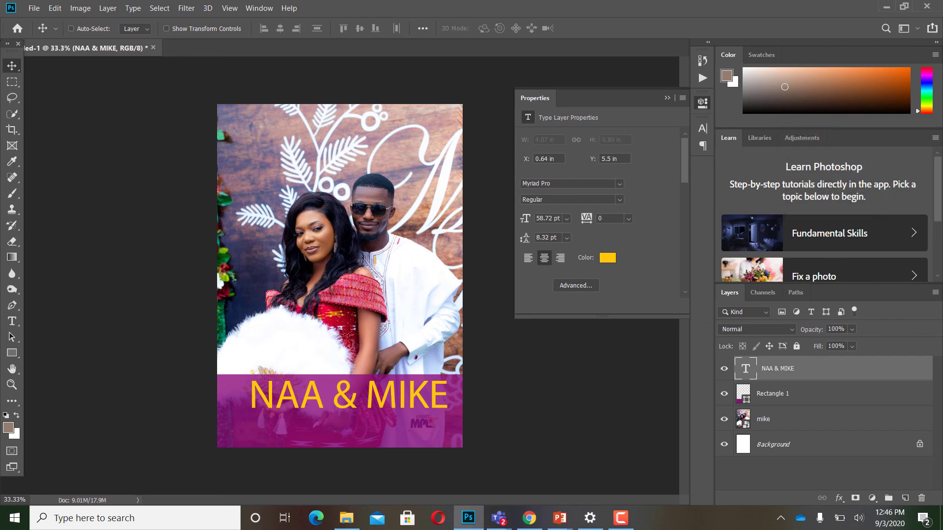